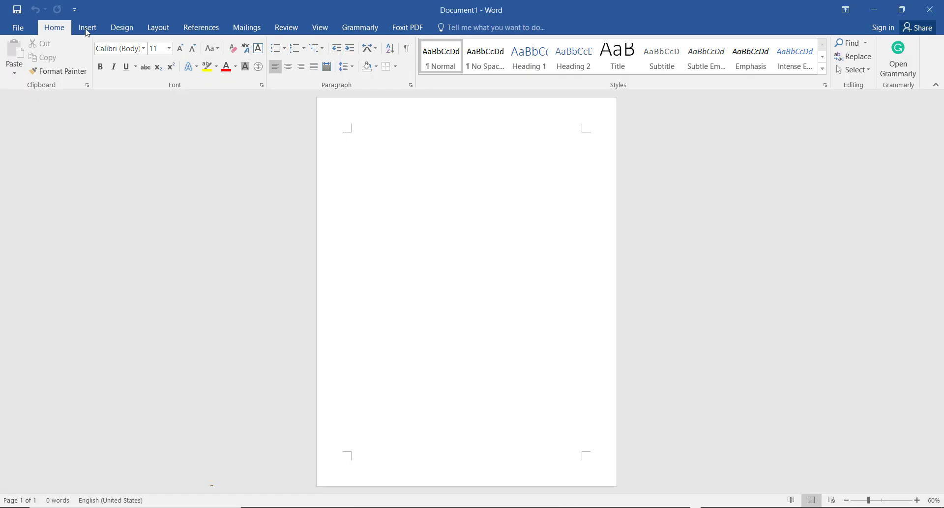
# - Draw a rectangle covering the whole page and fill it pale blue-grey
pyautogui.click(88, 27)
pyautogui.click(176, 56)
pyautogui.click(217, 99)
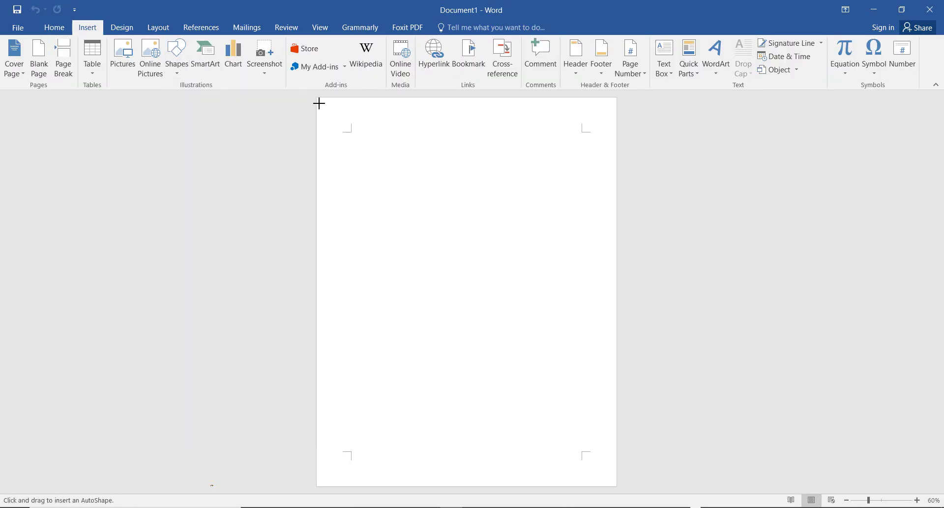
pyautogui.moveTo(319, 103); pyautogui.dragTo(616, 485)
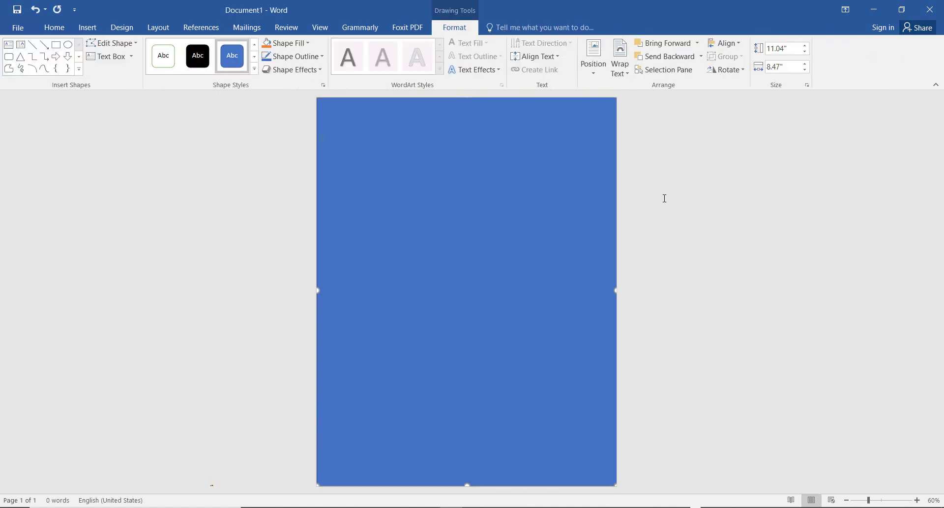
pyautogui.click(255, 69)
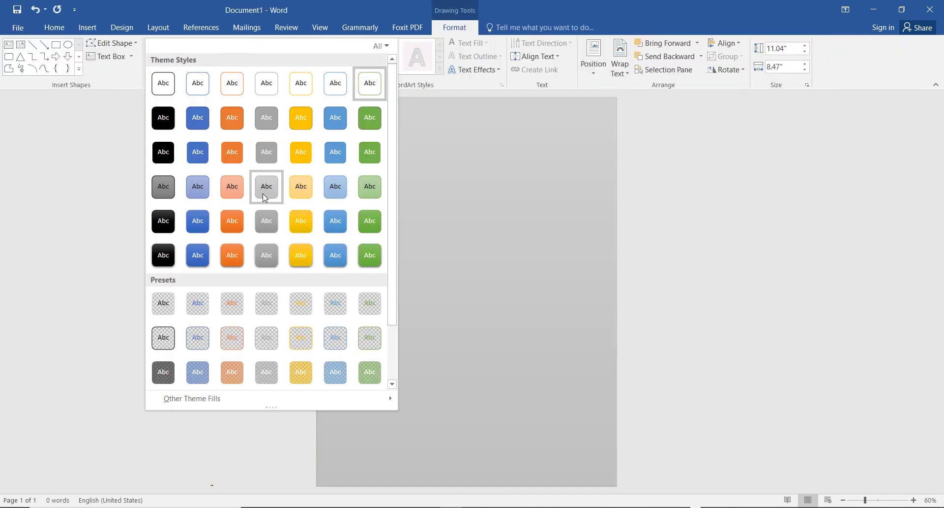
pyautogui.click(265, 198)
pyautogui.click(290, 56)
pyautogui.click(315, 94)
pyautogui.click(286, 43)
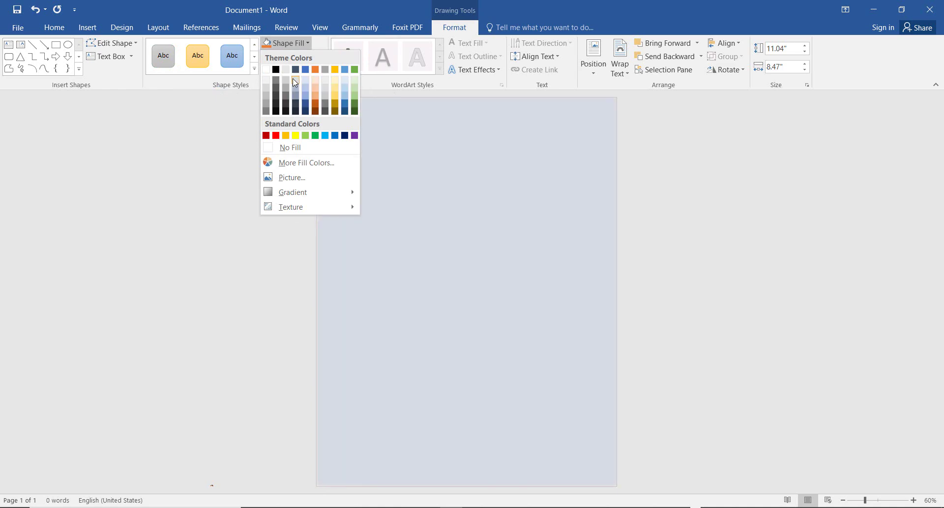
pyautogui.click(295, 81)
# - Draw a narrow rectangle down the page's left side and fill it dark grey
pyautogui.click(87, 27)
pyautogui.click(177, 59)
pyautogui.click(175, 141)
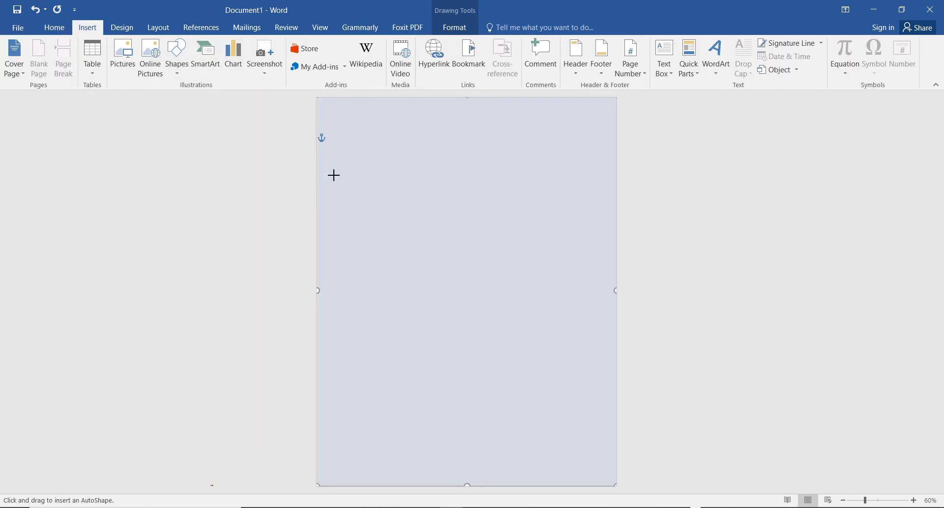
pyautogui.moveTo(316, 168); pyautogui.dragTo(416, 484)
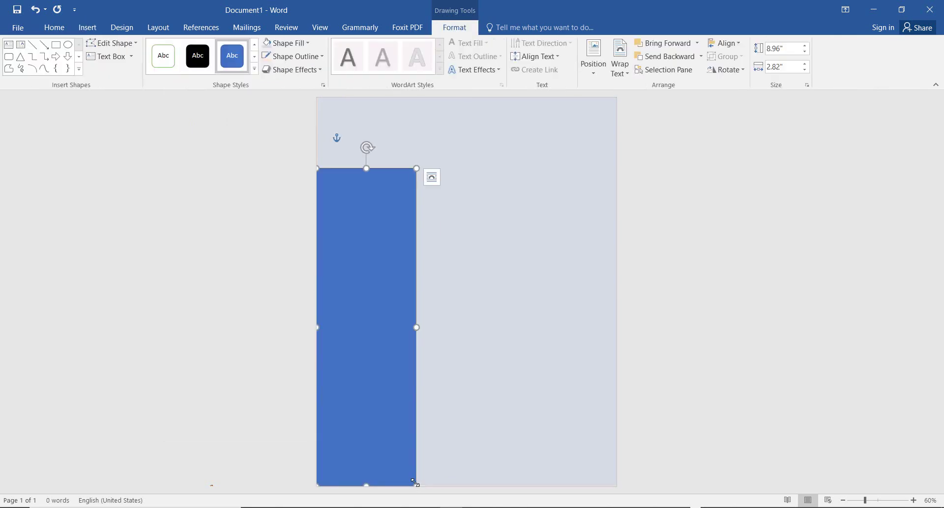
pyautogui.click(258, 70)
pyautogui.click(236, 162)
pyautogui.click(287, 43)
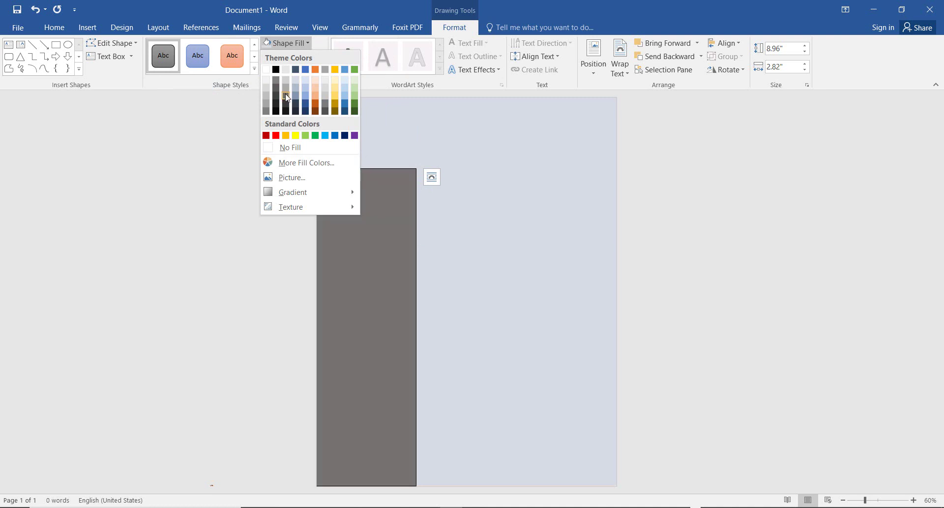
pyautogui.click(288, 98)
# - Give the sidebar the Preset 2 bevelled 3-D shape effect
pyautogui.click(305, 70)
pyautogui.click(322, 72)
pyautogui.click(323, 72)
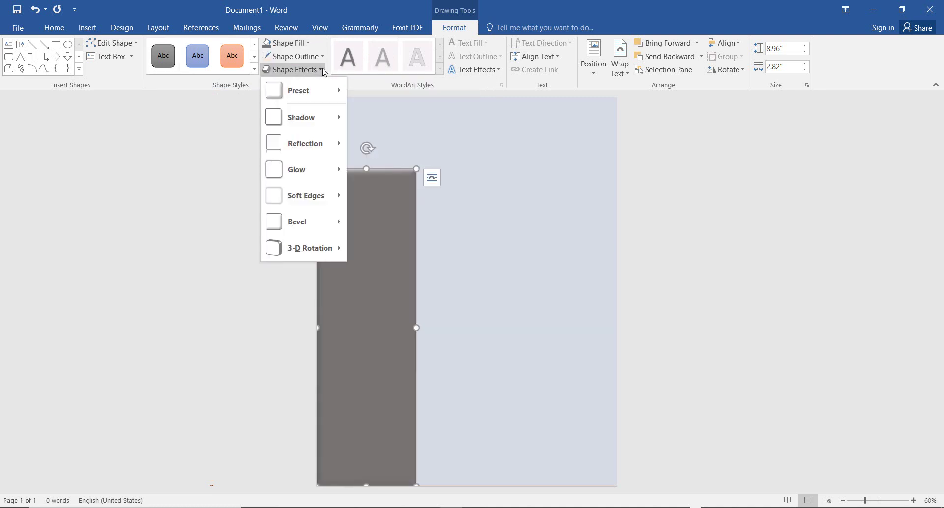
pyautogui.moveTo(315, 90)
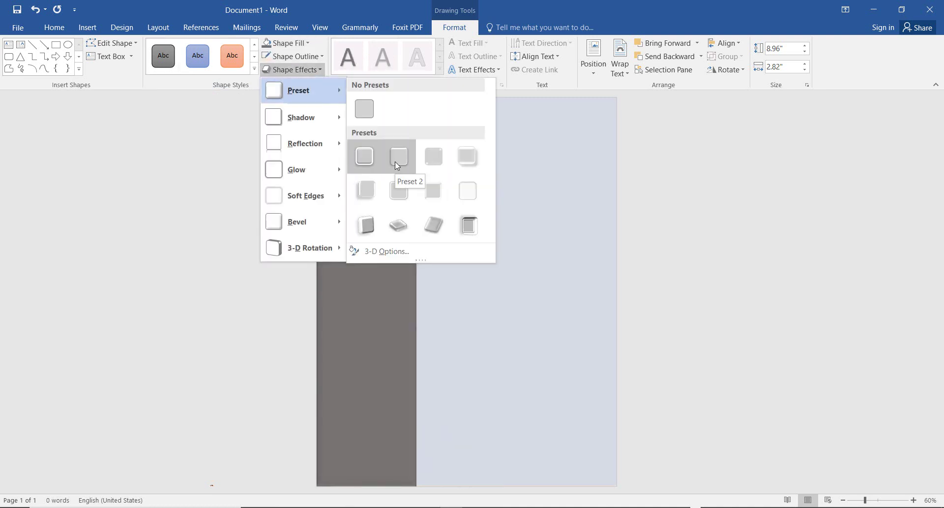
pyautogui.click(398, 165)
pyautogui.click(292, 69)
pyautogui.click(567, 185)
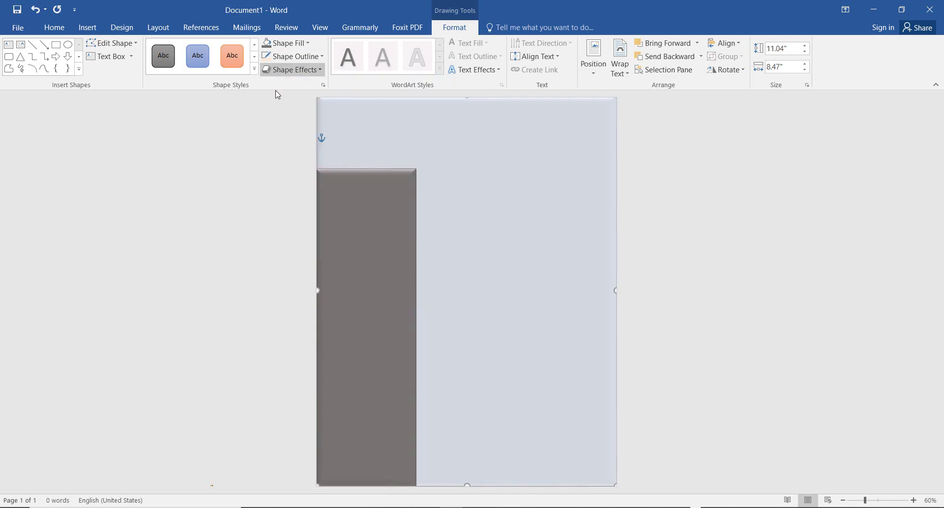
pyautogui.click(351, 135)
pyautogui.click(87, 27)
pyautogui.click(177, 57)
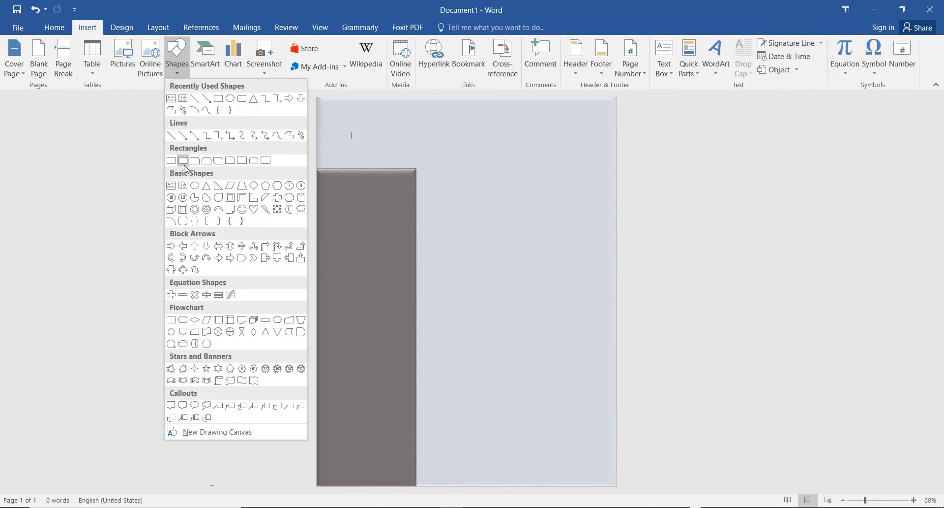
# - Draw a Round Diagonal Corner Rectangle photo frame at the page's top right
pyautogui.click(242, 99)
pyautogui.moveTo(578, 118); pyautogui.dragTo(490, 208)
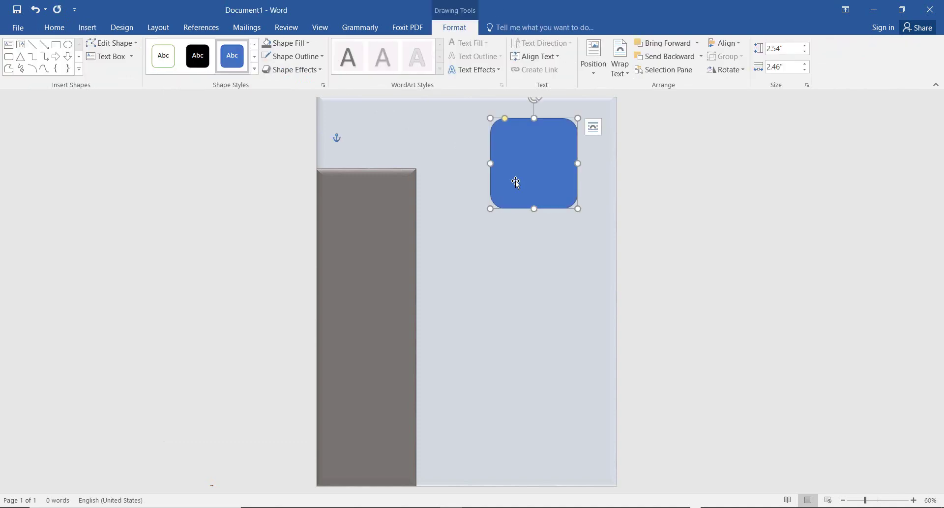
pyautogui.hotkey('ctrl', 'z')
pyautogui.click(87, 28)
pyautogui.click(177, 56)
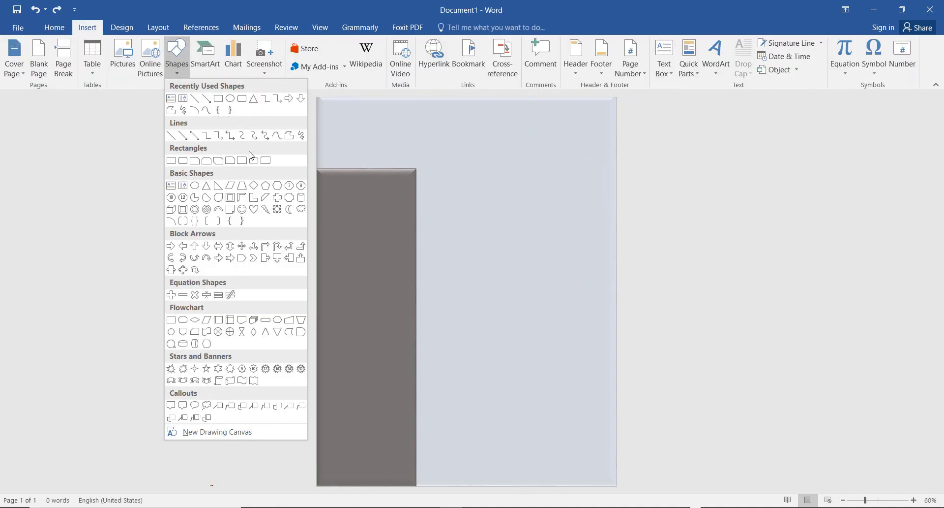
pyautogui.click(266, 160)
pyautogui.moveTo(554, 124)
pyautogui.mouseDown()
pyautogui.moveTo(465, 216)
pyautogui.moveTo(480, 204)
pyautogui.mouseUp()
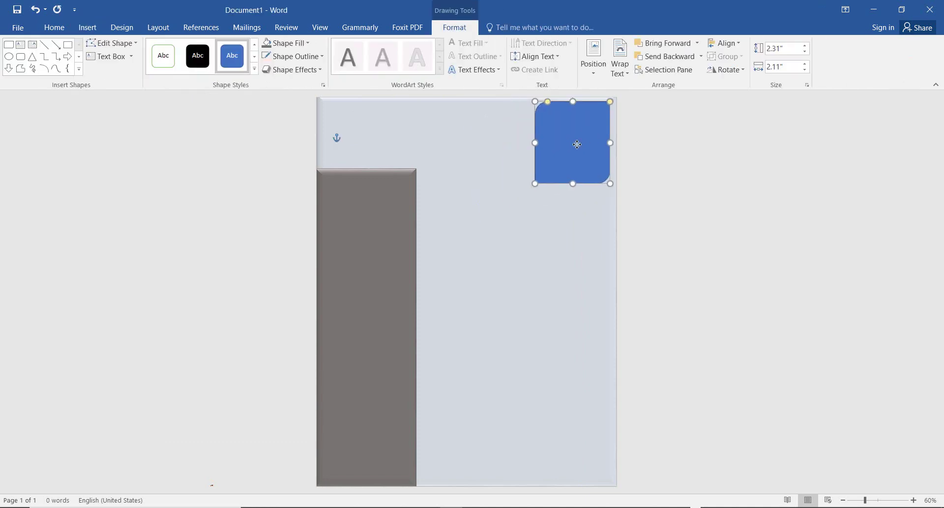
pyautogui.moveTo(537, 145); pyautogui.dragTo(542, 146)
# - Set the frame's fill to Picture or texture fill in Format Shape
pyautogui.rightClick(570, 148)
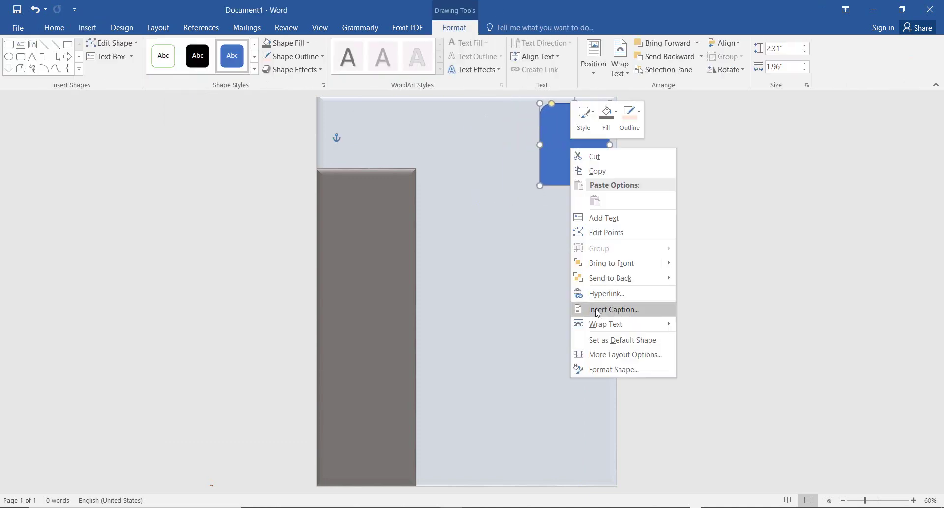
pyautogui.click(618, 368)
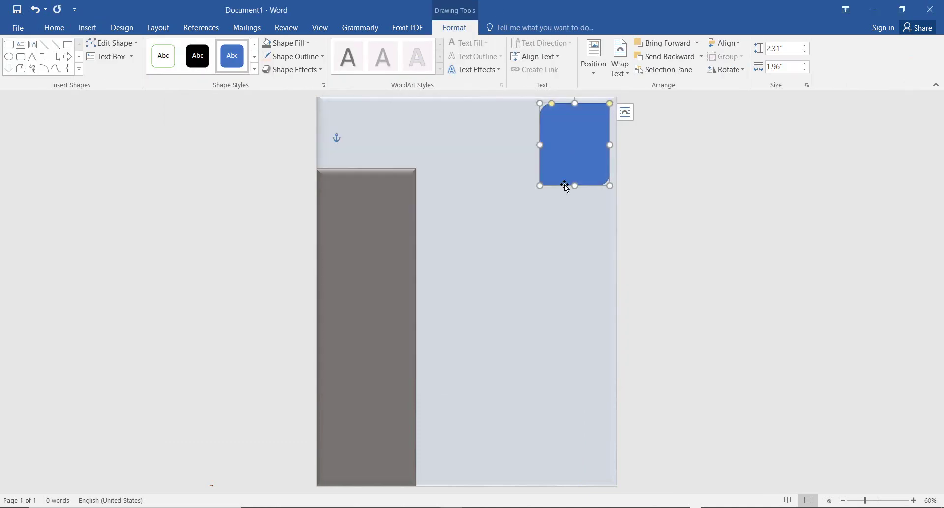
pyautogui.click(805, 146)
pyautogui.click(809, 122)
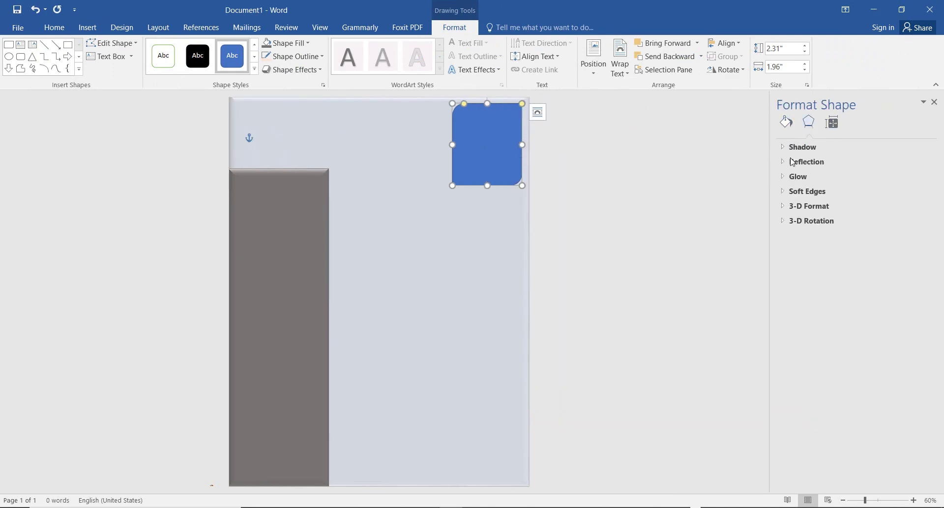
pyautogui.click(787, 122)
pyautogui.click(791, 147)
pyautogui.click(814, 206)
pyautogui.click(807, 254)
# - Fill the frame with the suited man's portrait from the project folder on Local Disk (E:)
pyautogui.click(58, 222)
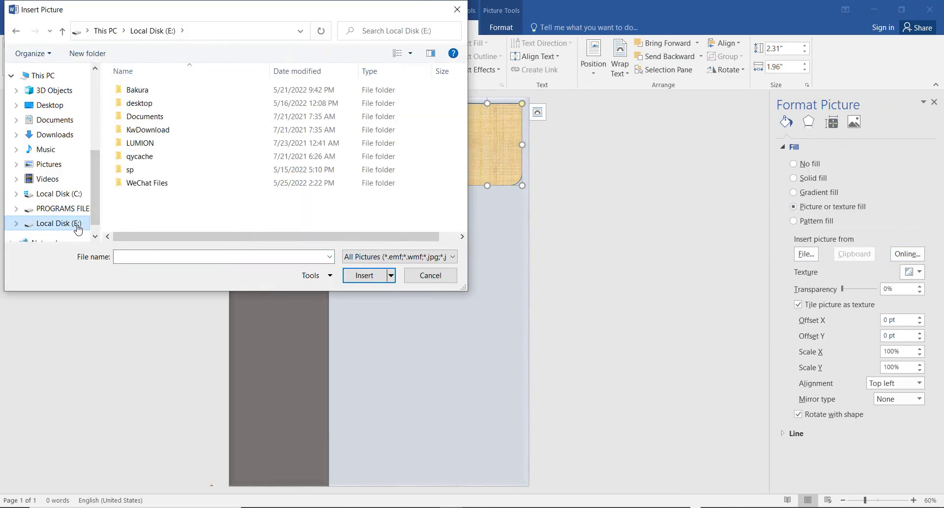
pyautogui.doubleClick(147, 90)
pyautogui.doubleClick(147, 145)
pyautogui.scroll(-2, 173, 207)
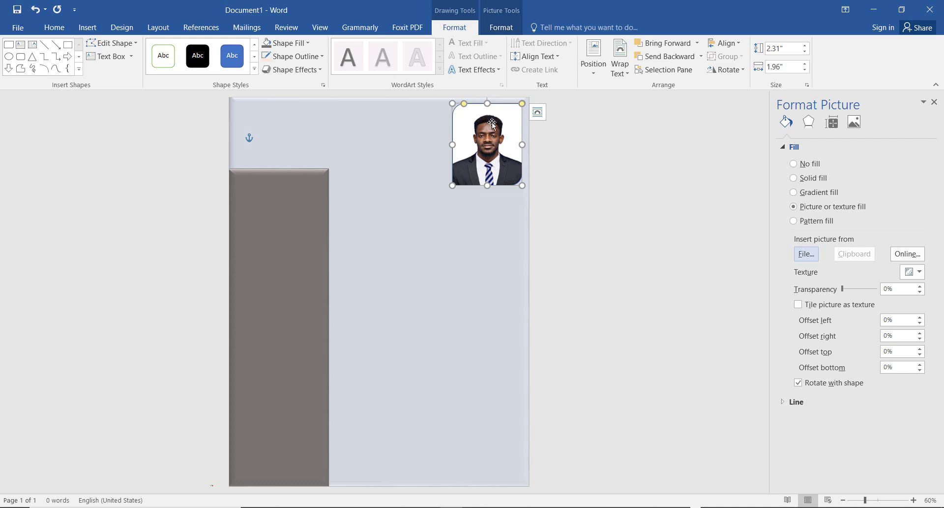
pyautogui.click(502, 27)
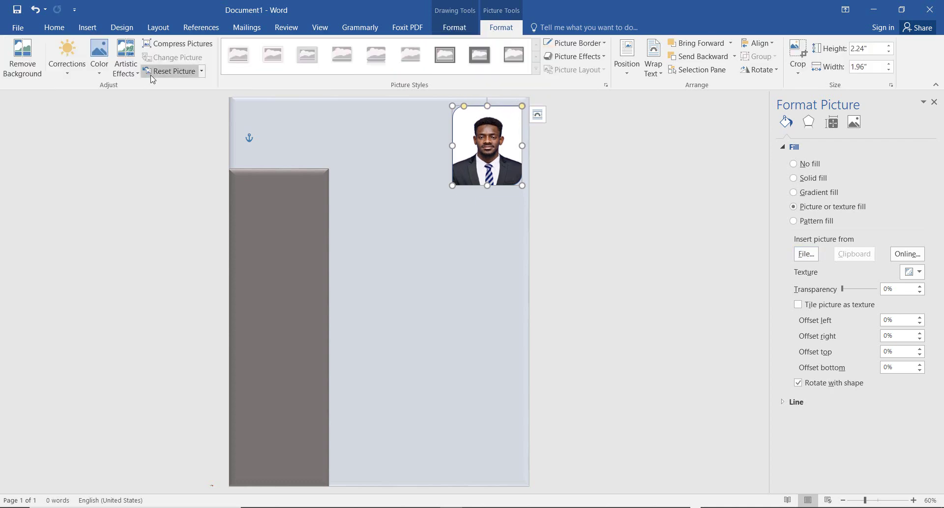
pyautogui.click(126, 61)
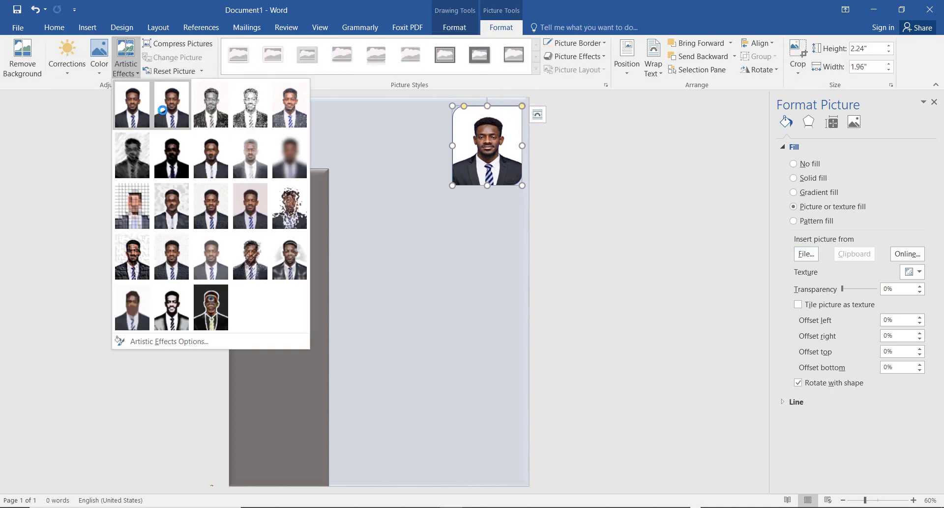
pyautogui.click(598, 232)
pyautogui.click(88, 27)
# - Draw a borderless text box near the top left of the page for the name
pyautogui.click(664, 63)
pyautogui.click(688, 351)
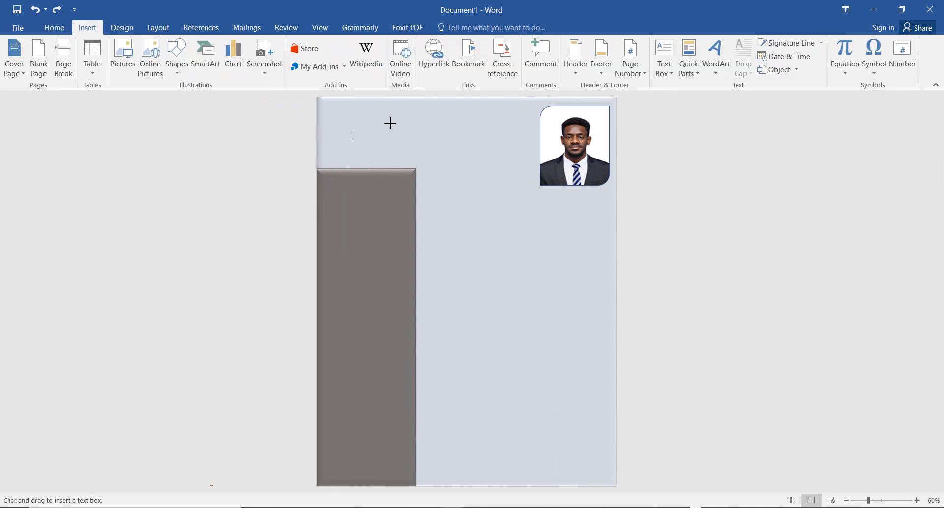
pyautogui.moveTo(356, 111); pyautogui.dragTo(417, 137)
pyautogui.click(286, 43)
pyautogui.click(370, 124)
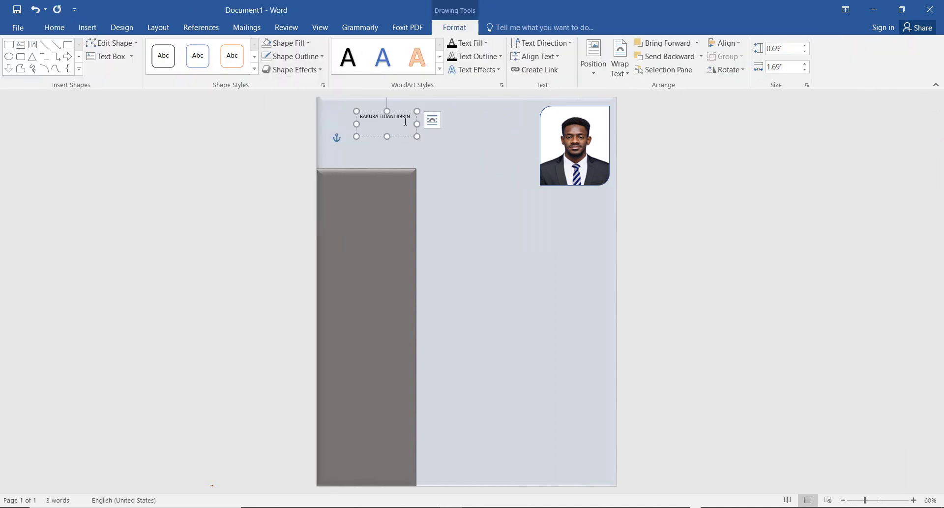
# - Format the candidate's name in black Times New Roman
pyautogui.moveTo(405, 121); pyautogui.dragTo(360, 118)
pyautogui.click(54, 27)
pyautogui.click(143, 48)
pyautogui.click(168, 145)
pyautogui.click(216, 66)
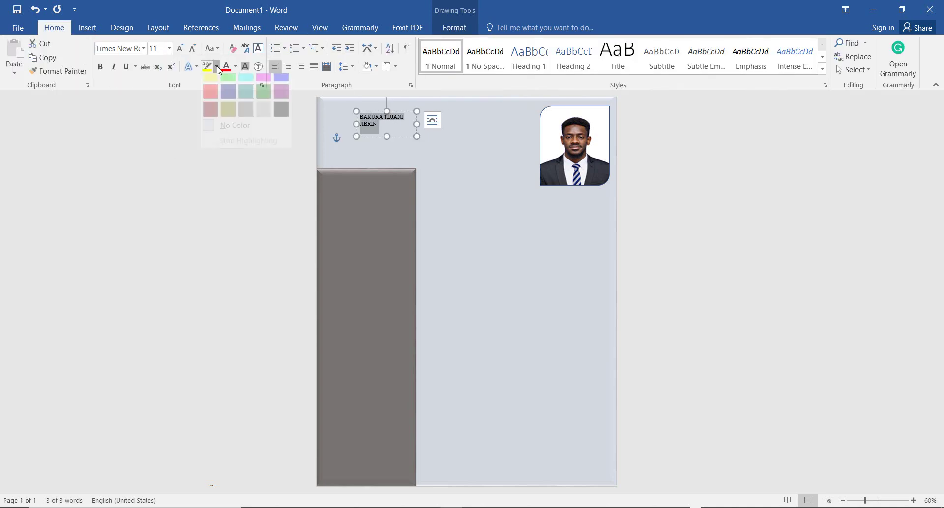
pyautogui.click(235, 66)
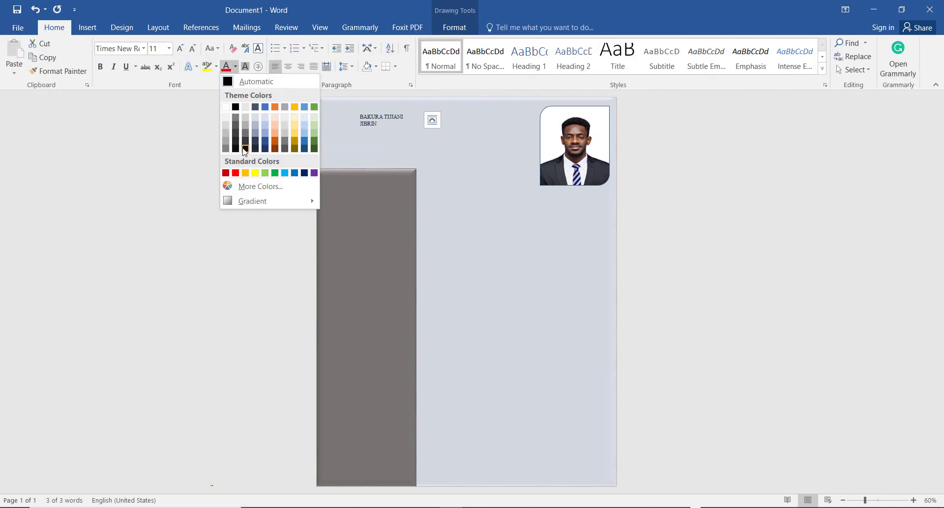
pyautogui.click(236, 107)
# - Enlarge the name to 36 pt and fit its box beside the photo
pyautogui.moveTo(417, 123); pyautogui.dragTo(552, 123)
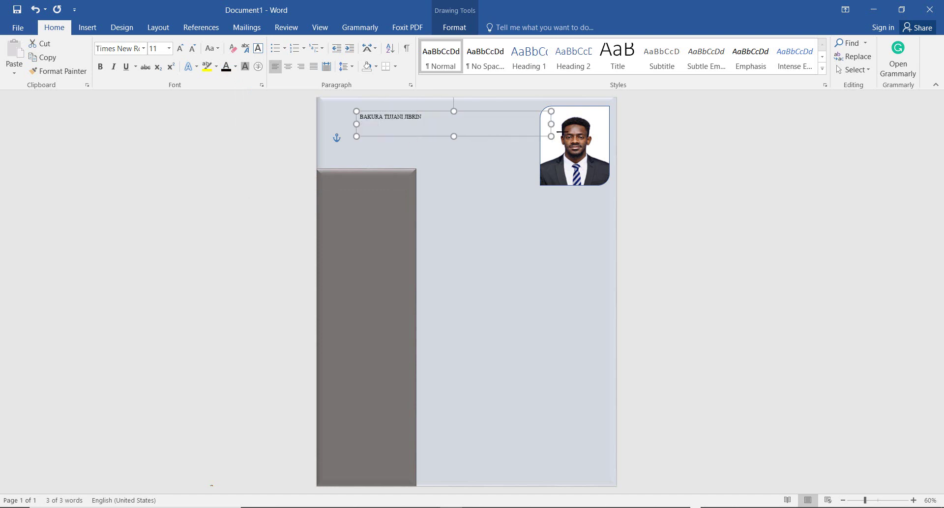
pyautogui.tripleClick(446, 129)
pyautogui.hotkey('ctrl', 'shift', '.')
pyautogui.hotkey('ctrl', 'shift', '.')
pyautogui.hotkey('ctrl', 'shift', '.')
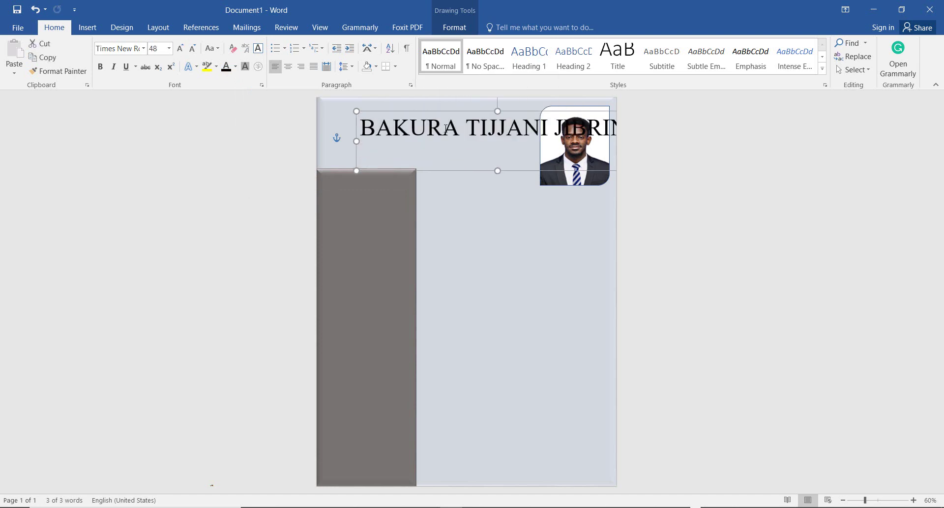
pyautogui.click(534, 92)
pyautogui.click(533, 91)
pyautogui.click(526, 92)
pyautogui.moveTo(526, 172); pyautogui.dragTo(500, 178)
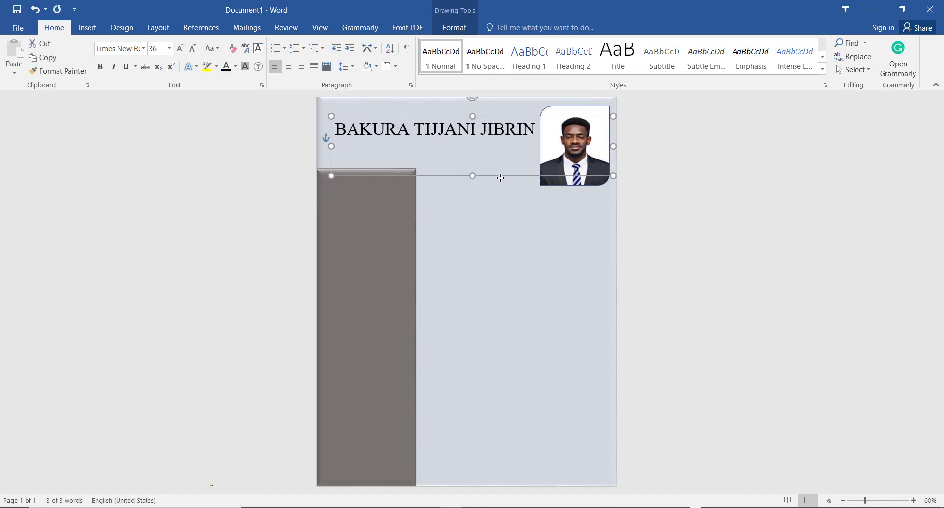
pyautogui.moveTo(613, 146); pyautogui.dragTo(544, 139)
pyautogui.moveTo(440, 176)
pyautogui.mouseDown()
pyautogui.moveTo(448, 143)
pyautogui.moveTo(466, 134)
pyautogui.mouseUp()
pyautogui.hotkey('alt', 'n')
# - Paste a duplicate of the name text box below it with smaller text
pyautogui.press('x')
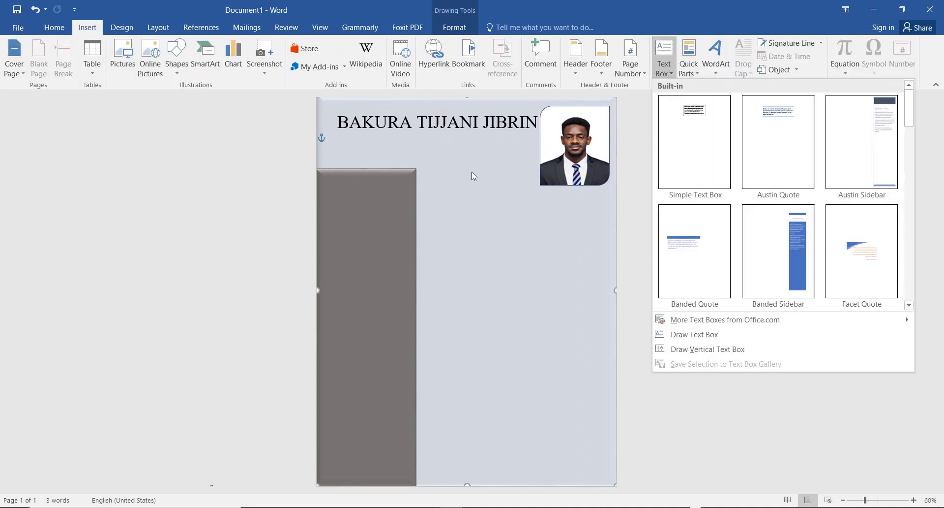
pyautogui.press('Escape')
pyautogui.rightClick(429, 161)
pyautogui.click(391, 203)
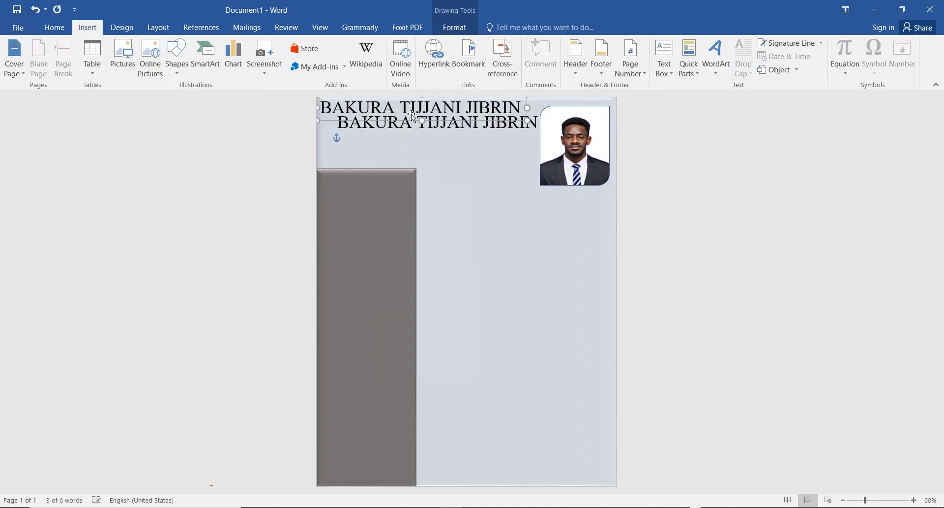
pyautogui.moveTo(411, 114); pyautogui.dragTo(405, 138)
pyautogui.tripleClick(427, 145)
pyautogui.click(471, 109)
pyautogui.click(441, 152)
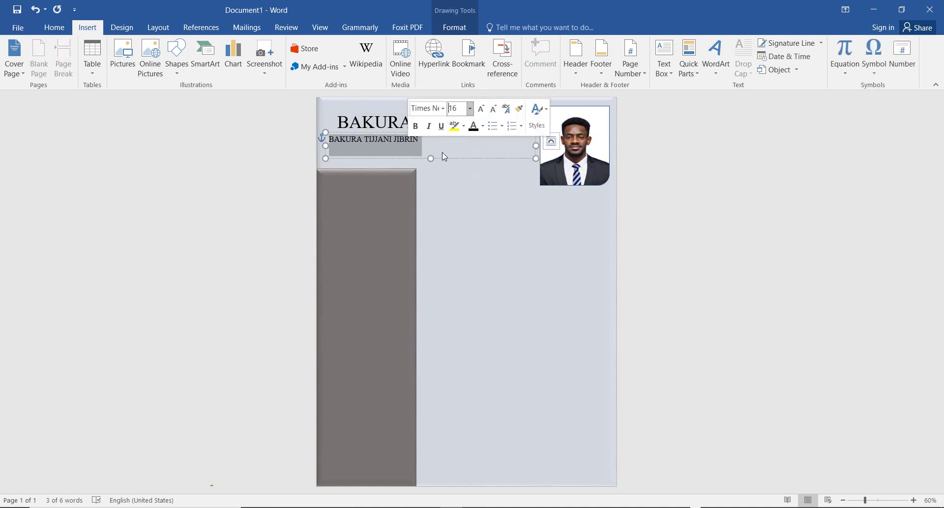
pyautogui.click(373, 143)
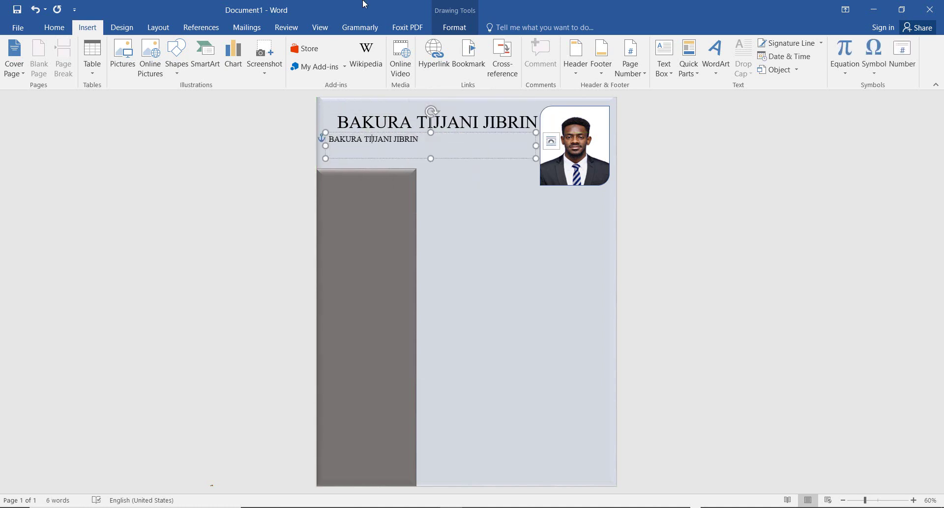
# - Replace the duplicate's text with a bold CARRIER OBJECTIVE heading
pyautogui.tripleClick(397, 140)
pyautogui.write('CARRIER')
pyautogui.write(' OBJECTIVE')
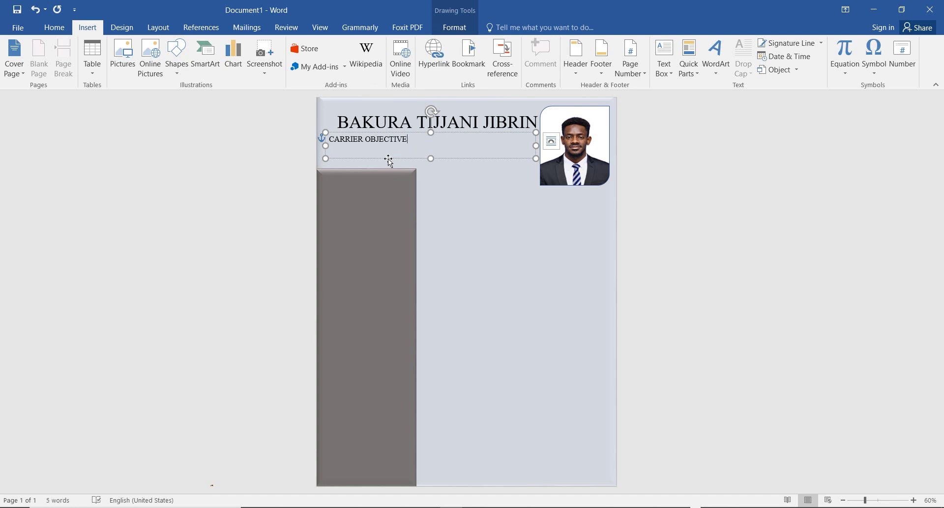
pyautogui.tripleClick(392, 141)
pyautogui.hotkey('ctrl', 'b')
pyautogui.click(415, 141)
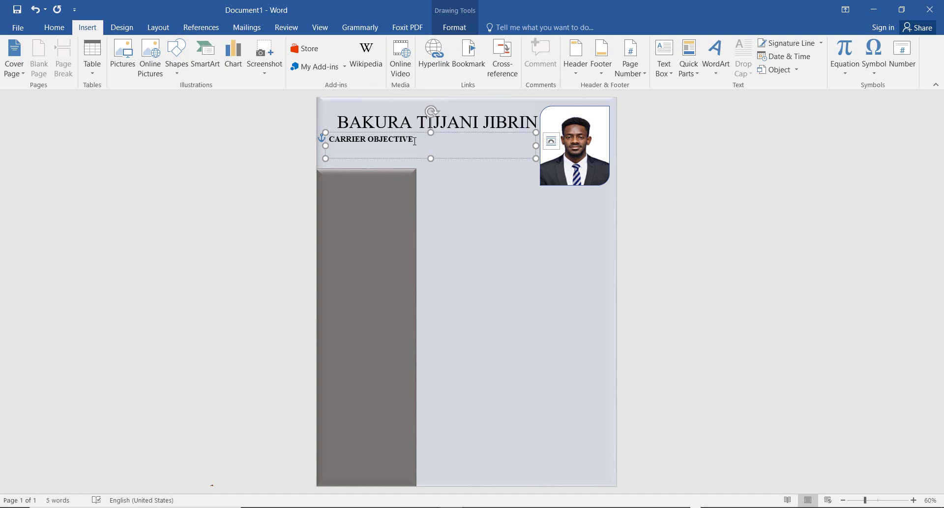
pyautogui.press('Return')
# - Add the line 'expert in the practical field through commitment and perseverance' below the heading
pyautogui.scroll(1, 184, 39)
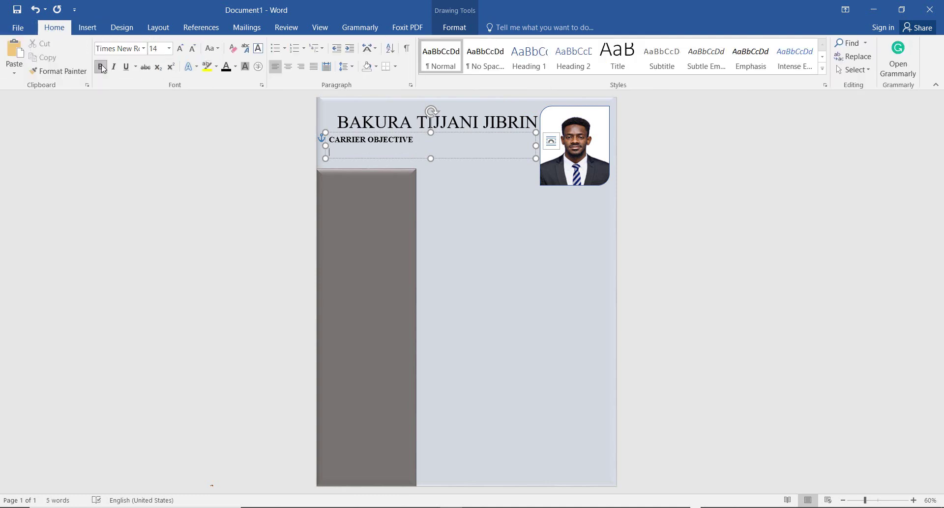
pyautogui.write('To be anexpert in')
pyautogui.write(' the field')
pyautogui.hotkey('ctrl', 'BackSpace')
pyautogui.write('pra')
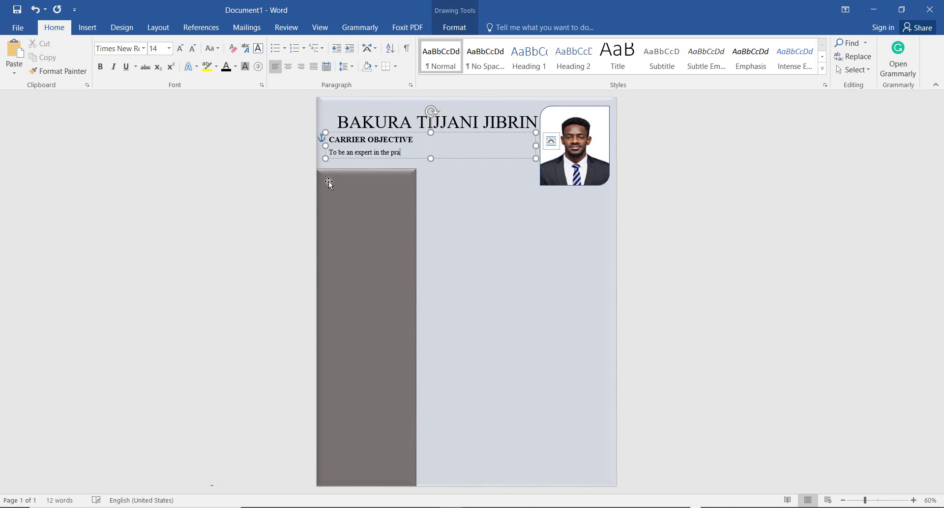
pyautogui.write('ctical field through')
pyautogui.write(' commitment and perserveraance')
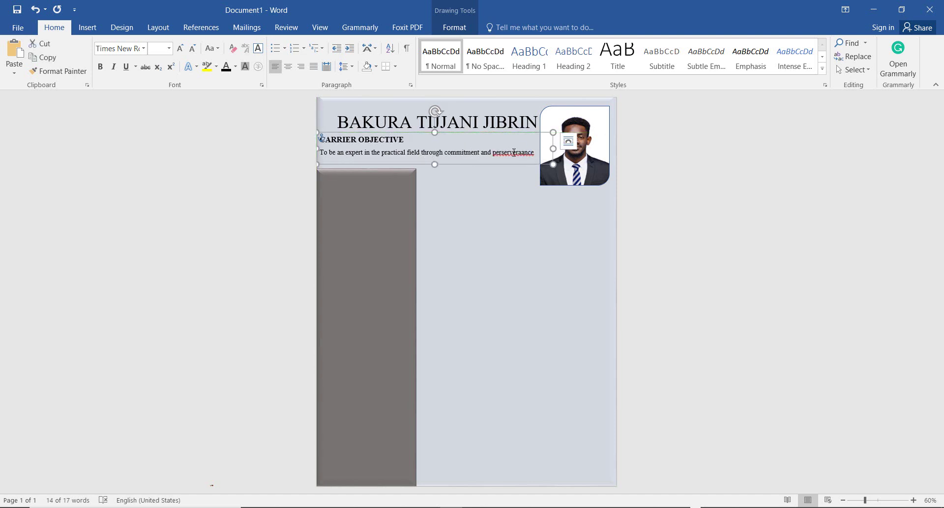
pyautogui.rightClick(513, 152)
pyautogui.click(545, 170)
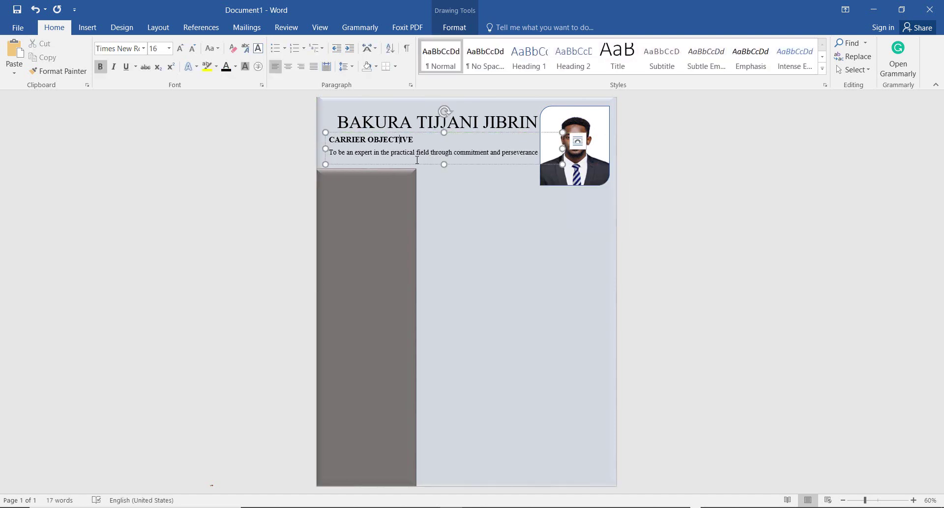
# - Highlight the CARRIER OBJECTIVE heading in Gray-25%
pyautogui.press('End')
pyautogui.hotkey('shift', 'Home')
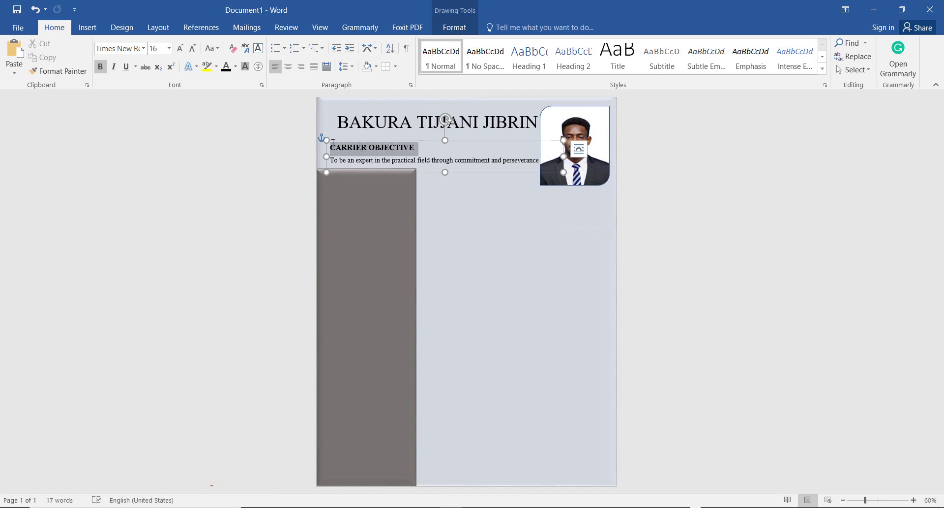
pyautogui.click(216, 67)
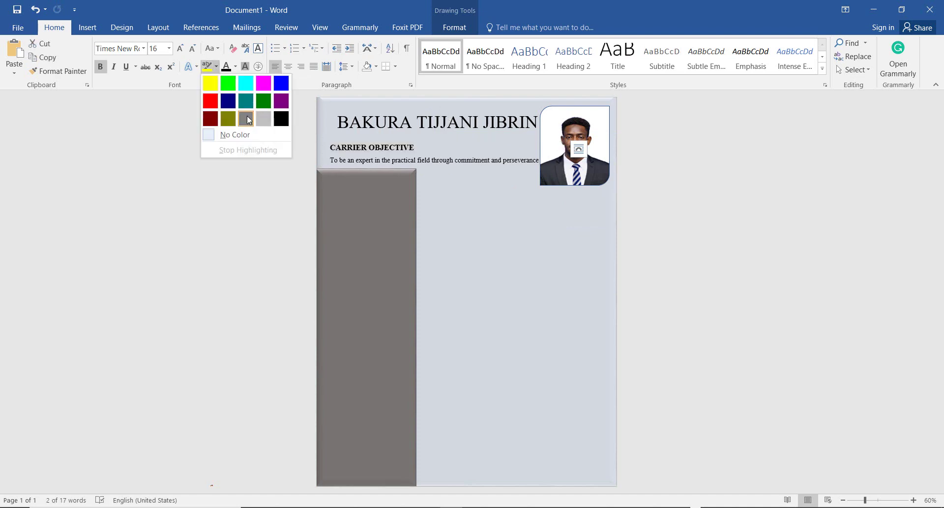
pyautogui.click(264, 118)
pyautogui.click(84, 30)
# - Draw a dark solid line to the right of the CARRIER OBJECTIVE heading
pyautogui.click(177, 59)
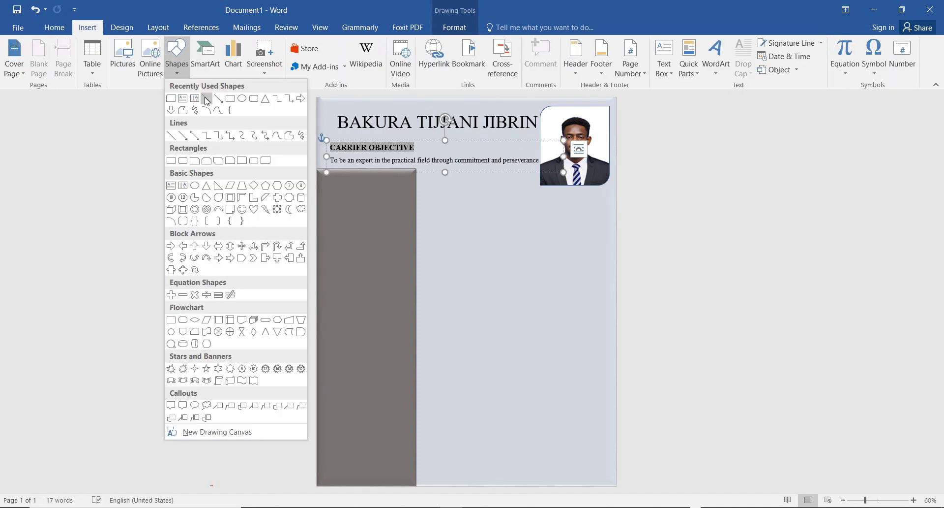
pyautogui.click(173, 156)
pyautogui.moveTo(414, 151); pyautogui.dragTo(529, 148)
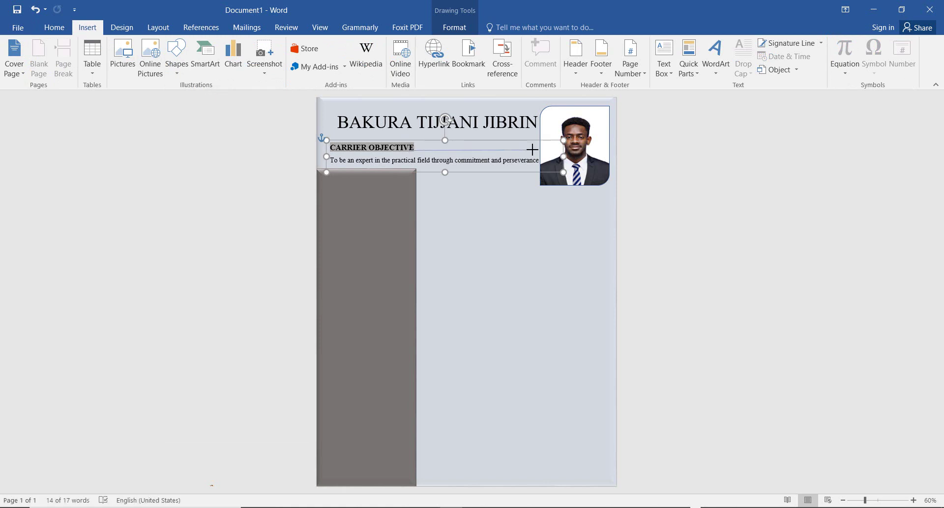
pyautogui.click(254, 68)
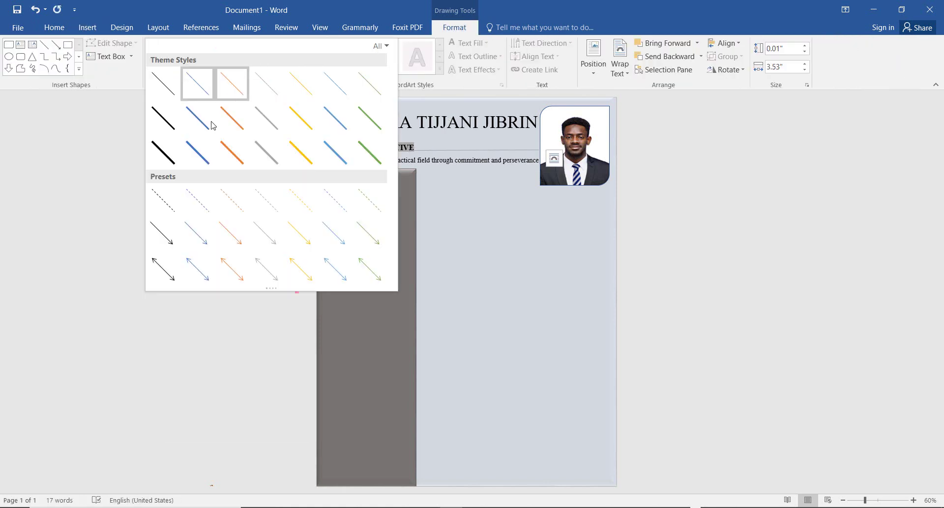
pyautogui.click(270, 156)
# - Select the page's shapes in turn, trying and undoing a fill change on the photo
pyautogui.click(485, 223)
pyautogui.click(486, 148)
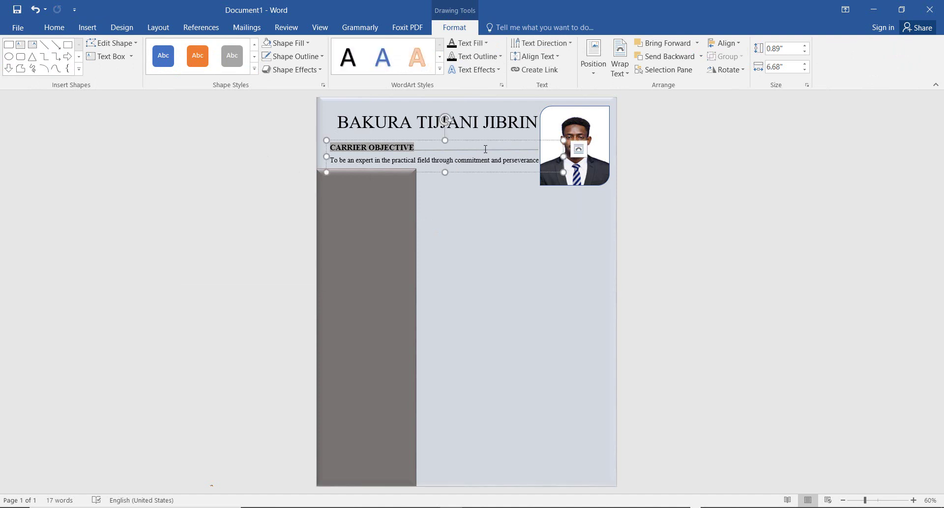
pyautogui.click(484, 150)
pyautogui.click(518, 323)
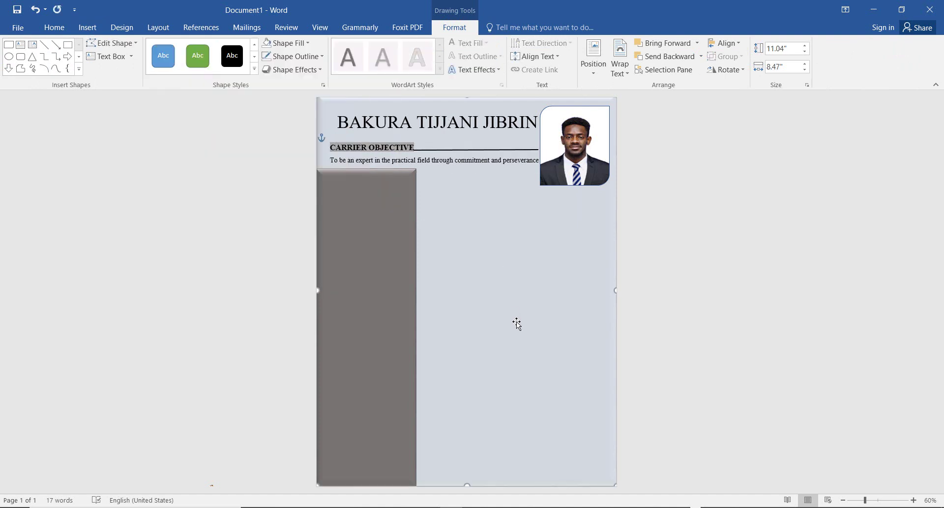
pyautogui.click(548, 112)
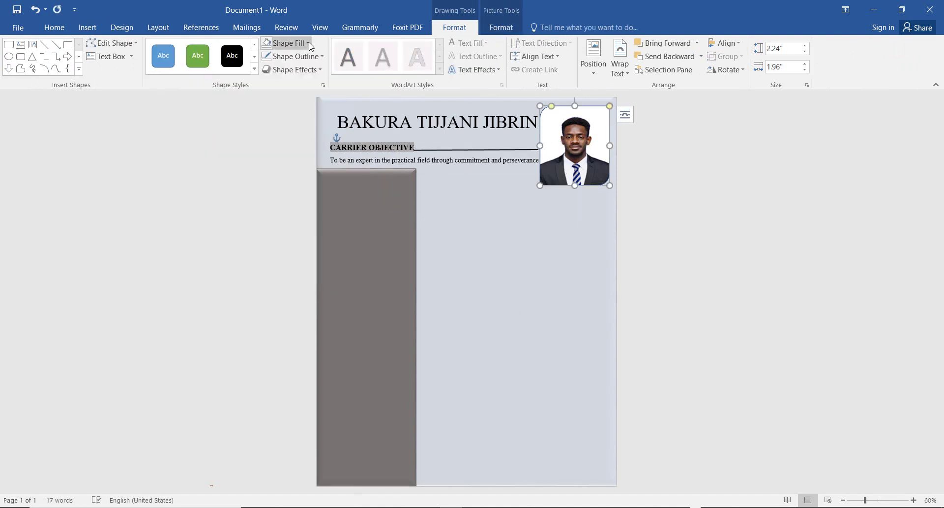
pyautogui.click(285, 42)
pyautogui.click(290, 124)
pyautogui.hotkey('ctrl', 'z')
pyautogui.click(319, 56)
pyautogui.click(416, 192)
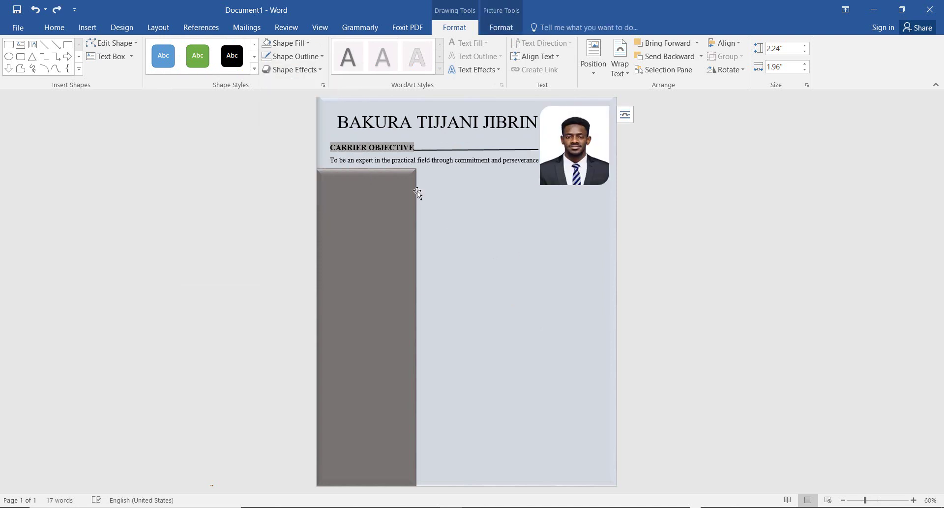
# - Copy the CARRIER OBJECTIVE text box down beside the sidebar and clear its text
pyautogui.click(516, 255)
pyautogui.click(447, 169)
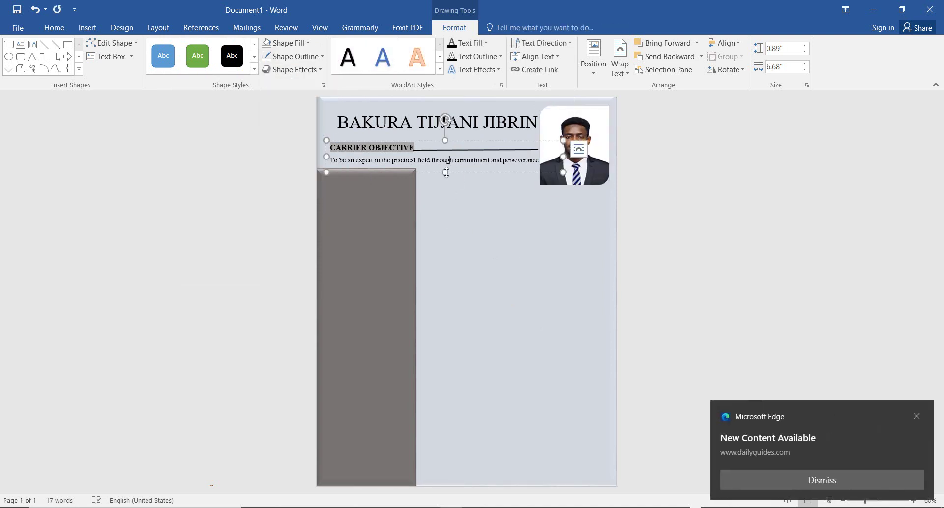
pyautogui.rightClick(472, 175)
pyautogui.click(487, 189)
pyautogui.rightClick(455, 217)
pyautogui.click(472, 236)
pyautogui.moveTo(444, 129)
pyautogui.mouseDown()
pyautogui.moveTo(544, 232)
pyautogui.moveTo(436, 217)
pyautogui.moveTo(492, 212)
pyautogui.mouseUp()
pyautogui.tripleClick(546, 216)
pyautogui.press('Delete')
pyautogui.tripleClick(491, 205)
# - Replace the copied heading text with EDUCATION
pyautogui.press('Delete')
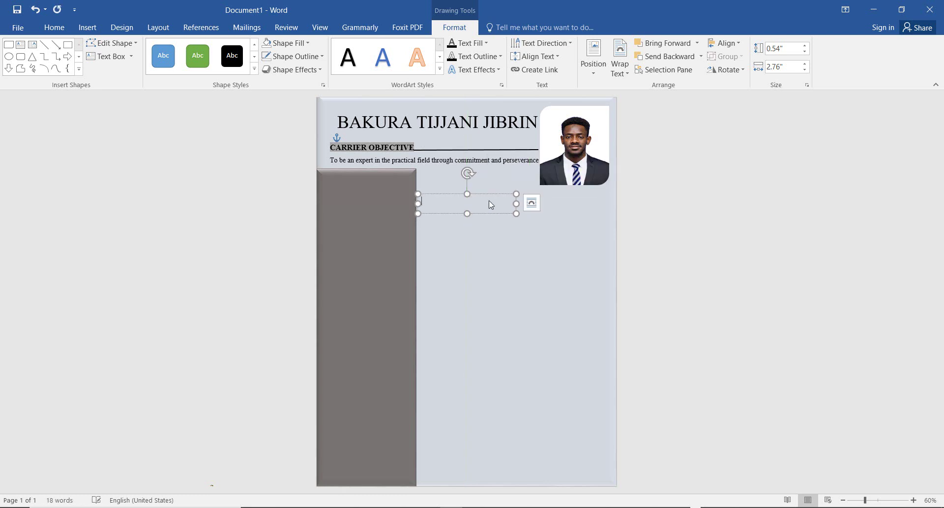
pyautogui.write('EDUCATION')
pyautogui.click(54, 27)
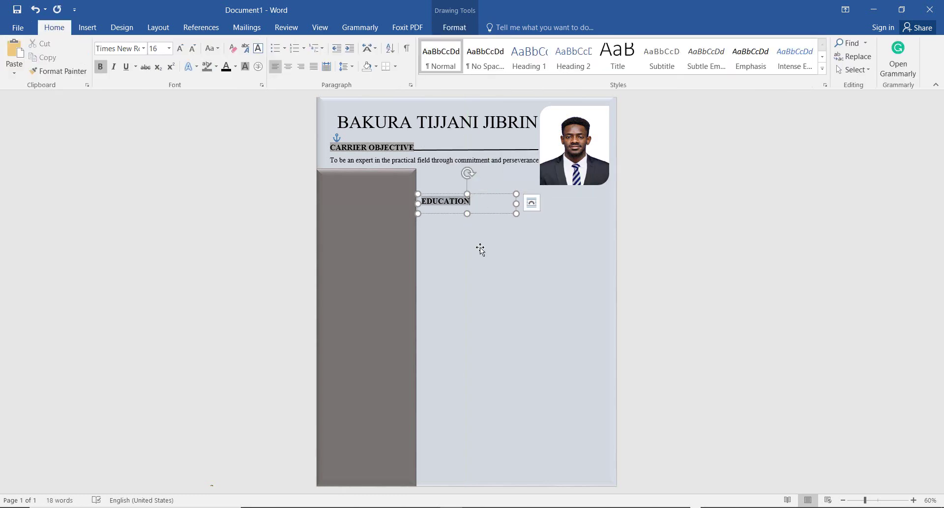
# - Draw a black horizontal rule from EDUCATION to the page edge
pyautogui.click(484, 150)
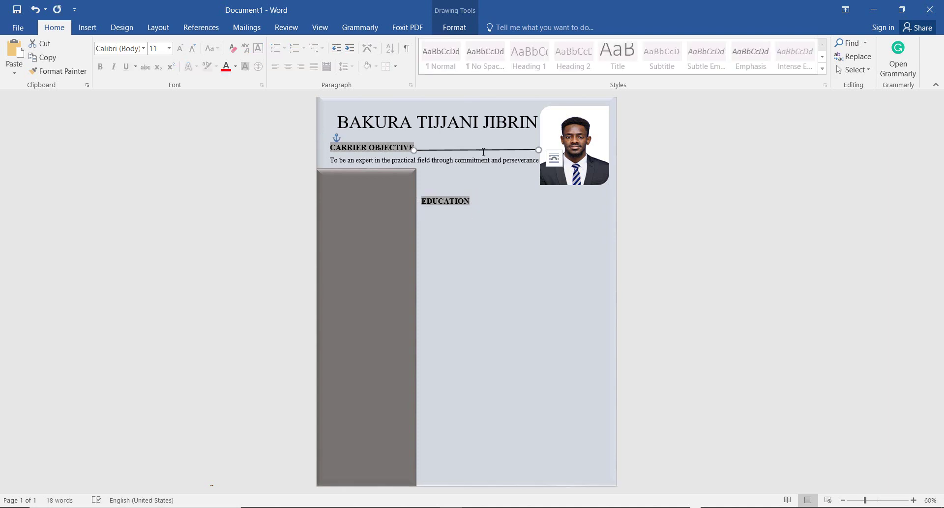
pyautogui.click(491, 200)
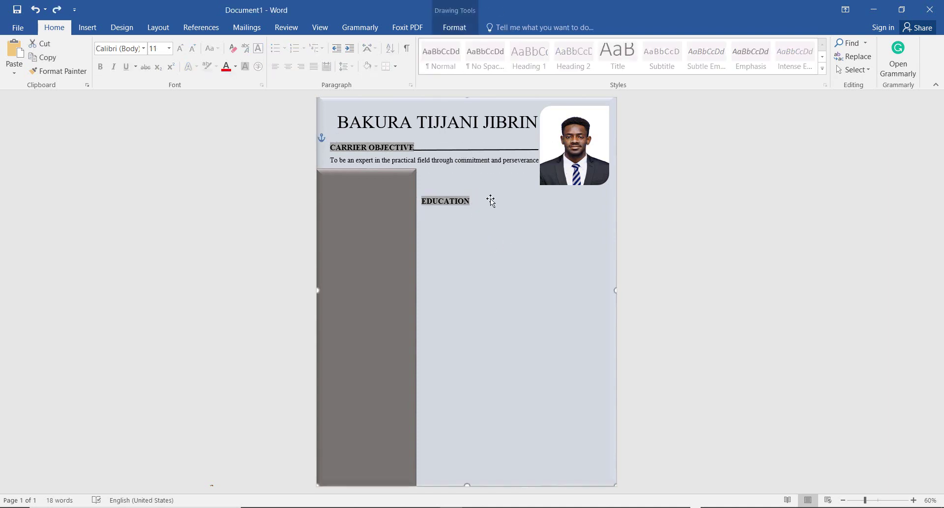
pyautogui.click(88, 27)
pyautogui.click(176, 57)
pyautogui.click(176, 133)
pyautogui.moveTo(471, 203); pyautogui.dragTo(617, 204)
pyautogui.click(254, 69)
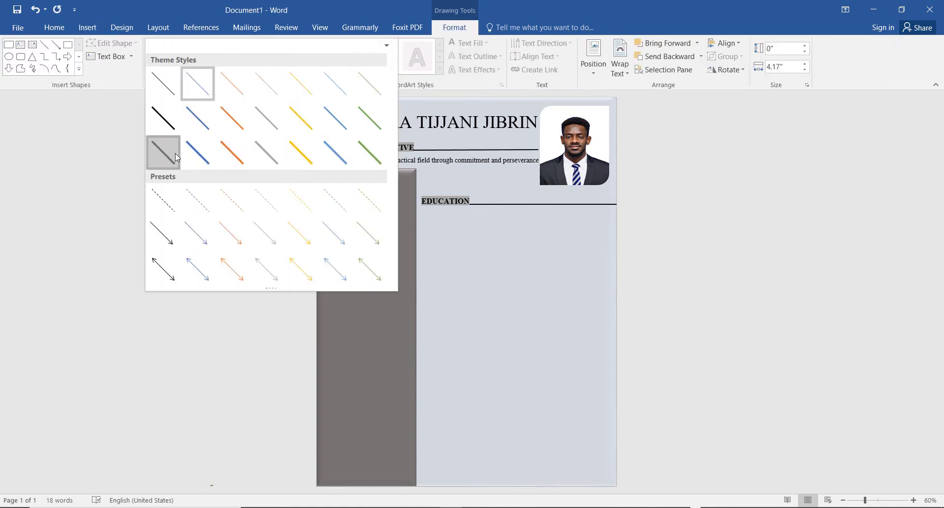
pyautogui.click(164, 152)
# - Draw a black vertical line running down below the EDUCATION heading
pyautogui.click(44, 44)
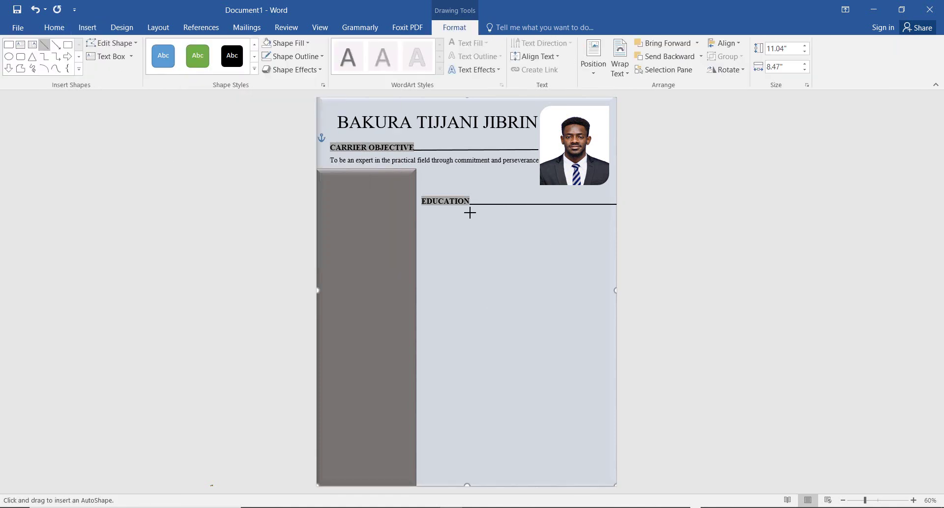
pyautogui.moveTo(471, 209); pyautogui.dragTo(471, 335)
pyautogui.click(254, 69)
pyautogui.click(171, 168)
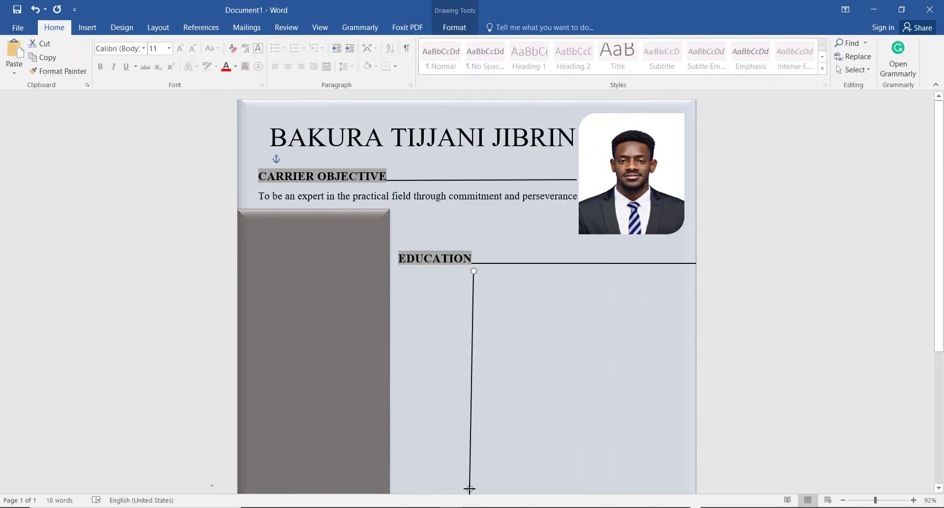
pyautogui.moveTo(469, 488); pyautogui.dragTo(476, 485)
pyautogui.click(531, 332)
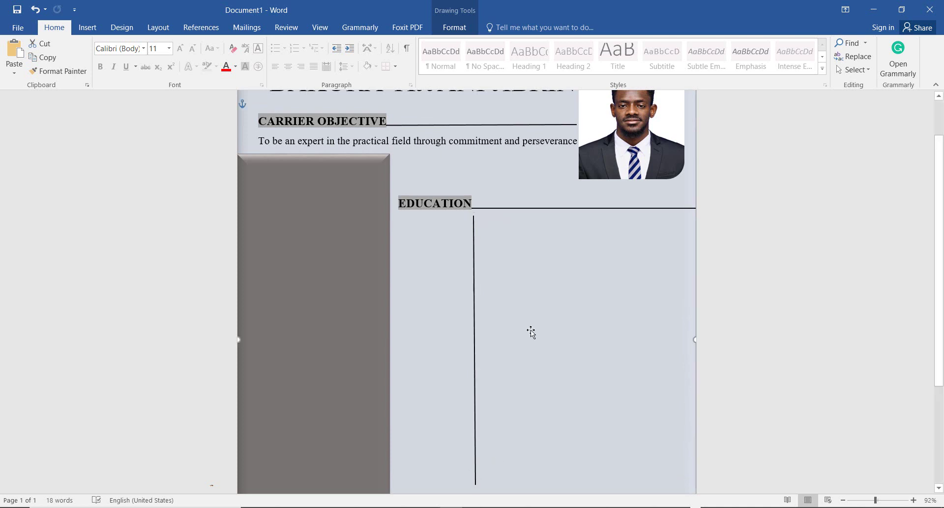
# - Place a copy of the objective text box below EDUCATION and clear its heading and body
pyautogui.scroll(3, 531, 332)
pyautogui.keyDown('ctrl'); pyautogui.moveTo(474, 217); pyautogui.dragTo(541, 354); pyautogui.keyUp('ctrl')
pyautogui.tripleClick(371, 306)
pyautogui.press('Delete')
pyautogui.tripleClick(371, 306)
pyautogui.press('Delete')
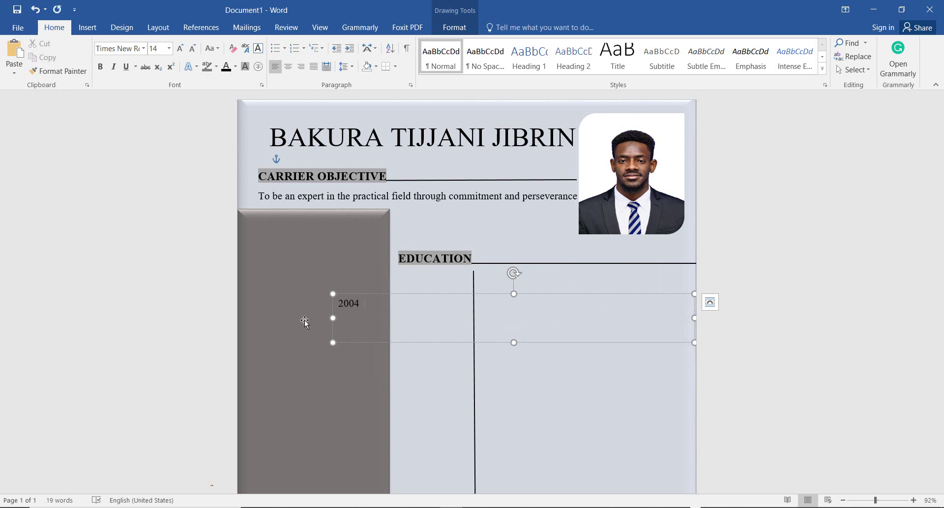
# - Give the 2004 entry a colourful picture bullet and move the box under EDUCATION
pyautogui.click(304, 49)
pyautogui.moveTo(285, 48)
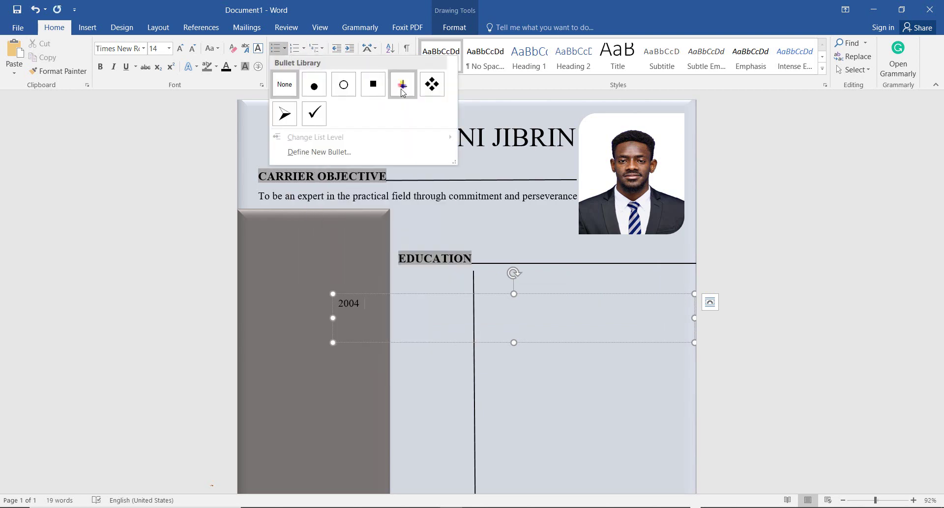
pyautogui.click(402, 85)
pyautogui.moveTo(445, 294); pyautogui.dragTo(495, 286)
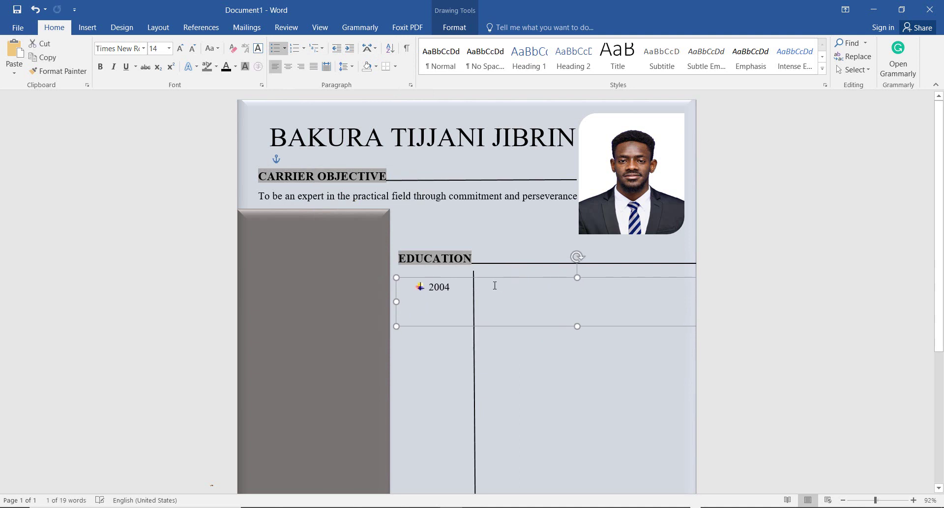
# - Type the 2004 New Foundation Primary School and 2010 New Foundation Secondary School entries with certificates
pyautogui.click(495, 285)
pyautogui.write('New Foundation Primary Sch')
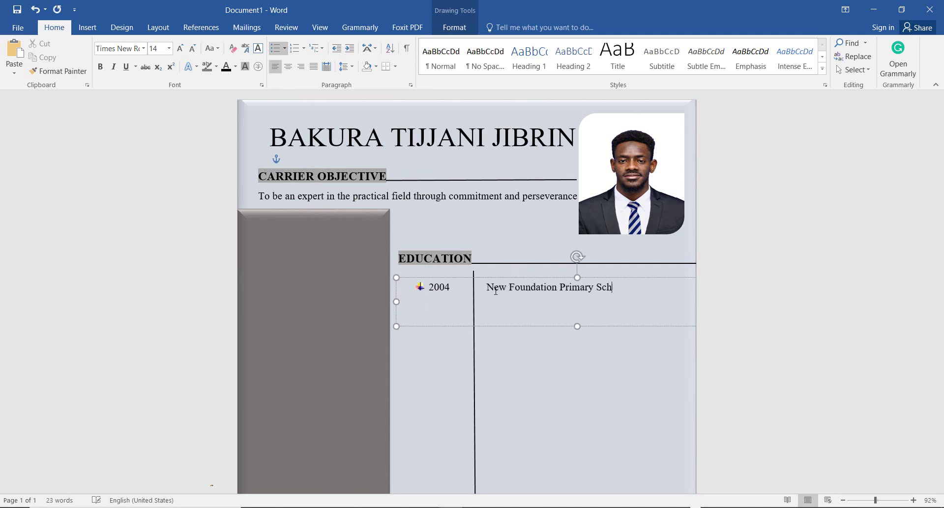
pyautogui.write('ool')
pyautogui.press('Return')
pyautogui.press('BackSpace')
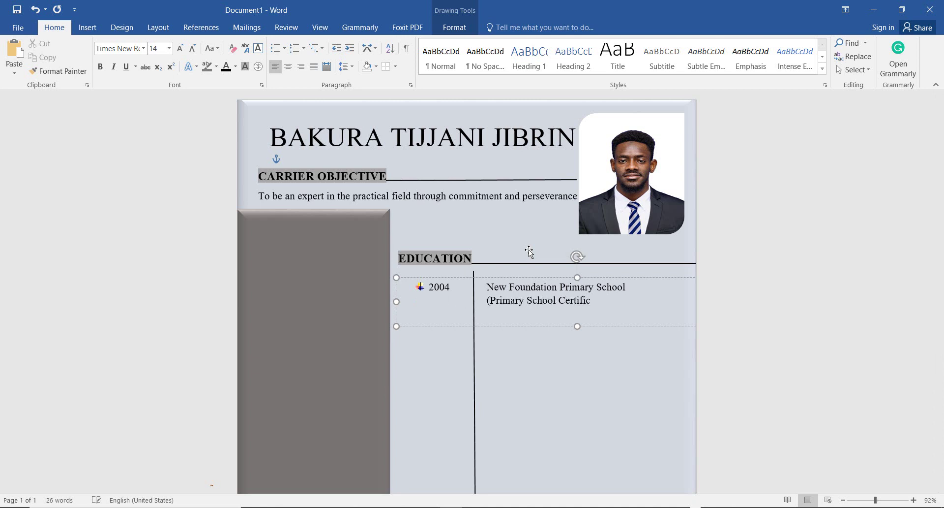
pyautogui.click(275, 48)
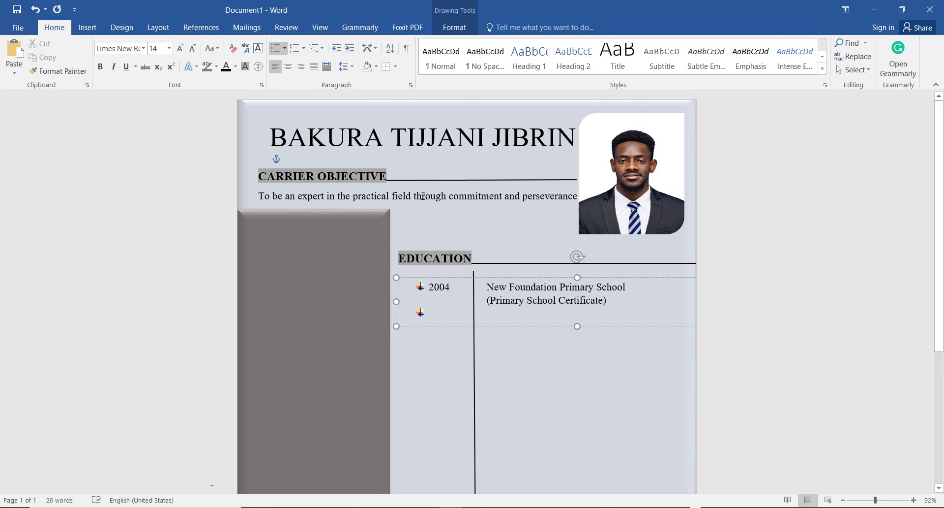
pyautogui.write('200')
pyautogui.press('Tab')
pyautogui.write('New Foundation Secondary School')
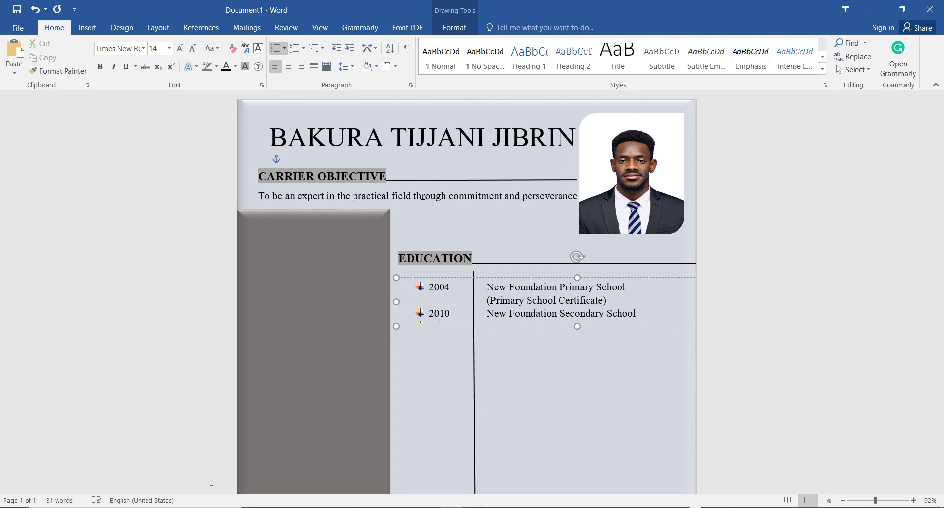
pyautogui.press('Return')
pyautogui.press('Return')
pyautogui.press('Return')
pyautogui.press('Return')
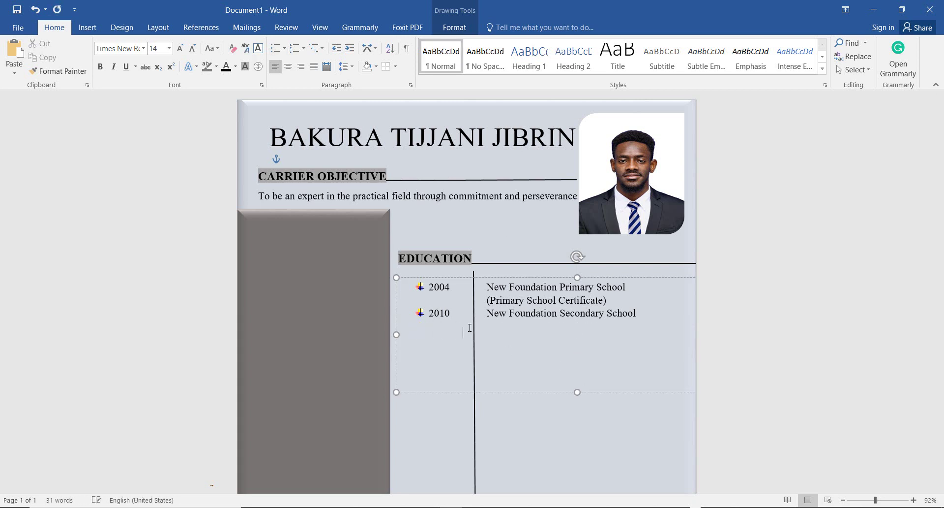
pyautogui.write('(High S')
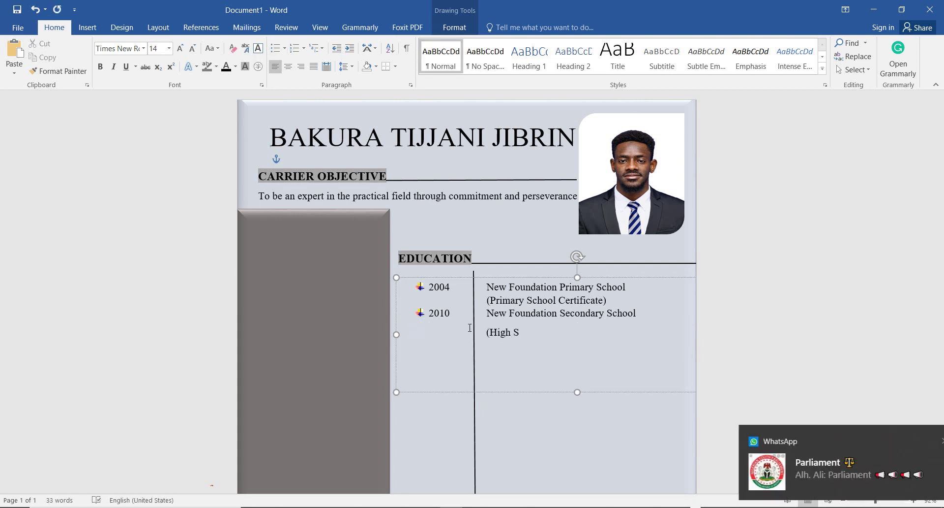
pyautogui.write('chool Certificate')
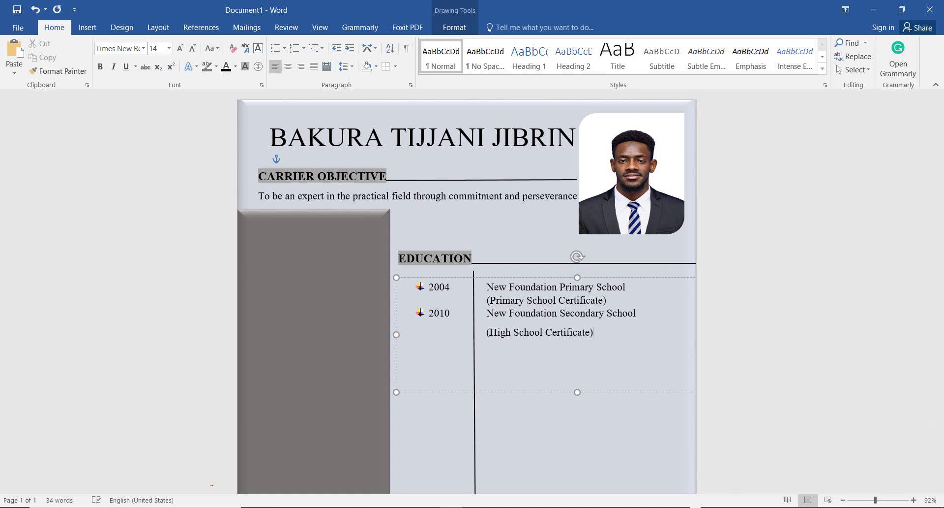
# - Enlarge the entries box and add bulleted 2015 University of Maiduguri and 2019 Nile University entries
pyautogui.click(607, 300)
pyautogui.press('Return')
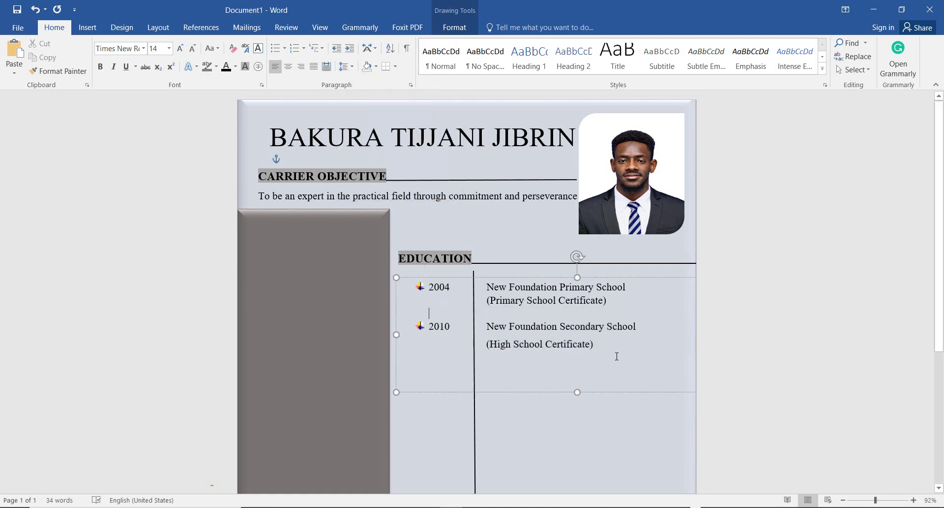
pyautogui.moveTo(578, 392); pyautogui.dragTo(577, 483)
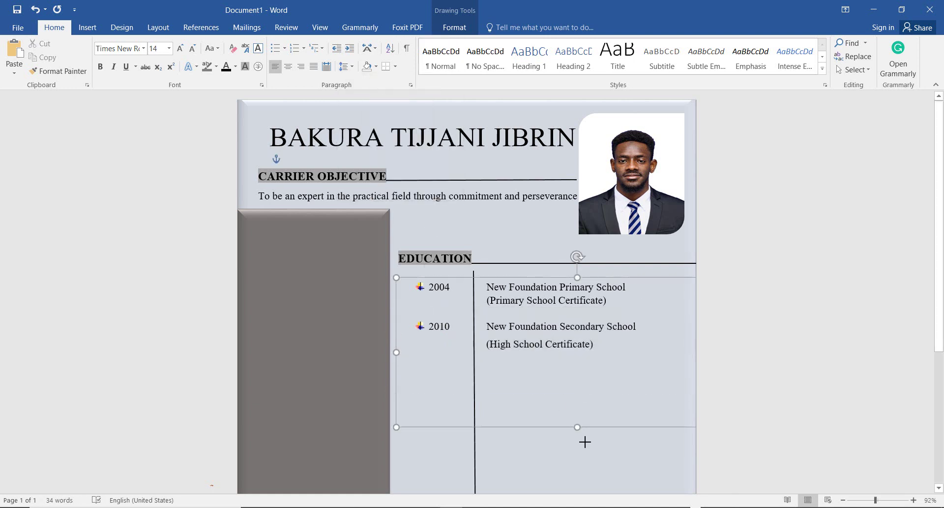
pyautogui.click(276, 48)
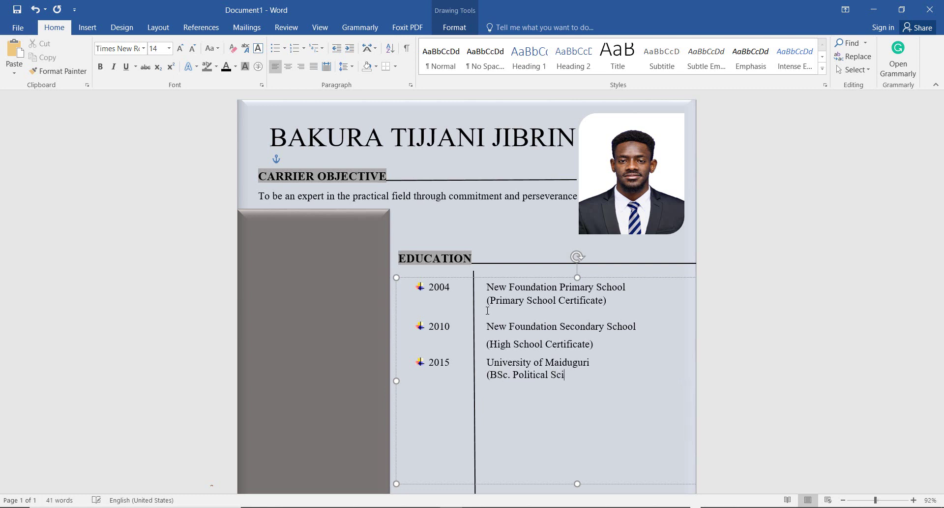
pyautogui.click(274, 48)
pyautogui.write('2019')
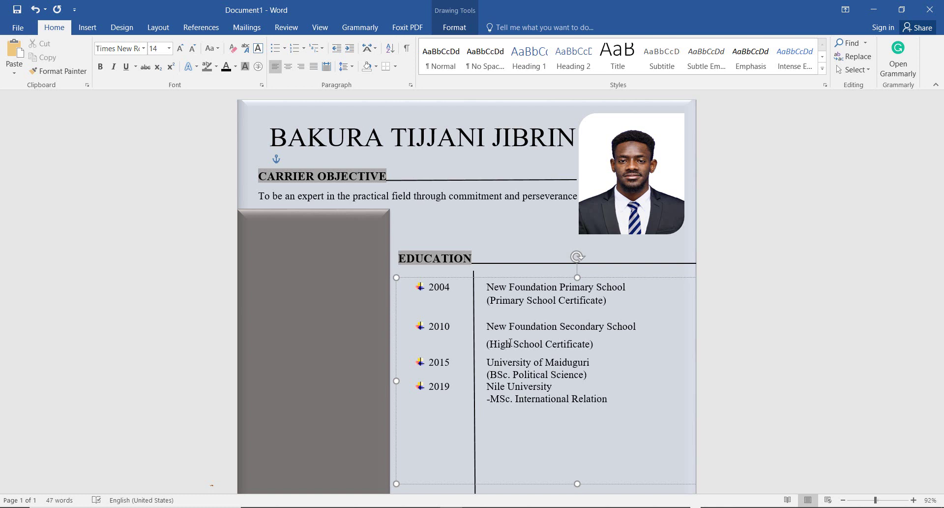
pyautogui.click(605, 374)
pyautogui.press('Return')
pyautogui.click(607, 348)
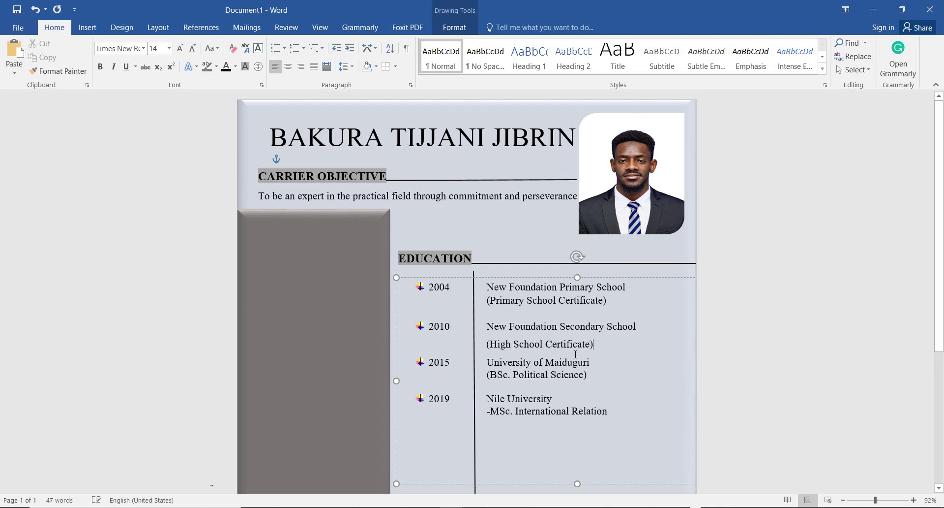
# - Replace the brackets around the certificate lines with leading dashes
pyautogui.click(491, 374)
pyautogui.press('BackSpace')
pyautogui.write('-')
pyautogui.click(491, 344)
pyautogui.press('BackSpace')
pyautogui.write('-')
pyautogui.click(594, 344)
pyautogui.press('BackSpace')
pyautogui.click(588, 374)
pyautogui.press('BackSpace')
# - Set all education entries to 1.0 line spacing and select the vertical timeline line
pyautogui.hotkey('ctrl', 'a')
pyautogui.click(345, 66)
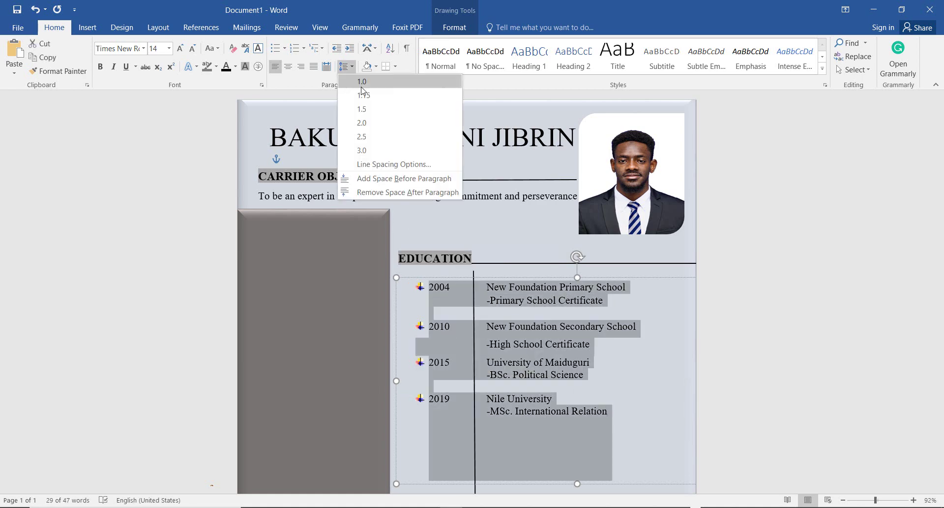
pyautogui.click(344, 80)
pyautogui.click(421, 321)
pyautogui.press('BackSpace')
pyautogui.hotkey('ctrl', 'z')
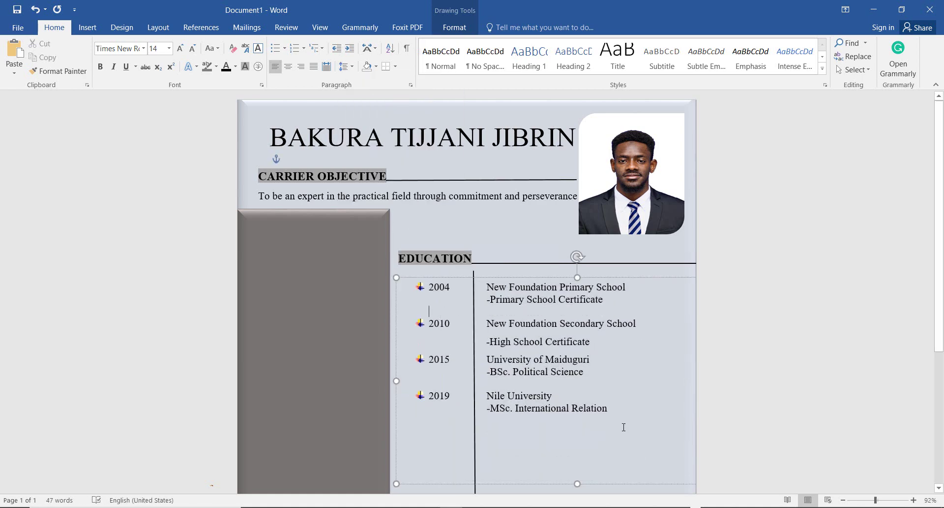
pyautogui.scroll(-1, 571, 426)
pyautogui.click(474, 422)
# - Shorten the timeline line and copy the EDUCATION heading below the entries as INTERNSHIP
pyautogui.scroll(-3, 487, 375)
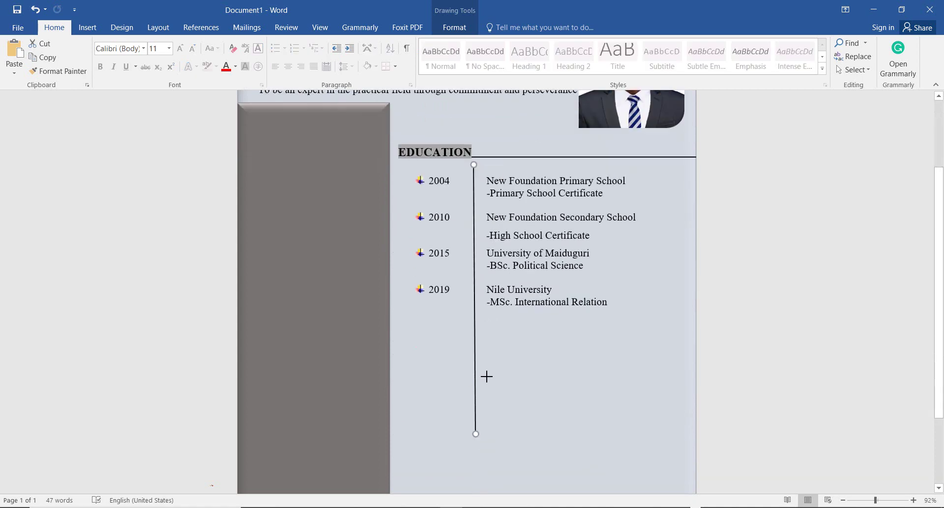
pyautogui.moveTo(475, 438); pyautogui.dragTo(474, 314)
pyautogui.click(445, 148)
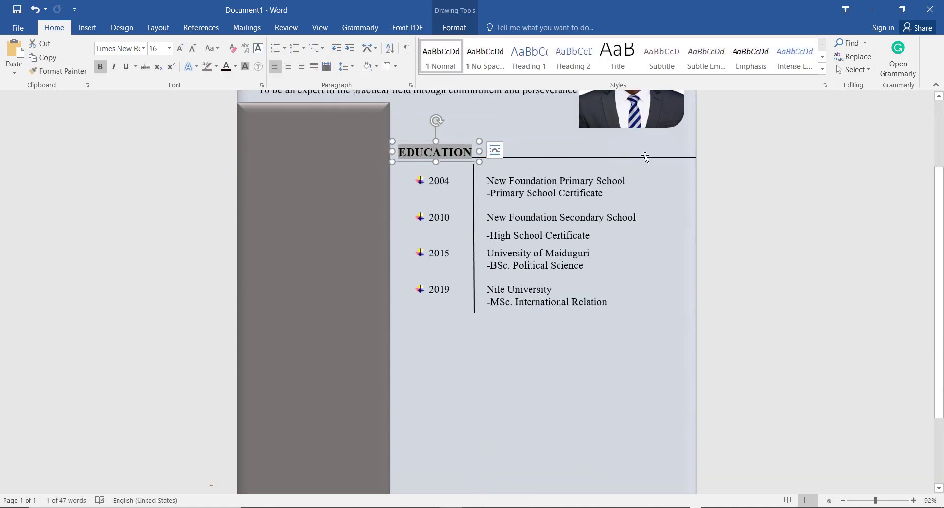
pyautogui.moveTo(455, 152); pyautogui.dragTo(455, 339)
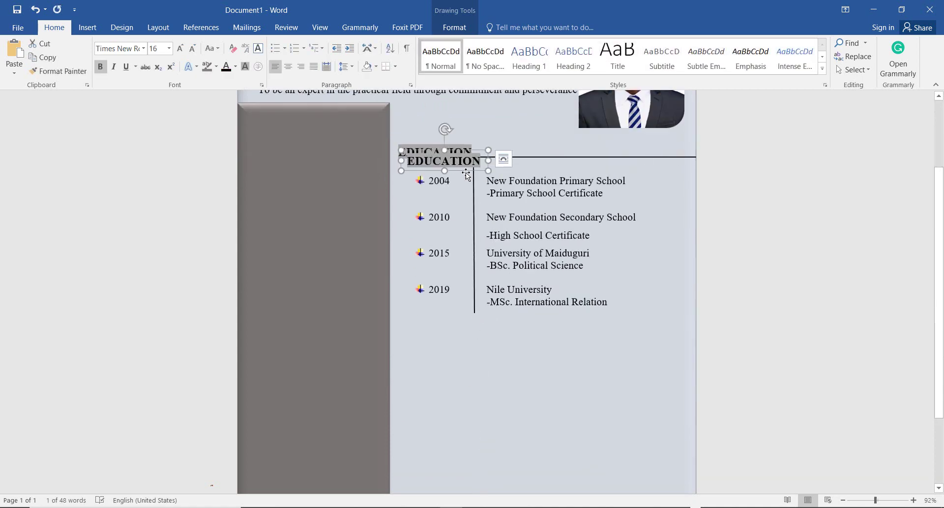
pyautogui.write('i')
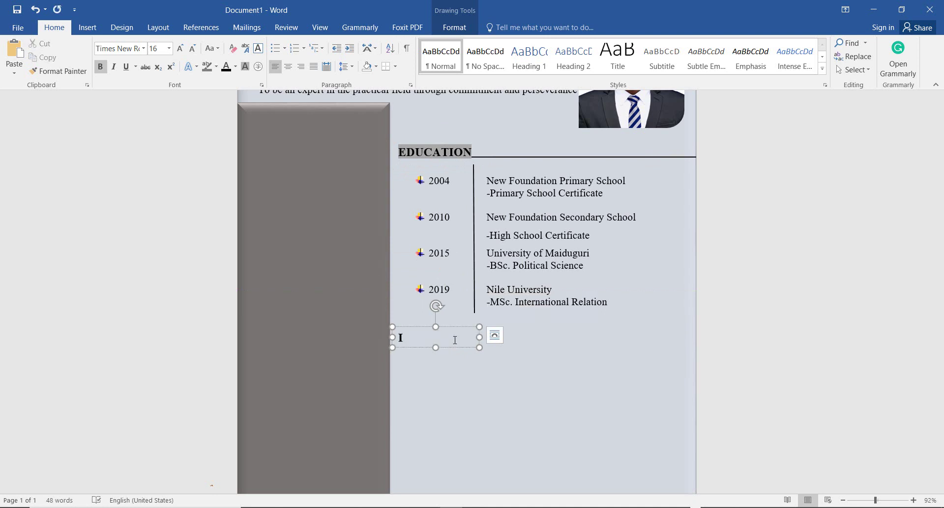
pyautogui.write('SHIP')
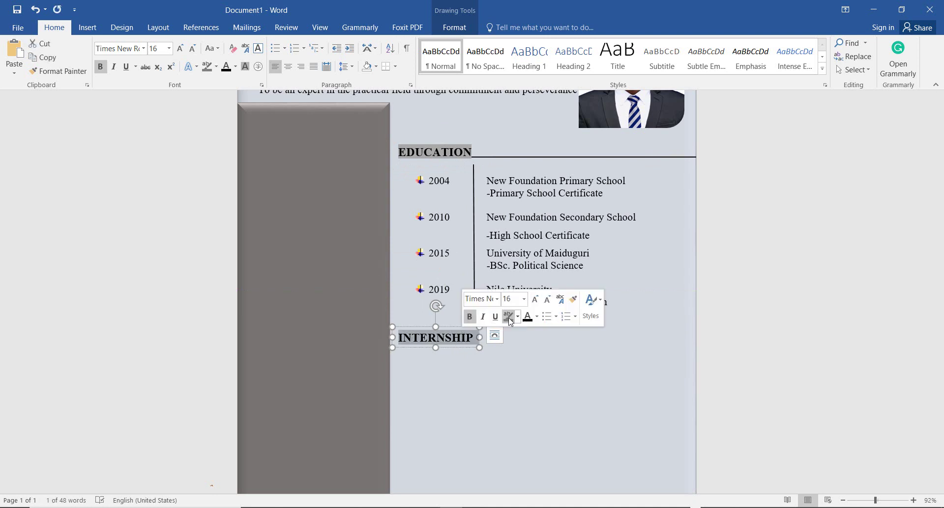
pyautogui.click(644, 155)
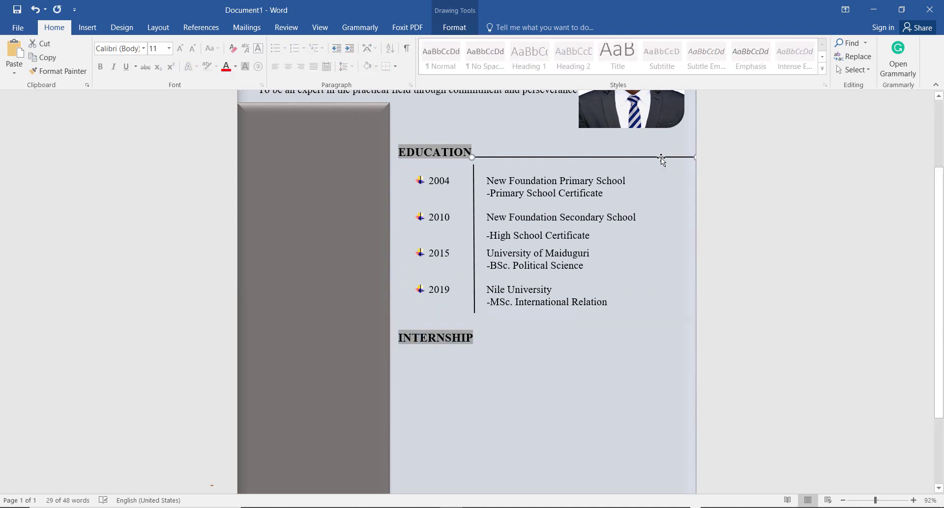
# - Duplicate the black rule beside INTERNSHIP and delete the stray copied entries box
pyautogui.moveTo(650, 156); pyautogui.dragTo(646, 342)
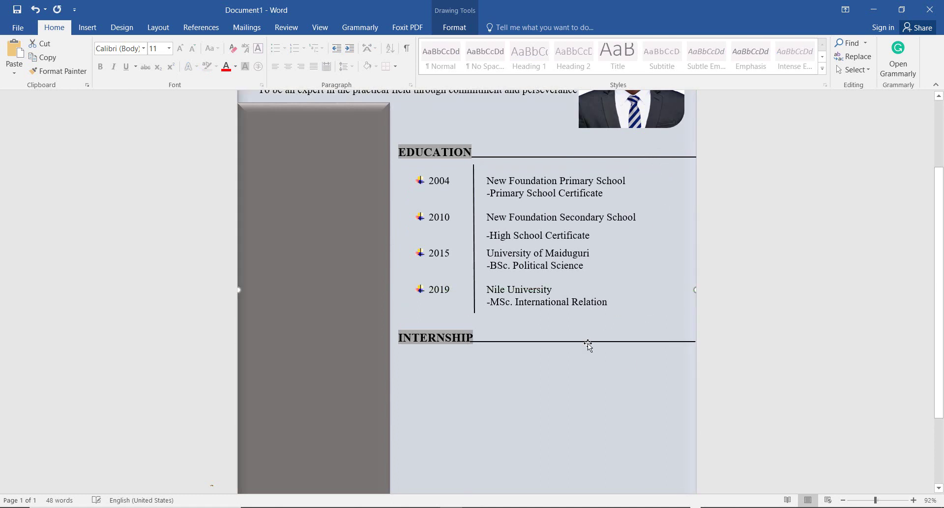
pyautogui.moveTo(589, 341); pyautogui.dragTo(595, 344)
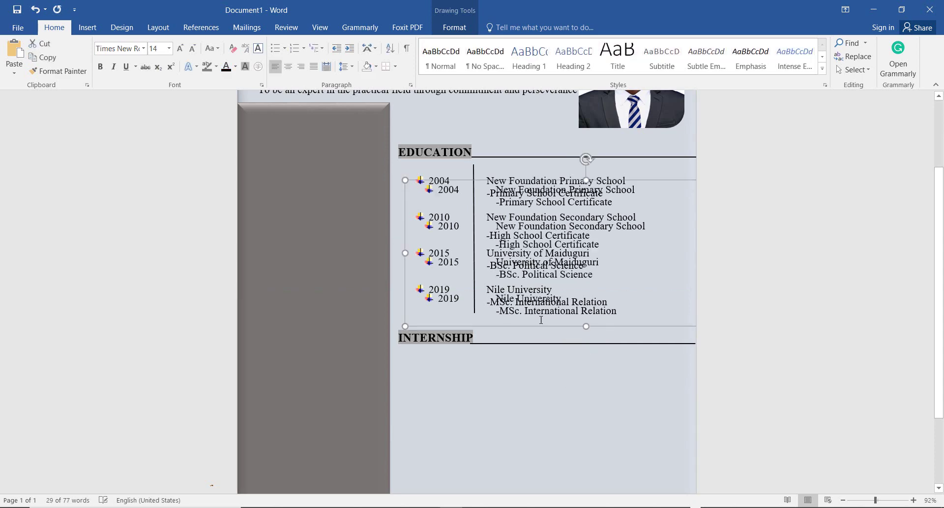
pyautogui.moveTo(413, 195); pyautogui.dragTo(381, 332)
pyautogui.press('Delete')
pyautogui.write('SIWES')
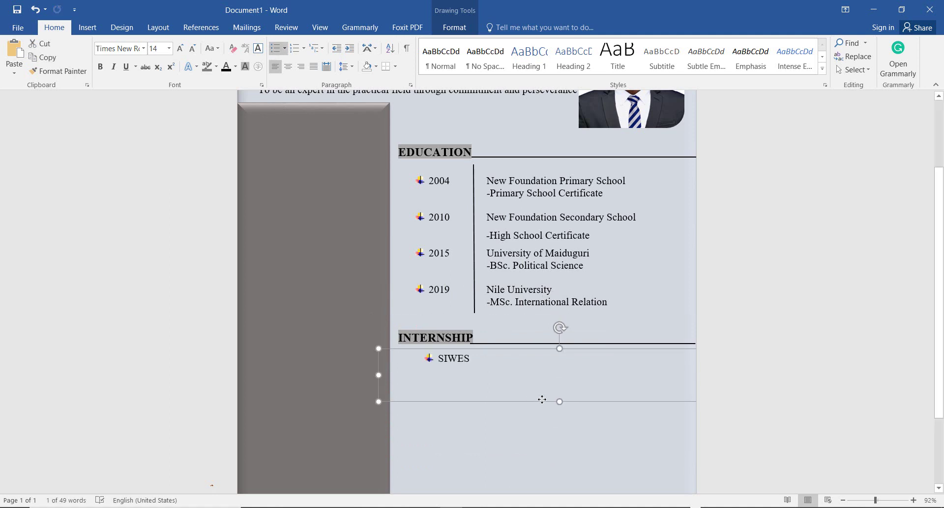
# - Add the unbulleted -YOBE STATE RUWASA and Asst. Financial Officer lines under SIWES
pyautogui.press('Return')
pyautogui.press('BackSpace')
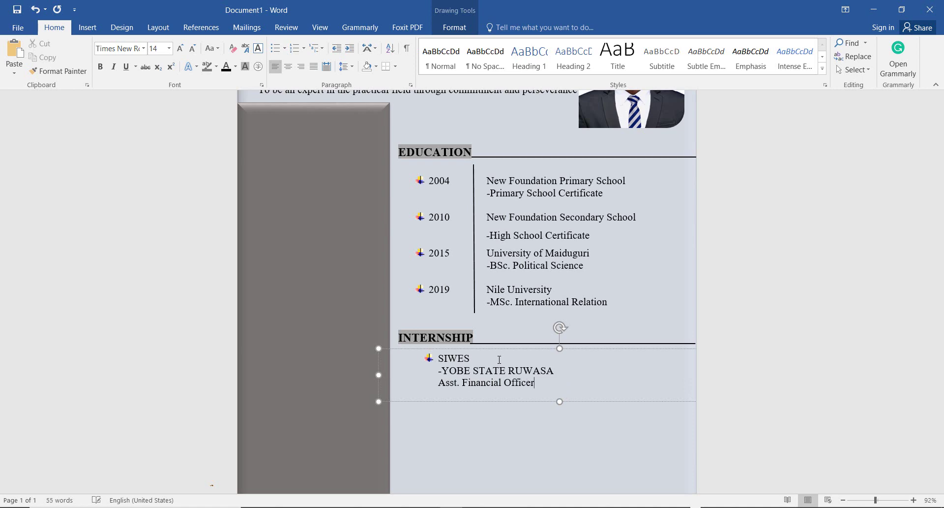
pyautogui.click(559, 403)
pyautogui.scroll(-3, 559, 398)
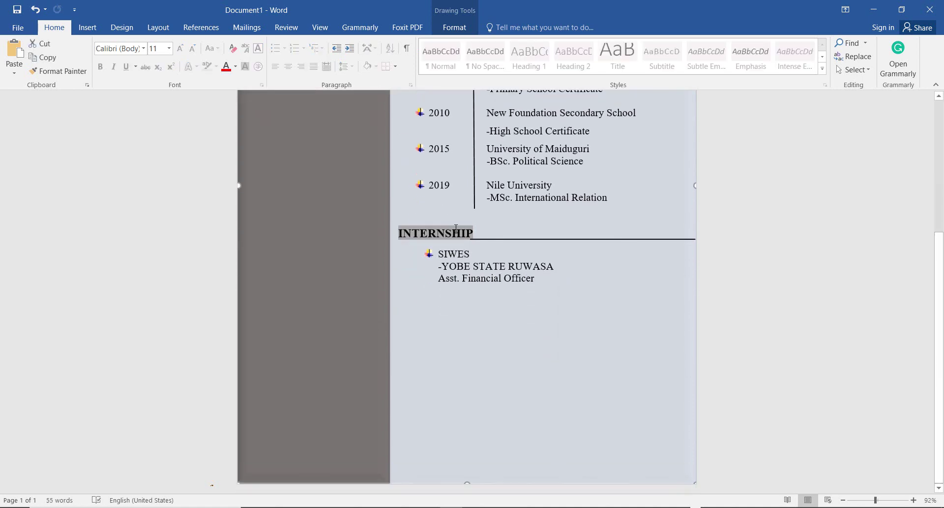
# - Paste a heading copy below the internship entry, retitle it IT SKILLS, and stretch its rule left
pyautogui.hotkey('ctrl', 'v')
pyautogui.moveTo(335, 204); pyautogui.dragTo(453, 350)
pyautogui.scroll(-2, 413, 300)
pyautogui.doubleClick(446, 339)
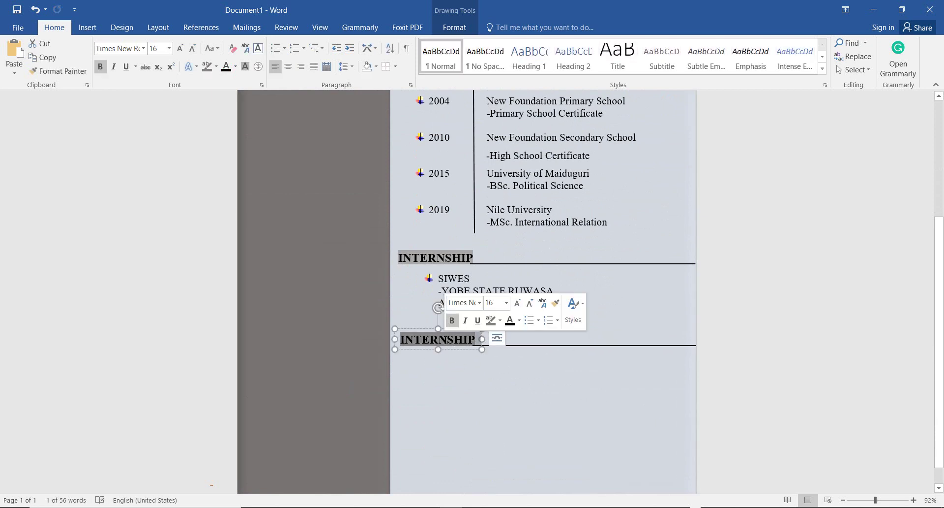
pyautogui.write('IT SKILLS')
pyautogui.tripleClick(445, 340)
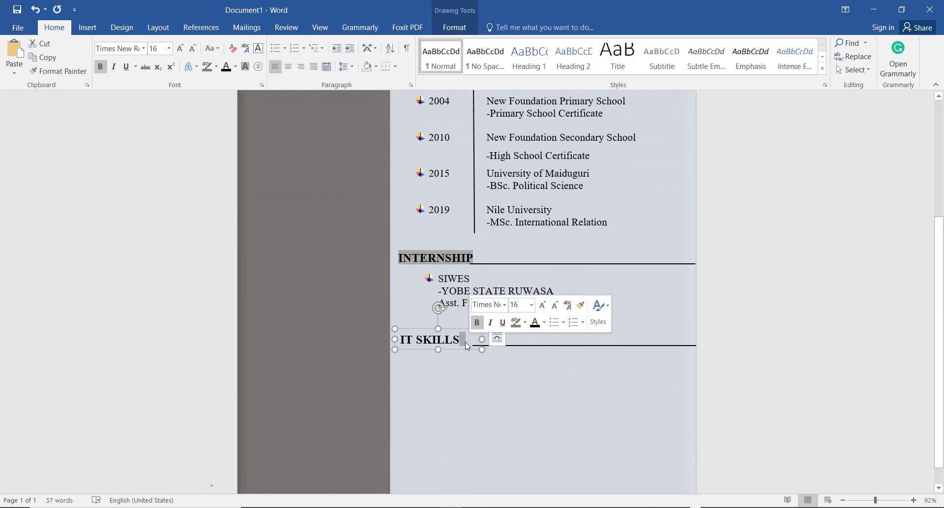
pyautogui.click(557, 343)
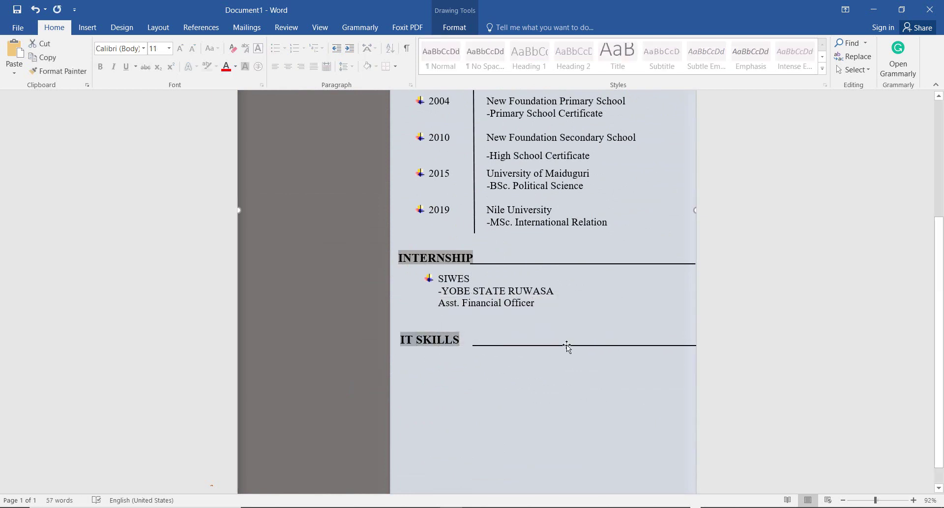
pyautogui.moveTo(472, 345); pyautogui.dragTo(457, 344)
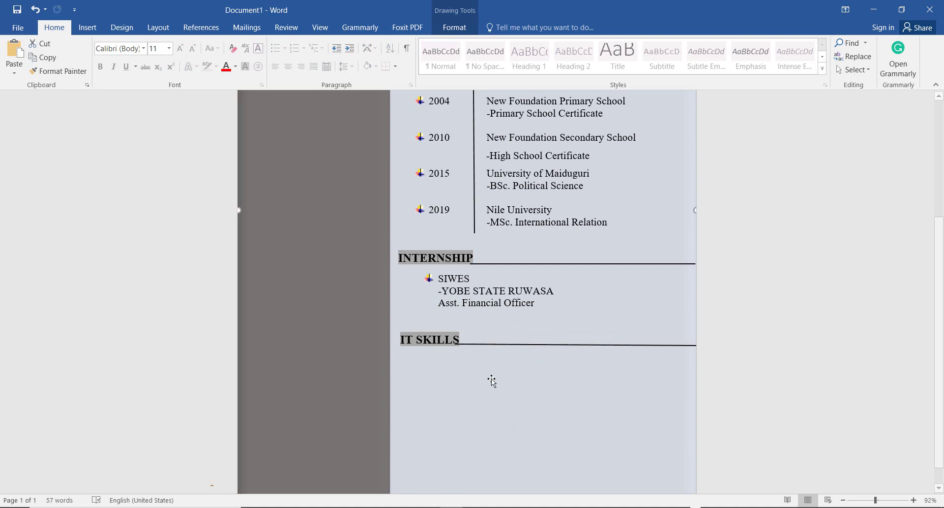
# - Copy the SIWES text box below IT SKILLS and trim it, then undo the copy
pyautogui.scroll(-1, 491, 376)
pyautogui.click(495, 277)
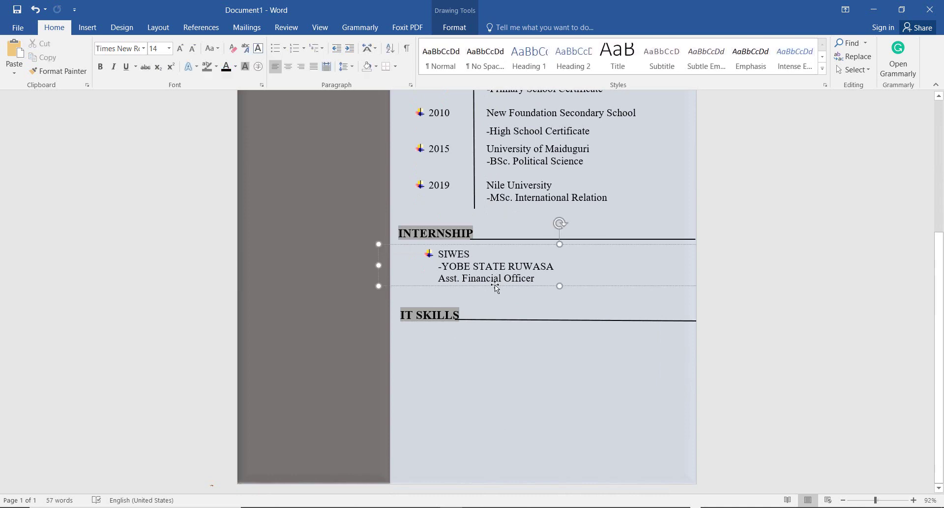
pyautogui.moveTo(495, 283)
pyautogui.keyDown('ctrl'); pyautogui.mouseDown()
pyautogui.moveTo(535, 360)
pyautogui.moveTo(422, 347)
pyautogui.mouseUp(); pyautogui.keyUp('ctrl')
pyautogui.press('Delete')
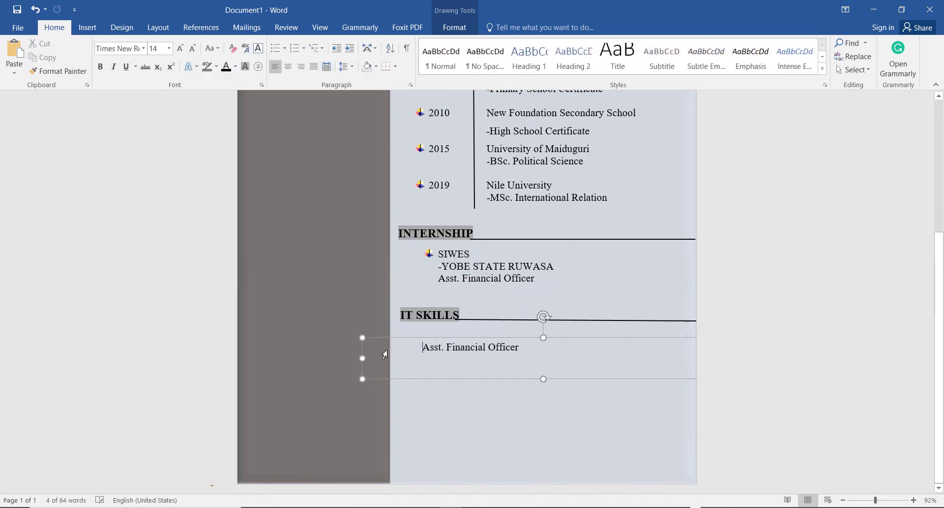
pyautogui.moveTo(697, 358)
pyautogui.mouseDown()
pyautogui.moveTo(449, 355)
pyautogui.moveTo(465, 354)
pyautogui.mouseUp()
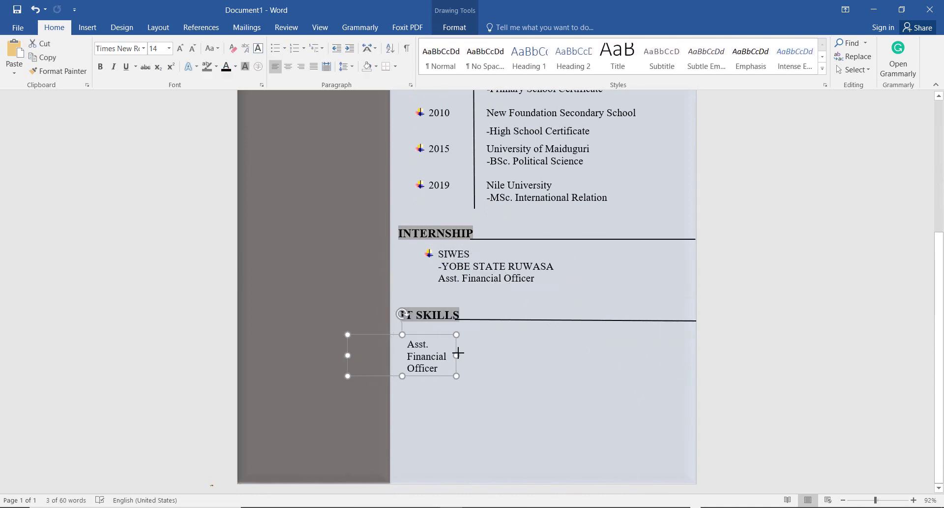
pyautogui.moveTo(416, 390); pyautogui.dragTo(413, 346)
pyautogui.hotkey('ctrl', 'z')
pyautogui.hotkey('ctrl', 'z')
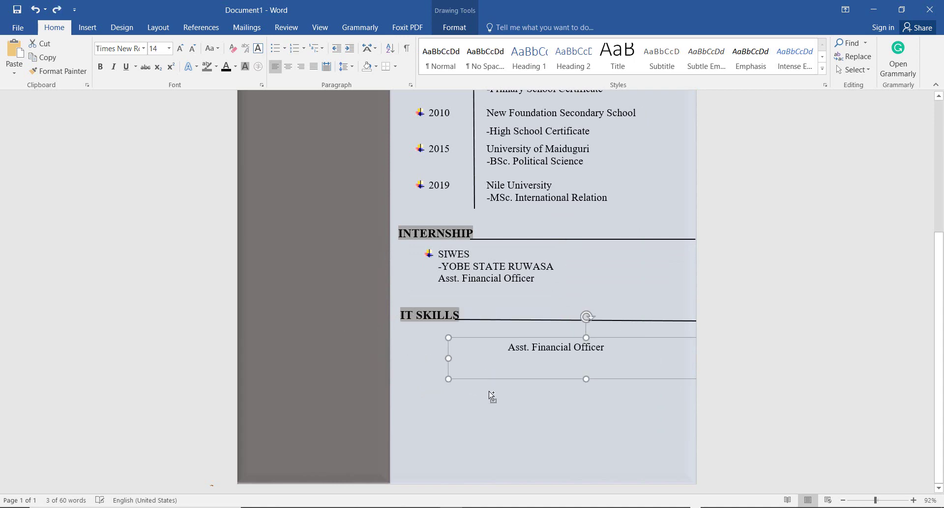
pyautogui.hotkey('ctrl', 'z')
pyautogui.hotkey('ctrl', 'z')
pyautogui.click(88, 27)
# - Draw a rectangle below IT SKILLS and make it slightly taller
pyautogui.click(177, 73)
pyautogui.click(170, 139)
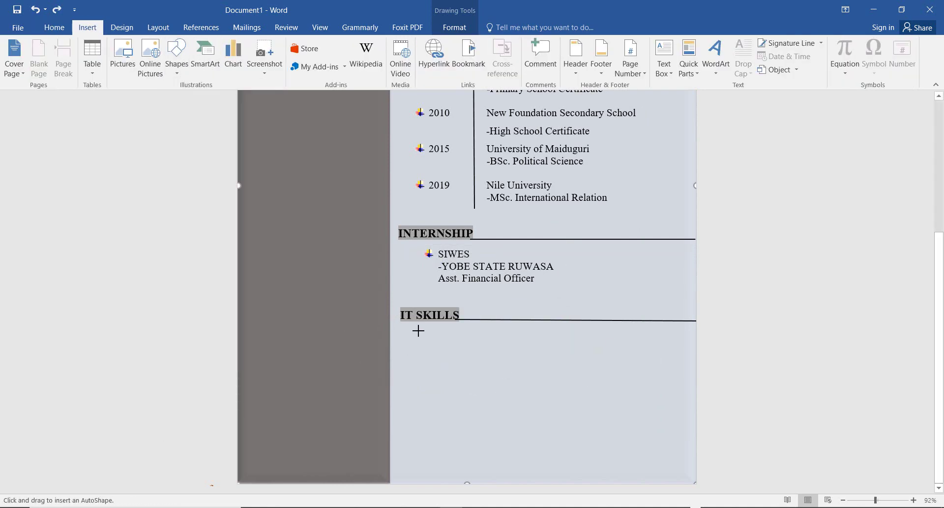
pyautogui.moveTo(408, 331); pyautogui.dragTo(462, 353)
pyautogui.click(287, 43)
pyautogui.click(289, 146)
pyautogui.hotkey('ctrl', 'z')
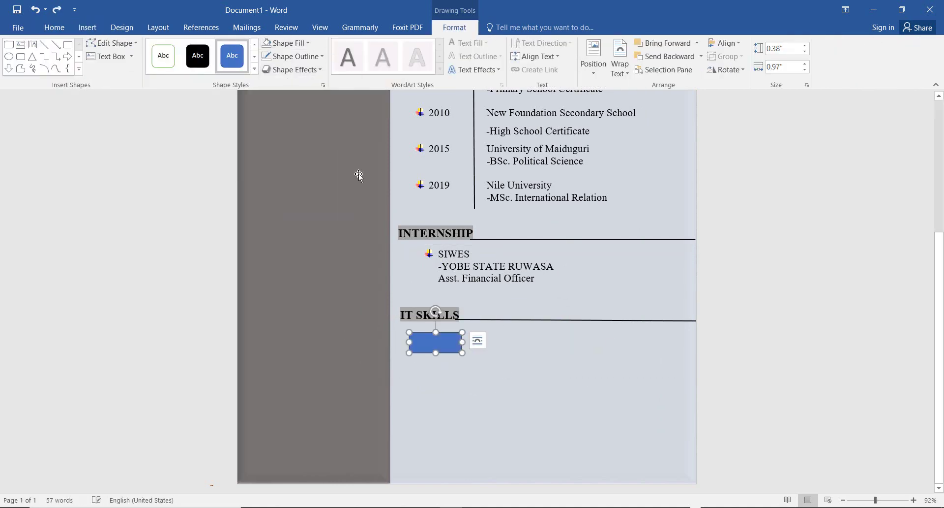
pyautogui.scroll(13, 468, 382)
pyautogui.moveTo(540, 346); pyautogui.dragTo(539, 349)
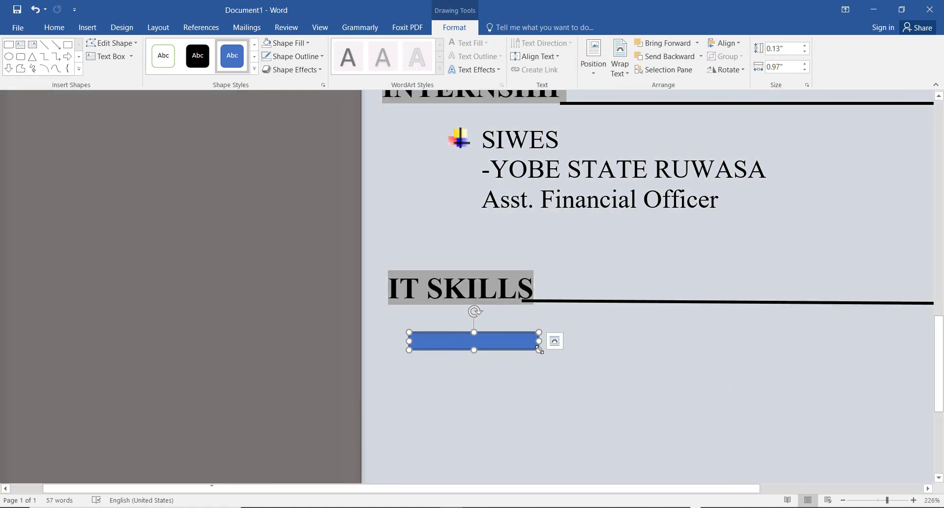
# - Duplicate the rectangle, shorten one, and overlap the two to form a bar
pyautogui.hotkey('ctrl', 'd')
pyautogui.click(286, 43)
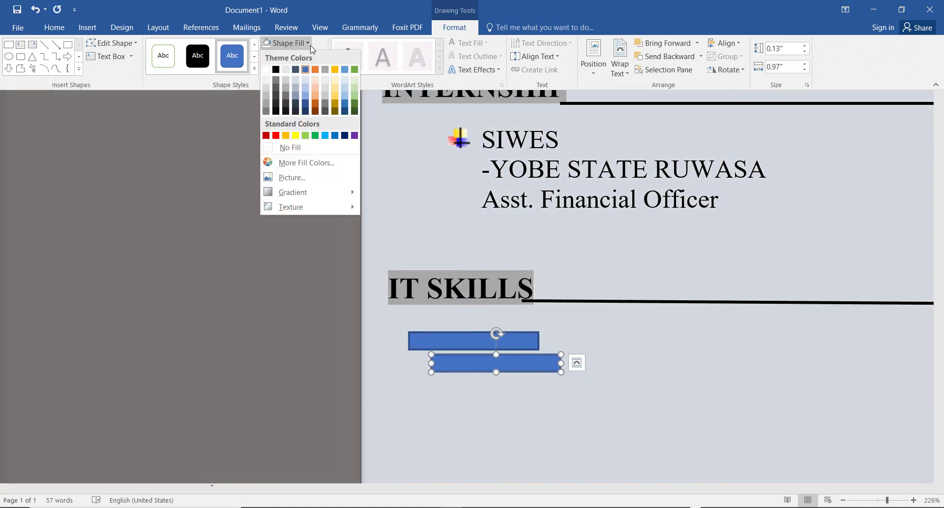
pyautogui.click(289, 145)
pyautogui.click(533, 340)
pyautogui.moveTo(539, 341)
pyautogui.mouseDown()
pyautogui.moveTo(507, 340)
pyautogui.moveTo(619, 354)
pyautogui.mouseUp()
pyautogui.moveTo(491, 364); pyautogui.dragTo(595, 352)
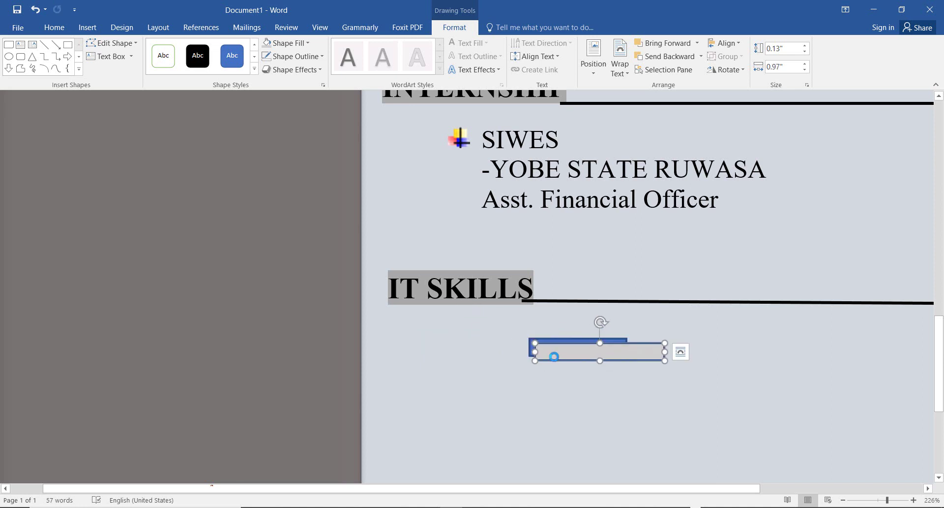
# - Align the shorter bar on the track and fill it blue
pyautogui.click(559, 339)
pyautogui.click(285, 43)
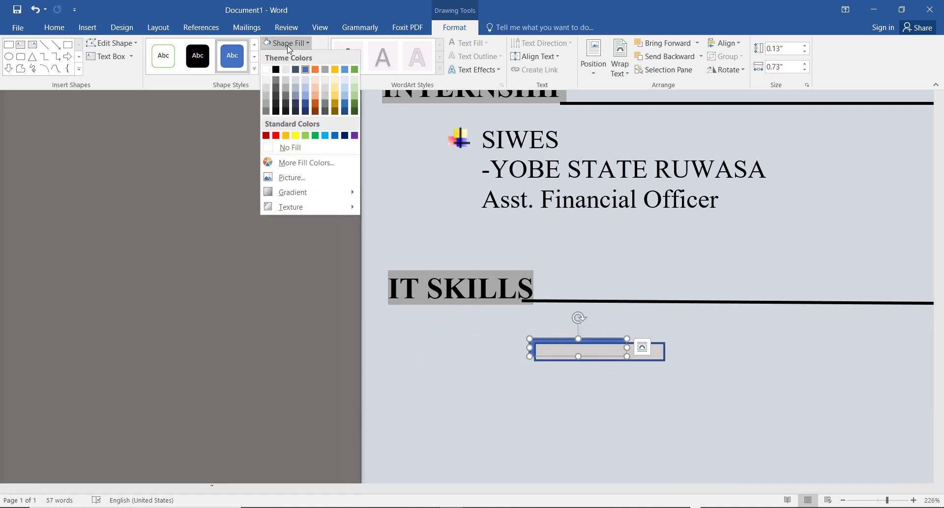
pyautogui.click(294, 147)
pyautogui.moveTo(654, 354)
pyautogui.mouseDown()
pyautogui.moveTo(653, 334)
pyautogui.moveTo(675, 351)
pyautogui.mouseUp()
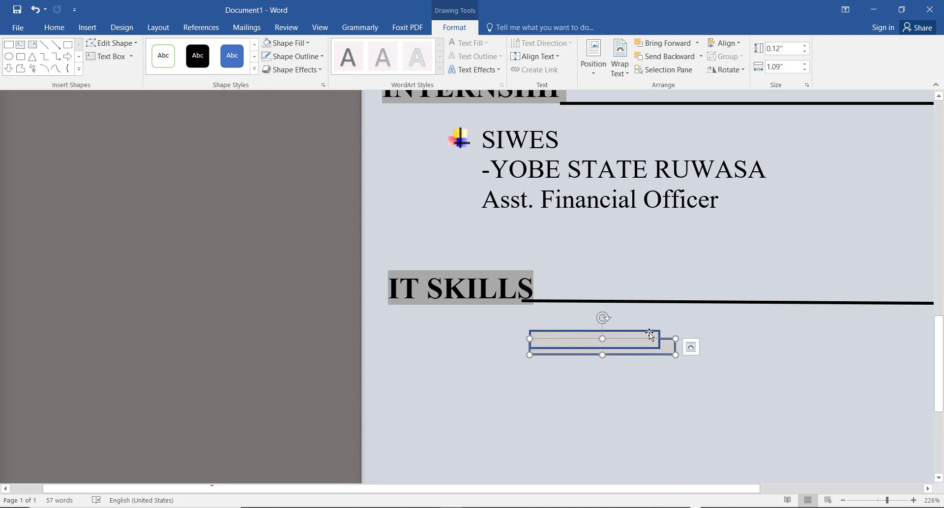
pyautogui.moveTo(653, 346); pyautogui.dragTo(643, 354)
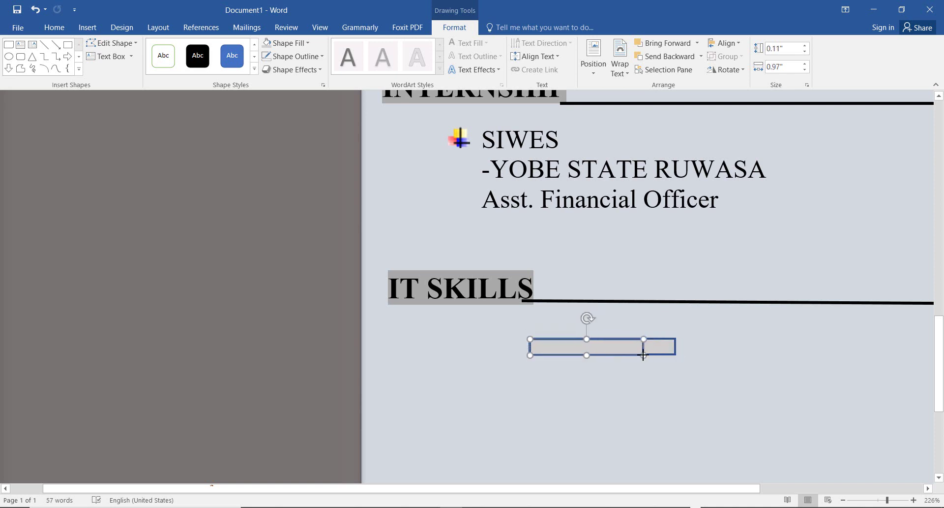
pyautogui.click(286, 43)
pyautogui.click(308, 121)
pyautogui.click(689, 364)
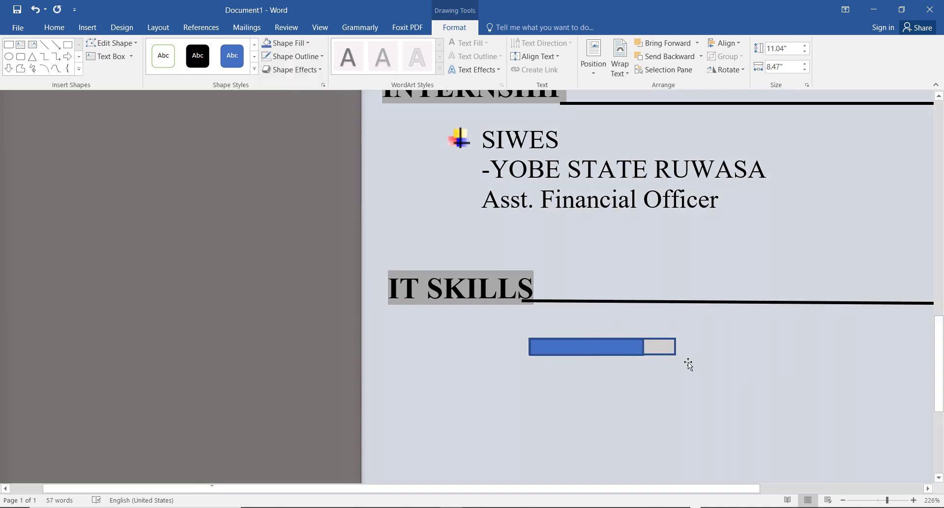
# - Fill the longer track rectangle dark grey and nudge the blue bar flush with it
pyautogui.click(633, 347)
pyautogui.click(304, 56)
pyautogui.click(304, 57)
pyautogui.click(304, 56)
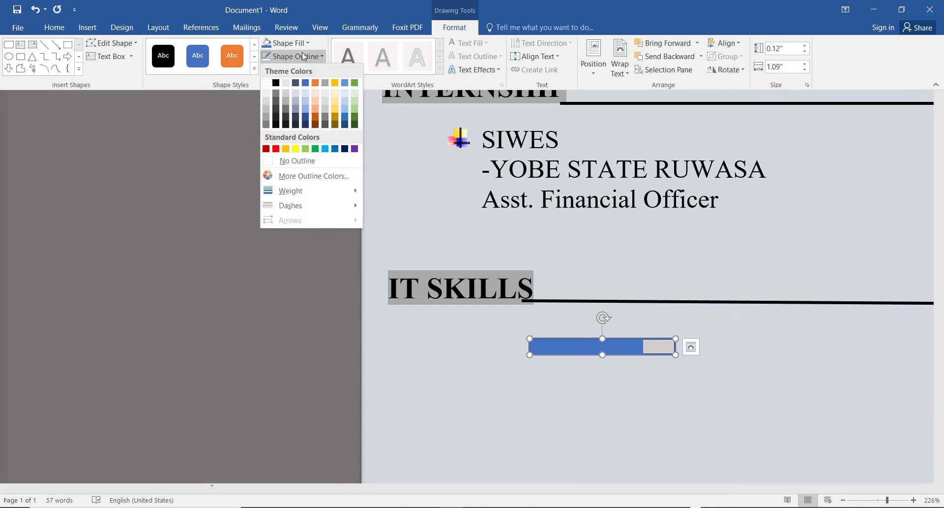
pyautogui.click(805, 432)
pyautogui.click(658, 348)
pyautogui.click(287, 43)
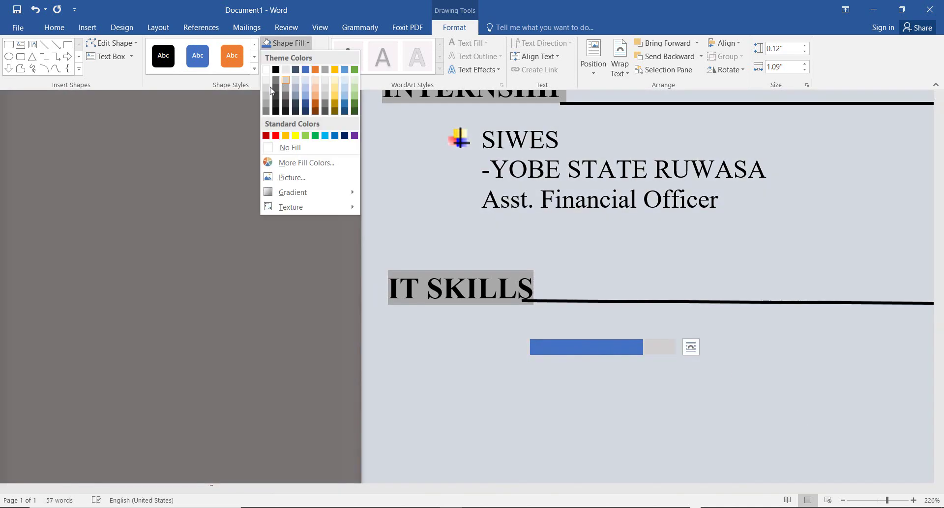
pyautogui.click(276, 89)
pyautogui.click(704, 416)
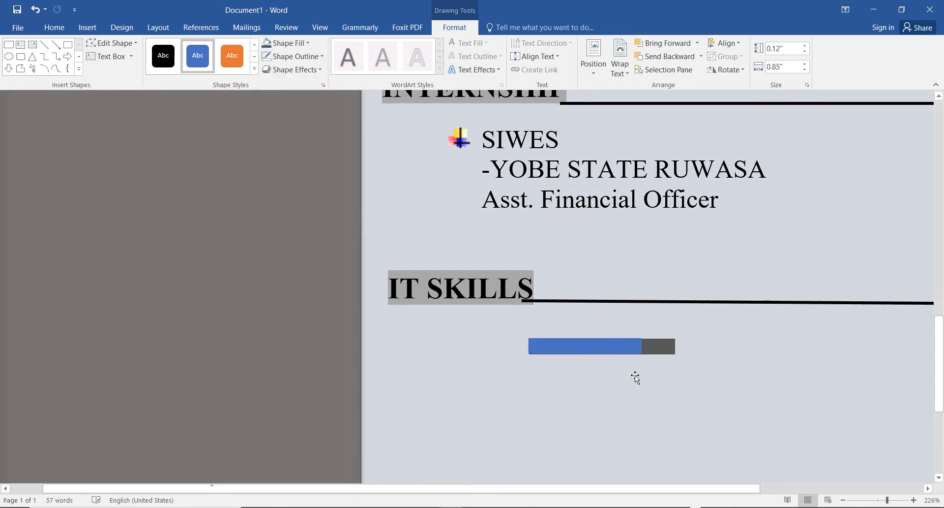
pyautogui.moveTo(629, 346); pyautogui.dragTo(629, 346)
pyautogui.click(605, 381)
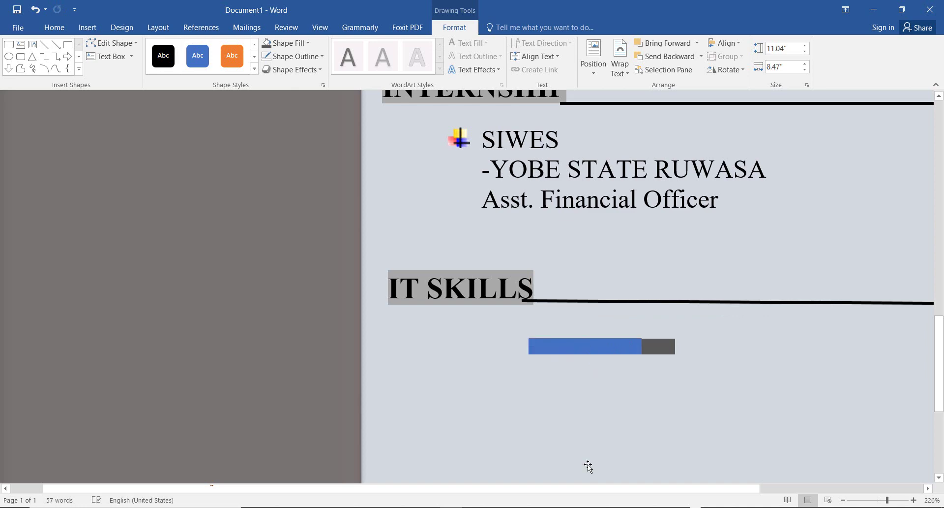
pyautogui.click(88, 27)
pyautogui.click(664, 64)
# - Add an outline-free, unfilled text box reading AutoCAD just left of the skill bar
pyautogui.click(678, 333)
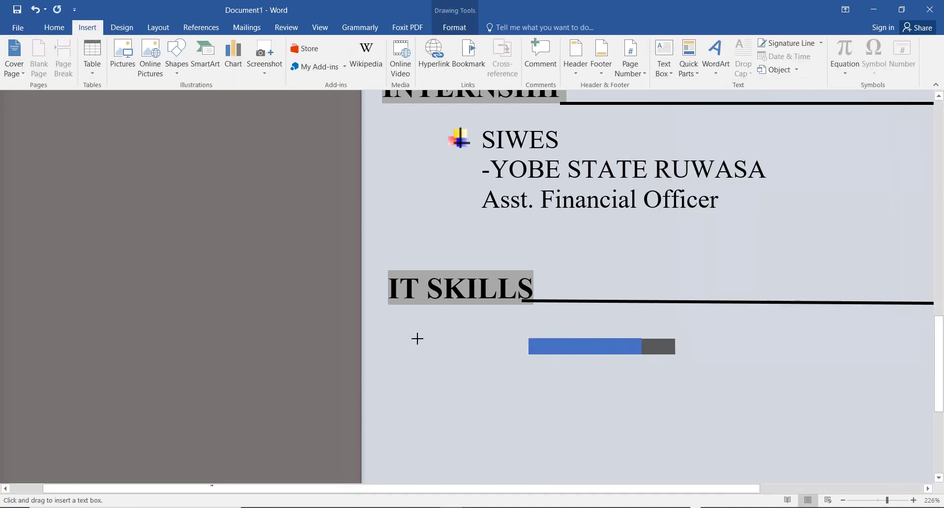
pyautogui.moveTo(385, 334)
pyautogui.mouseDown()
pyautogui.moveTo(511, 366)
pyautogui.moveTo(519, 357)
pyautogui.mouseUp()
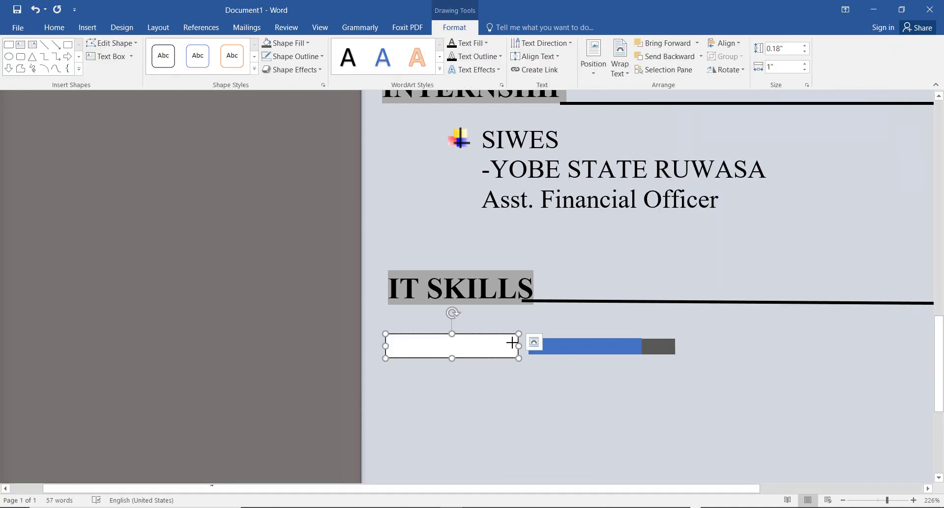
pyautogui.moveTo(455, 358); pyautogui.dragTo(457, 379)
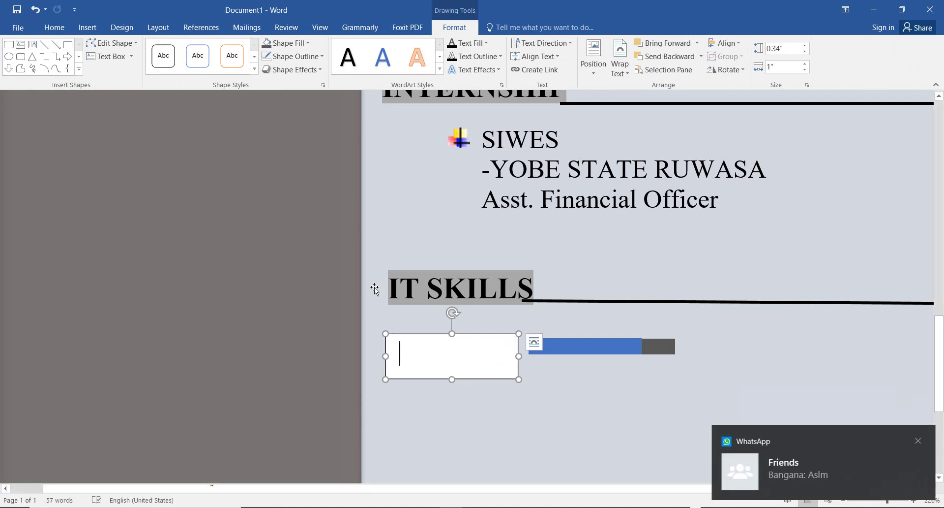
pyautogui.click(292, 56)
pyautogui.click(295, 160)
pyautogui.click(287, 43)
pyautogui.click(489, 348)
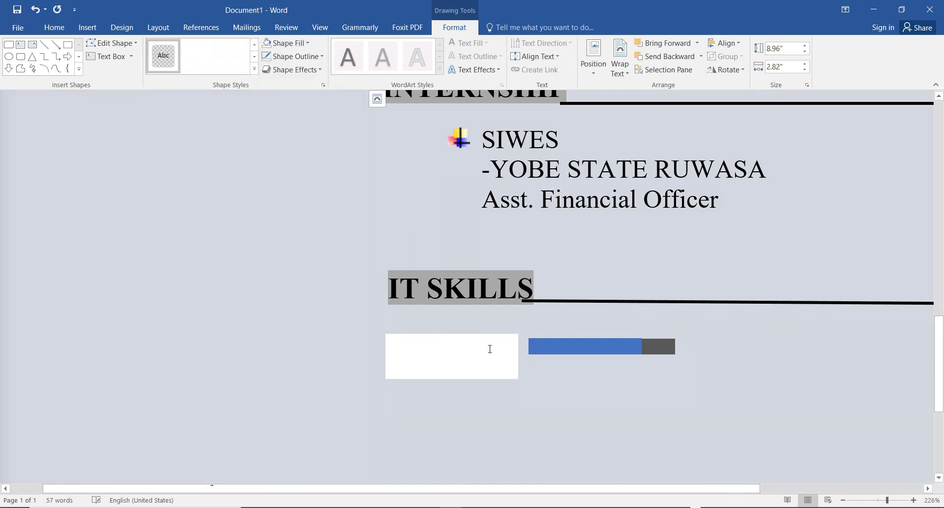
pyautogui.click(486, 367)
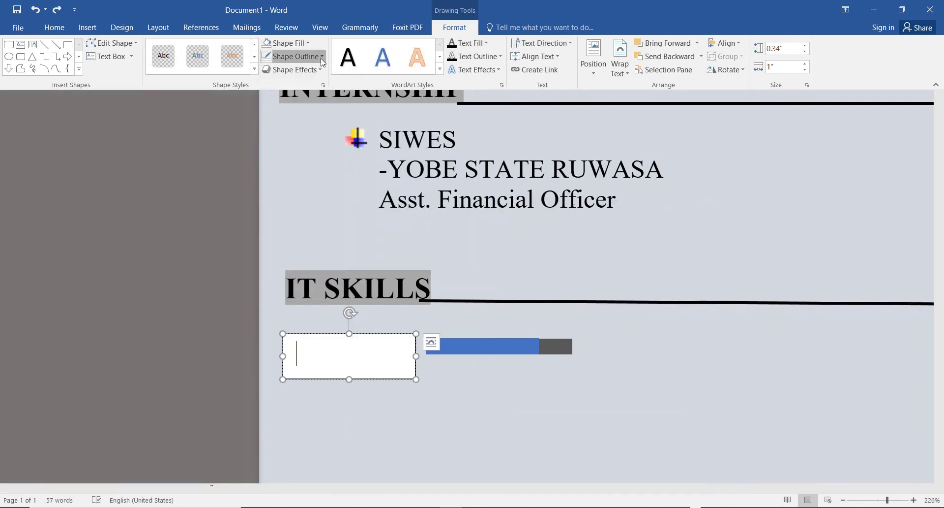
pyautogui.write('AutoCAD')
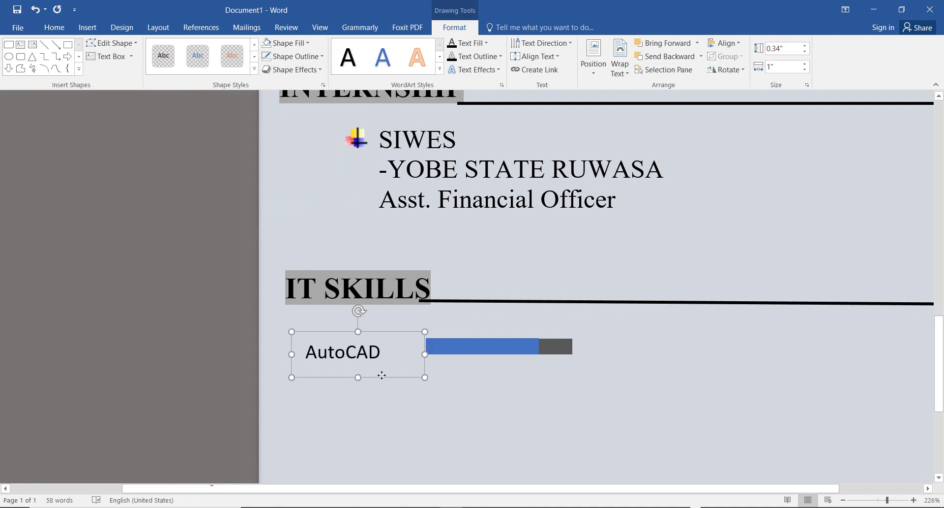
pyautogui.moveTo(416, 366); pyautogui.dragTo(447, 358)
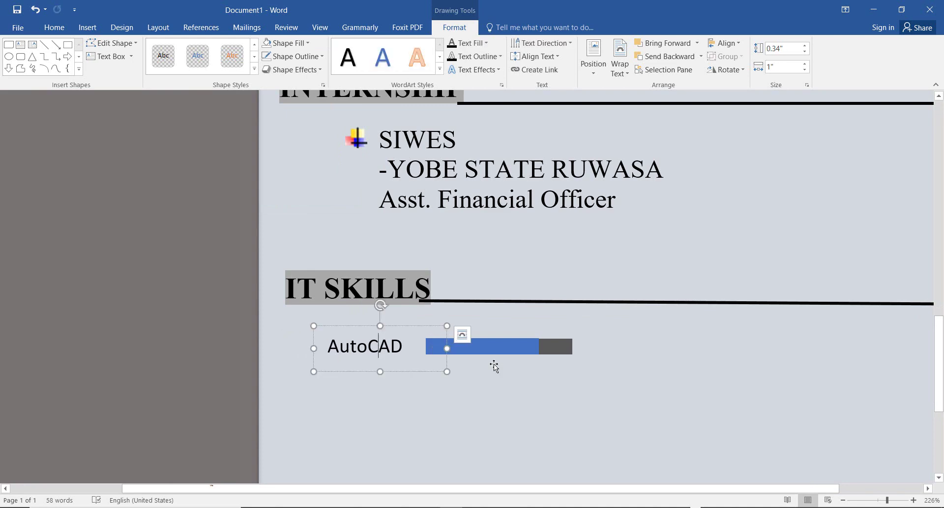
pyautogui.keyDown('shift'); pyautogui.click(522, 350); pyautogui.keyUp('shift')
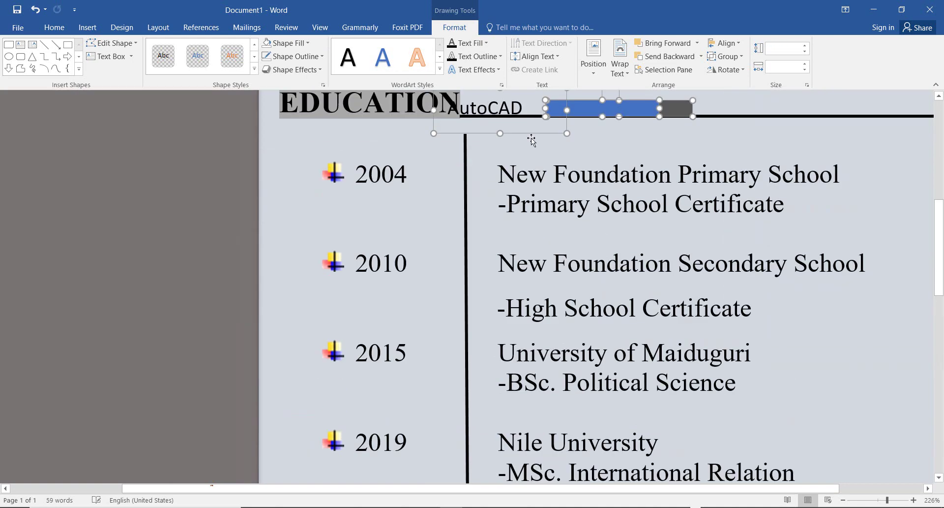
# - Place a copy of the AutoCAD label and bar to the right and relabel it Microsoft Office
pyautogui.moveTo(523, 350); pyautogui.dragTo(683, 106)
pyautogui.moveTo(583, 129); pyautogui.dragTo(751, 308)
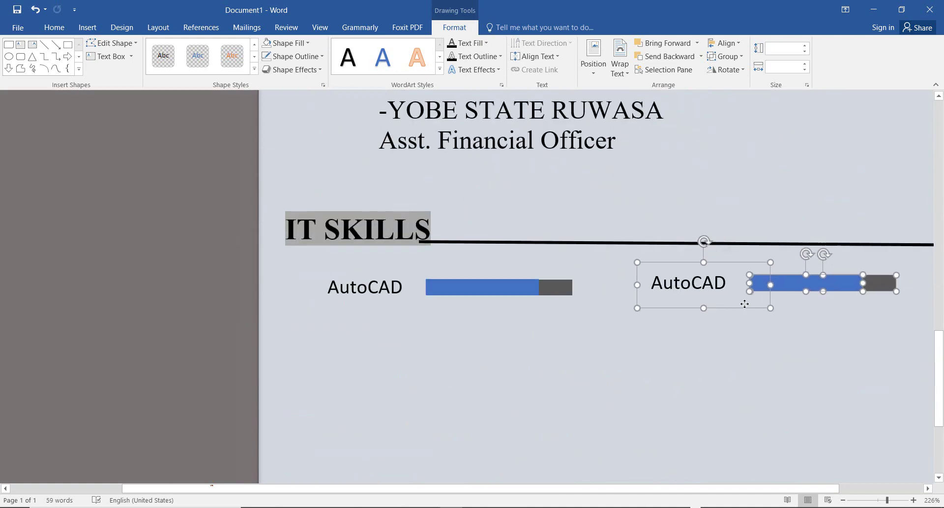
pyautogui.scroll(-1, 691, 236)
pyautogui.doubleClick(689, 218)
pyautogui.write('M')
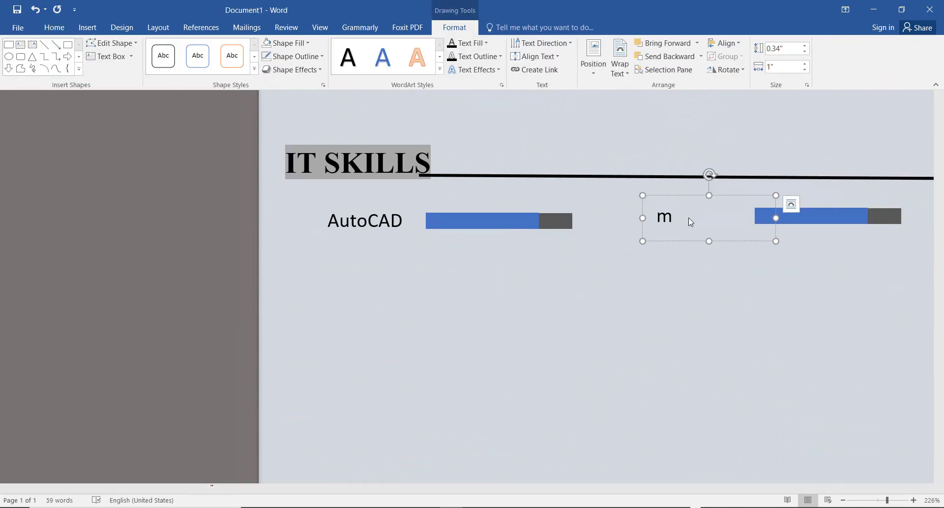
pyautogui.write('icrosoft ')
pyautogui.write('Office')
pyautogui.click(856, 221)
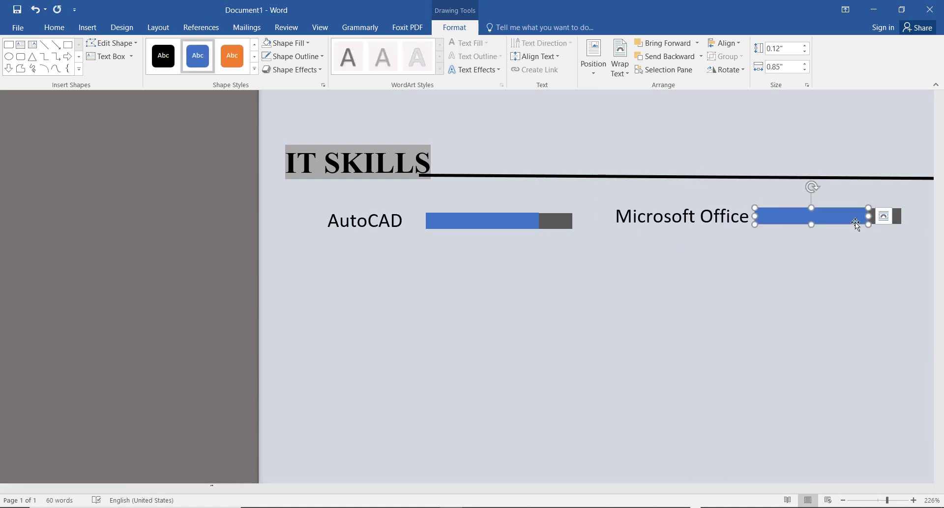
# - Paste copies of the AutoCAD skill row as a second row beneath AutoCAD and Microsoft Office
pyautogui.click(603, 253)
pyautogui.scroll(2, 585, 243)
pyautogui.click(566, 232)
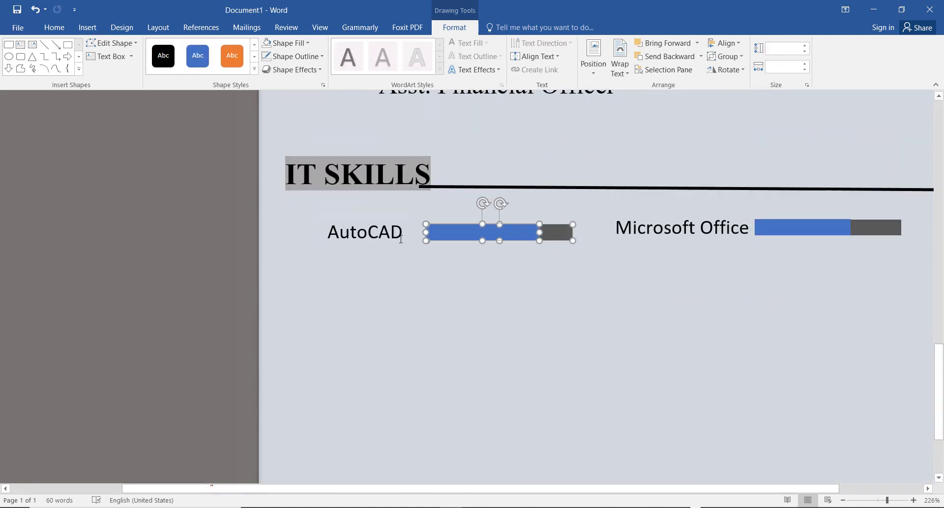
pyautogui.hotkey('ctrl', 'v')
pyautogui.hotkey('ctrl', 'v')
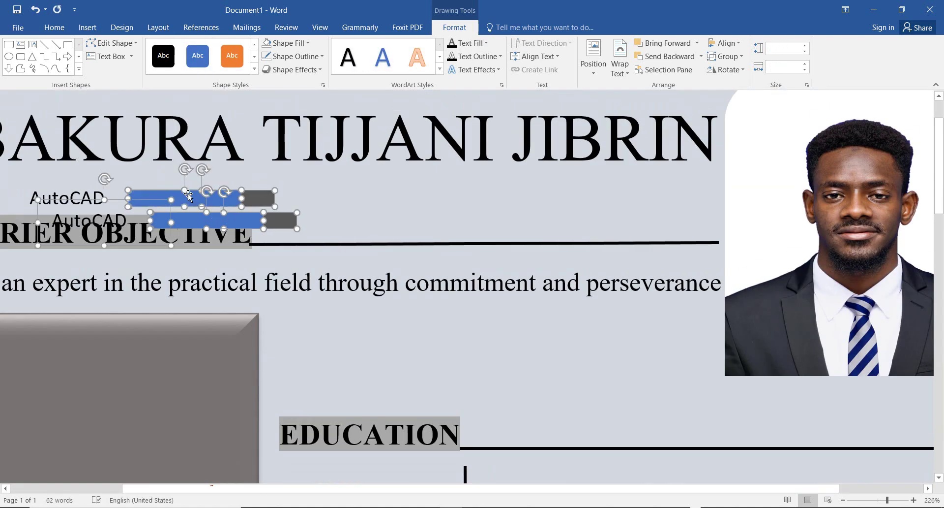
pyautogui.moveTo(188, 194)
pyautogui.mouseDown()
pyautogui.moveTo(511, 222)
pyautogui.moveTo(580, 268)
pyautogui.moveTo(503, 284)
pyautogui.mouseUp()
pyautogui.scroll(-2, 511, 295)
pyautogui.scroll(-3, 511, 246)
pyautogui.scroll(-4, 511, 236)
pyautogui.scroll(-3, 541, 246)
pyautogui.scroll(-2, 566, 261)
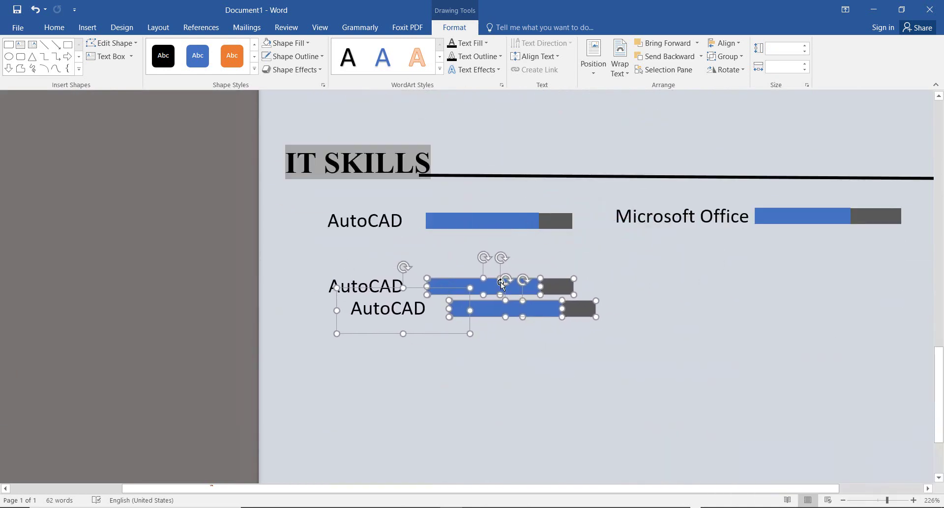
pyautogui.moveTo(502, 284); pyautogui.dragTo(728, 295)
# - Rename the copies ArchiCAD and Sketchup, shortening the ArchiCAD bar and lengthening the Sketchup bar
pyautogui.click(346, 287)
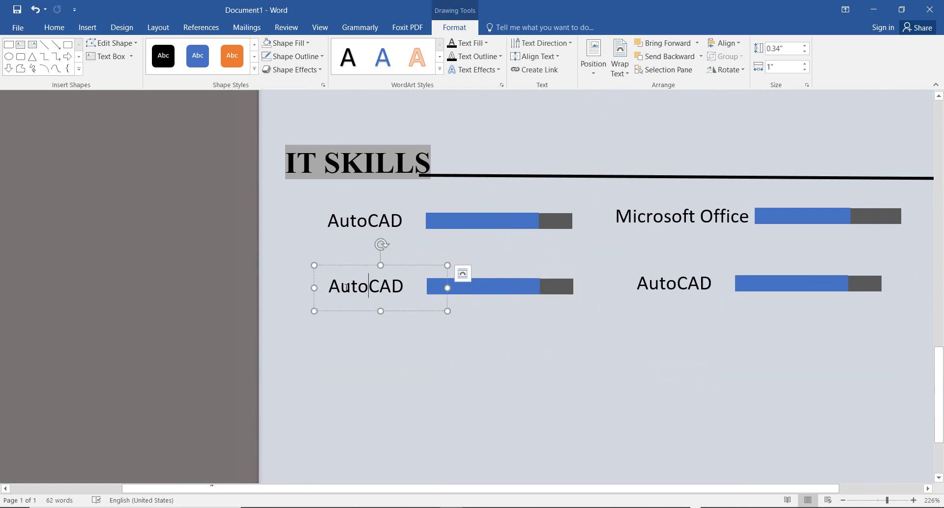
pyautogui.doubleClick(346, 287)
pyautogui.write('ArchiCAD')
pyautogui.click(540, 286)
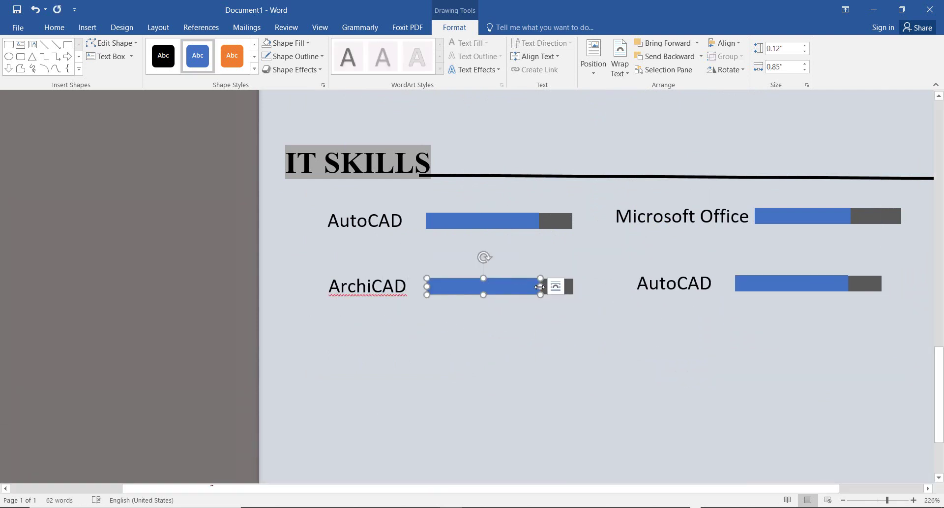
pyautogui.moveTo(540, 287); pyautogui.dragTo(526, 287)
pyautogui.doubleClick(689, 283)
pyautogui.write('sKE')
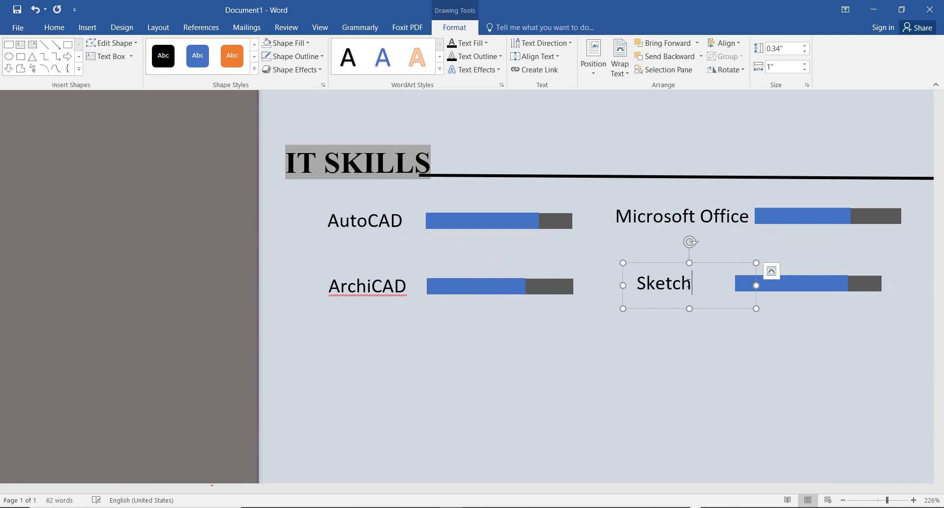
pyautogui.write('up')
pyautogui.click(849, 284)
pyautogui.moveTo(848, 283); pyautogui.dragTo(868, 284)
pyautogui.click(711, 320)
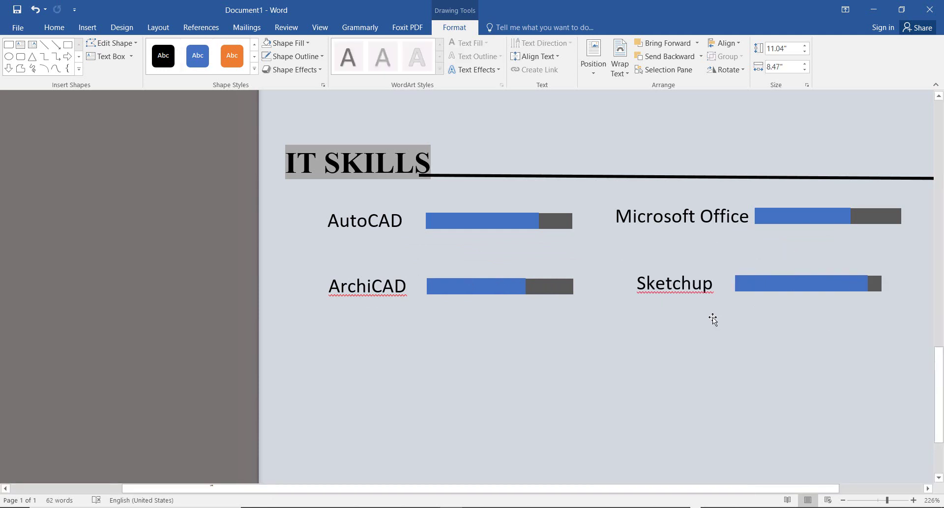
# - Select the IT SKILLS heading, four labels and bars, and copy the block below
pyautogui.click(809, 284)
pyautogui.keyDown('shift'); pyautogui.click(875, 283); pyautogui.keyUp('shift')
pyautogui.keyDown('shift'); pyautogui.click(797, 216); pyautogui.keyUp('shift')
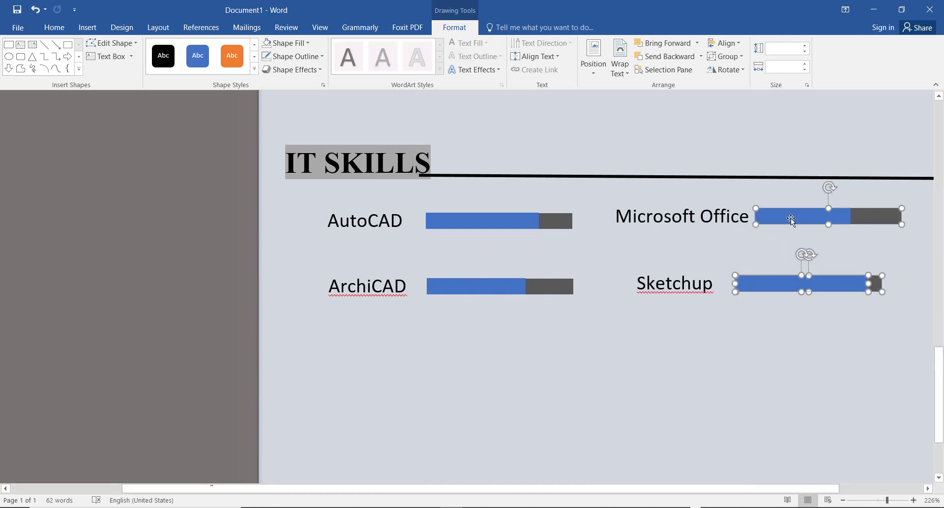
pyautogui.keyDown('shift'); pyautogui.click(491, 221); pyautogui.keyUp('shift')
pyautogui.keyDown('shift'); pyautogui.click(472, 286); pyautogui.keyUp('shift')
pyautogui.keyDown('shift'); pyautogui.click(389, 265); pyautogui.keyUp('shift')
pyautogui.keyDown('shift'); pyautogui.click(379, 244); pyautogui.keyUp('shift')
pyautogui.keyDown('shift'); pyautogui.click(688, 241); pyautogui.keyUp('shift')
pyautogui.keyDown('shift'); pyautogui.click(689, 262); pyautogui.keyUp('shift')
pyautogui.keyDown('shift'); pyautogui.click(412, 155); pyautogui.keyUp('shift')
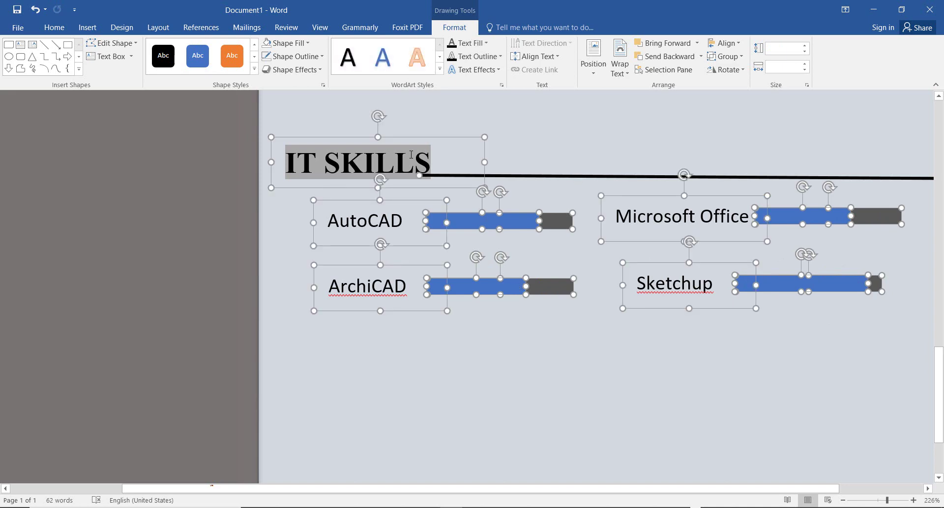
pyautogui.scroll(-10, 413, 156)
pyautogui.scroll(-6, 413, 156)
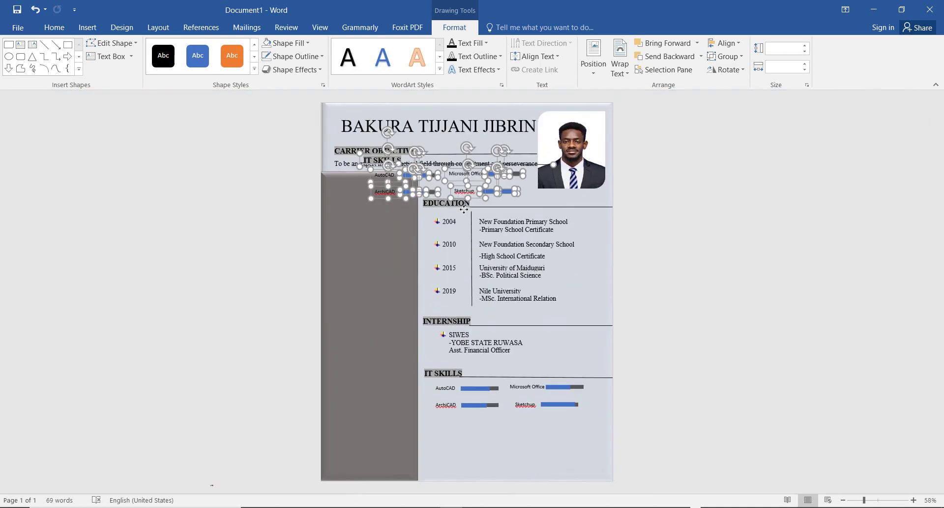
pyautogui.moveTo(462, 192); pyautogui.dragTo(519, 465)
pyautogui.scroll(10, 520, 465)
pyautogui.scroll(8, 520, 465)
pyautogui.scroll(4, 520, 465)
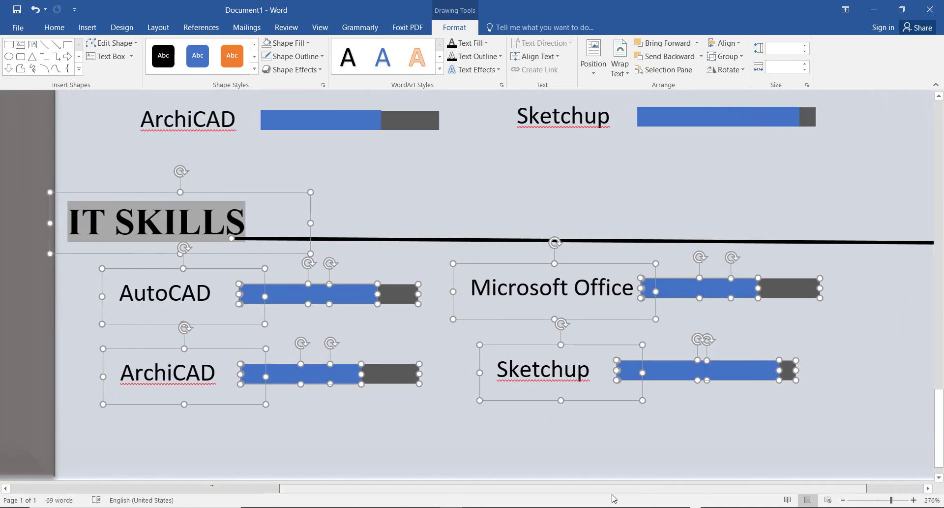
# - Retitle the copied heading LANGUAGE and shorten its underline to match
pyautogui.write('L')
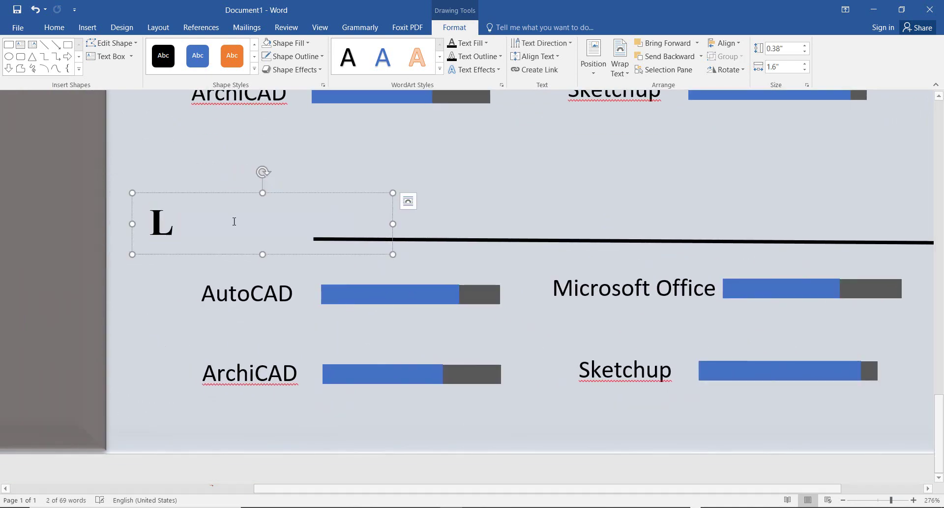
pyautogui.write('ANGUAGE')
pyautogui.click(54, 27)
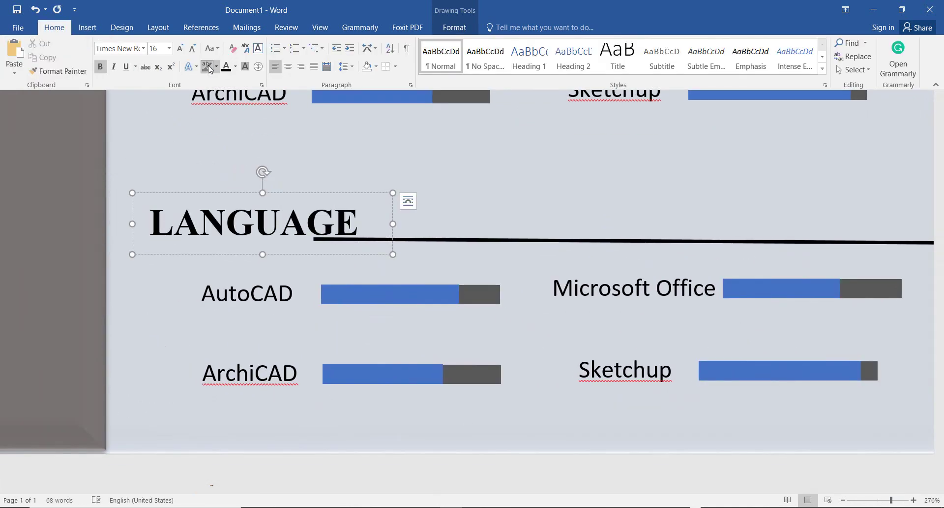
pyautogui.doubleClick(290, 216)
pyautogui.moveTo(321, 238); pyautogui.dragTo(354, 239)
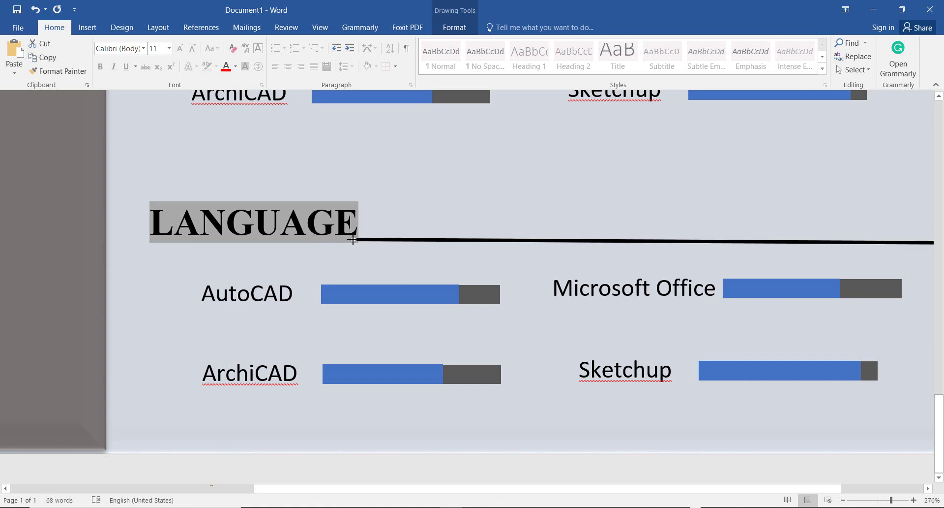
# - Relabel the first two skills English and Hausa, both with full-length bars
pyautogui.doubleClick(263, 301)
pyautogui.write('English')
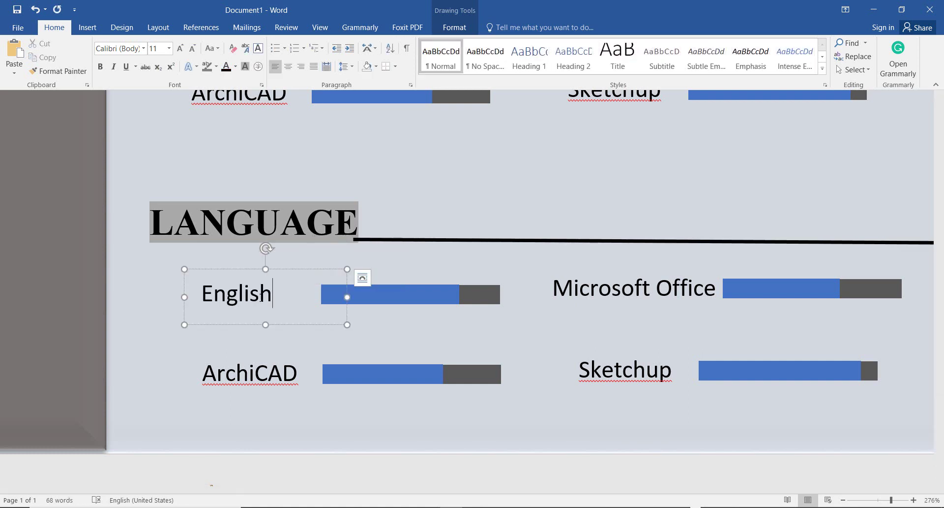
pyautogui.click(417, 301)
pyautogui.moveTo(460, 295); pyautogui.dragTo(498, 296)
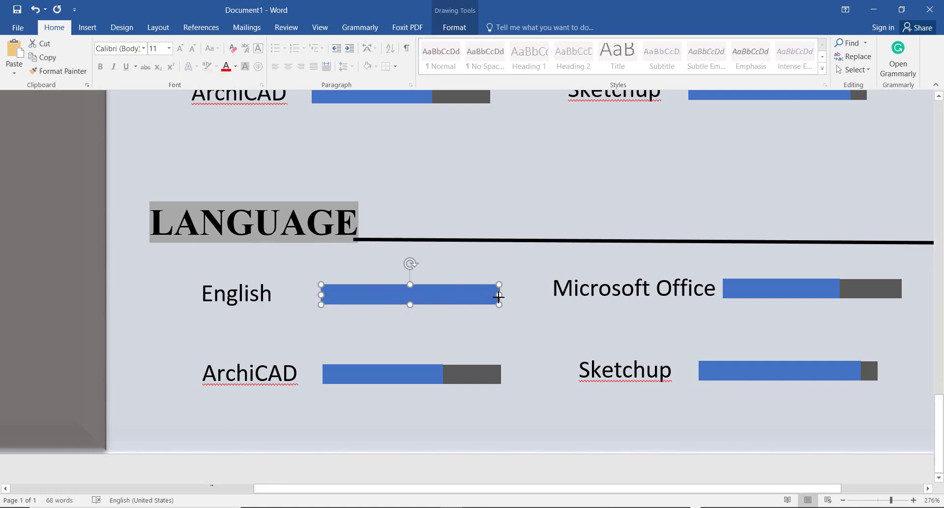
pyautogui.click(295, 374)
pyautogui.tripleClick(635, 288)
pyautogui.write('Hausa')
pyautogui.click(836, 290)
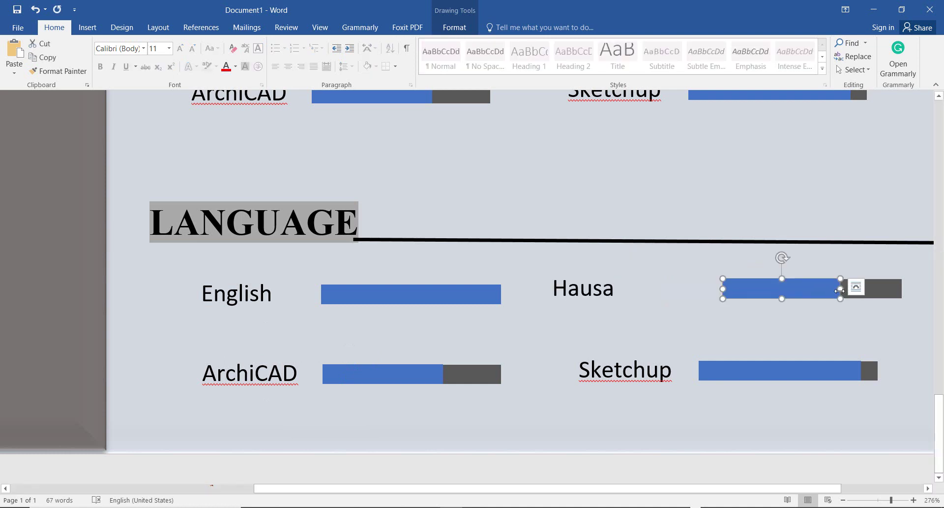
pyautogui.moveTo(839, 290); pyautogui.dragTo(902, 291)
# - Relabel the other two Chinese and Arabic, lengthening Chinese slightly and shrinking Arabic low
pyautogui.tripleClick(264, 377)
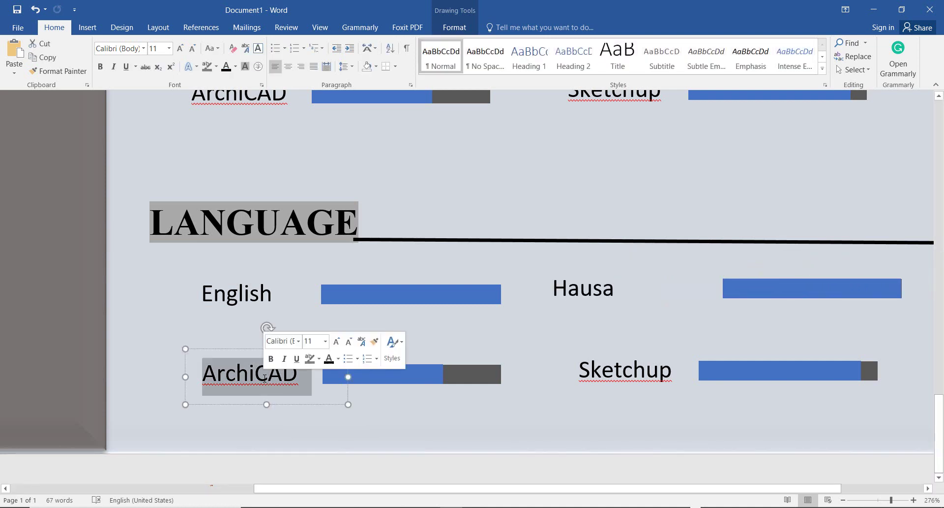
pyautogui.write('Chinese')
pyautogui.click(418, 374)
pyautogui.moveTo(443, 374); pyautogui.dragTo(462, 374)
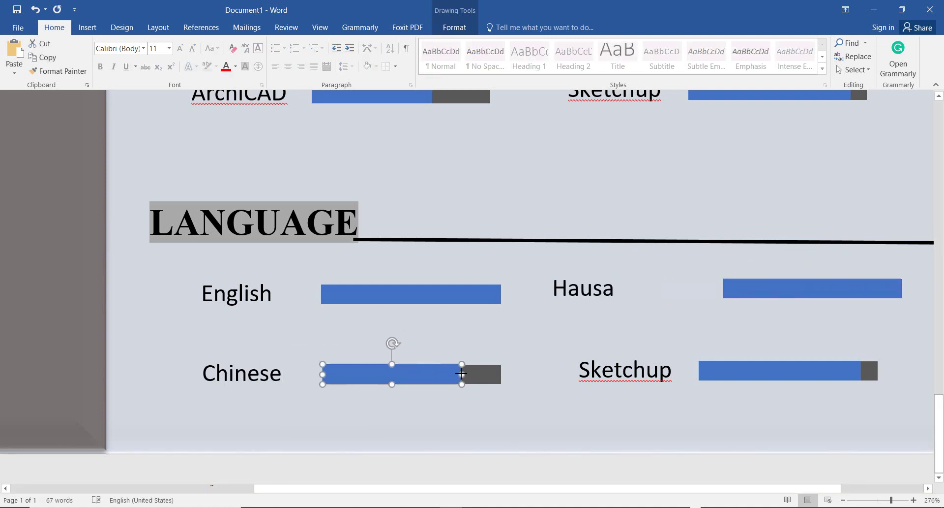
pyautogui.tripleClick(624, 370)
pyautogui.write('Arabic')
pyautogui.click(836, 371)
pyautogui.moveTo(862, 371); pyautogui.dragTo(742, 371)
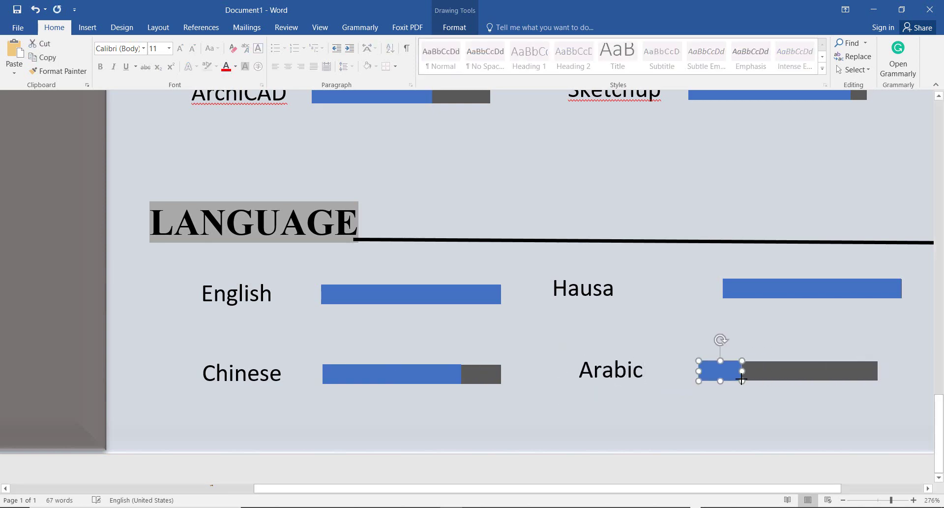
pyautogui.click(733, 411)
pyautogui.scroll(3, 855, 409)
# - Move the INTERNSHIP heading and SIWES details boxes into the grey sidebar and resize them
pyautogui.scroll(-1, 475, 164)
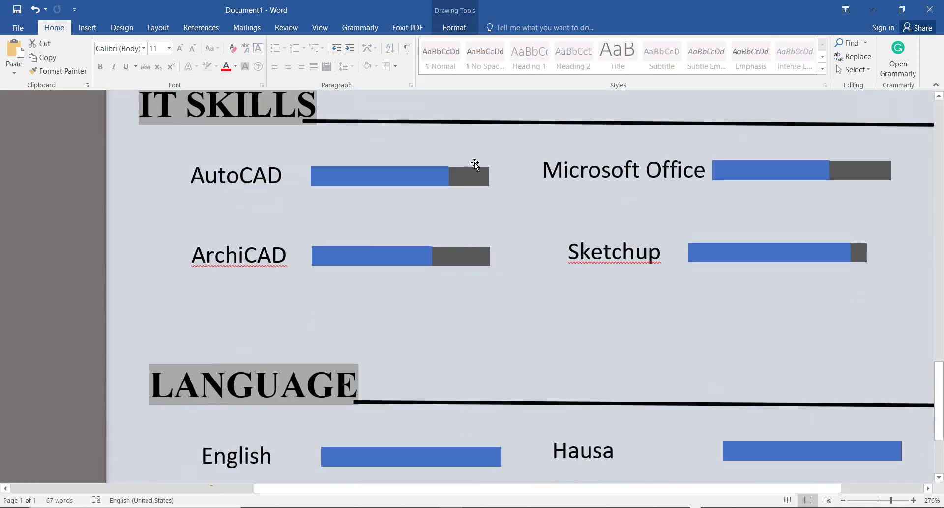
pyautogui.click(512, 124)
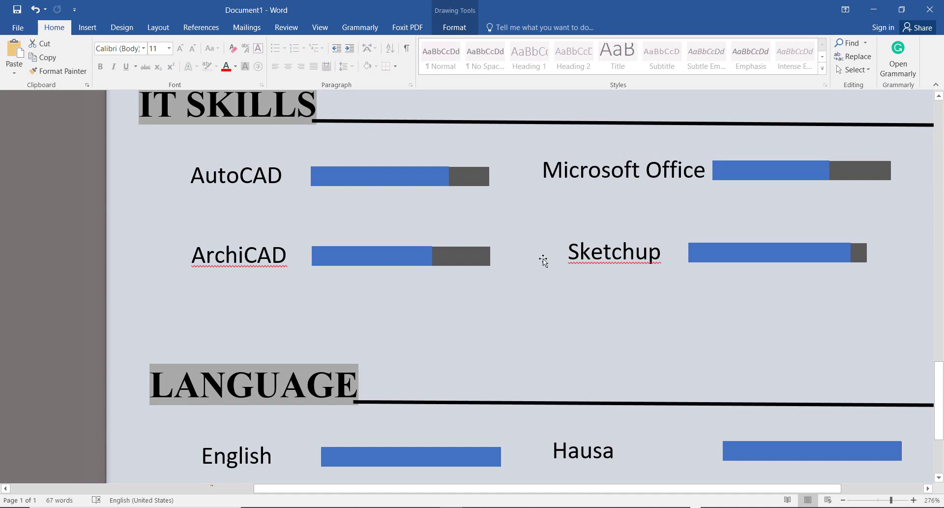
pyautogui.scroll(-3, 428, 340)
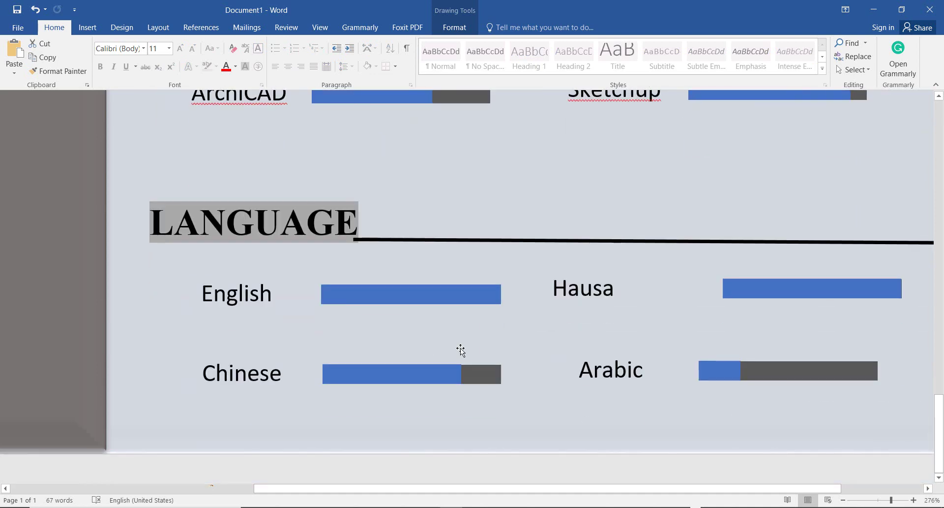
pyautogui.scroll(6, 459, 350)
pyautogui.hscroll(-5, 140, 351)
pyautogui.scroll(5, 141, 350)
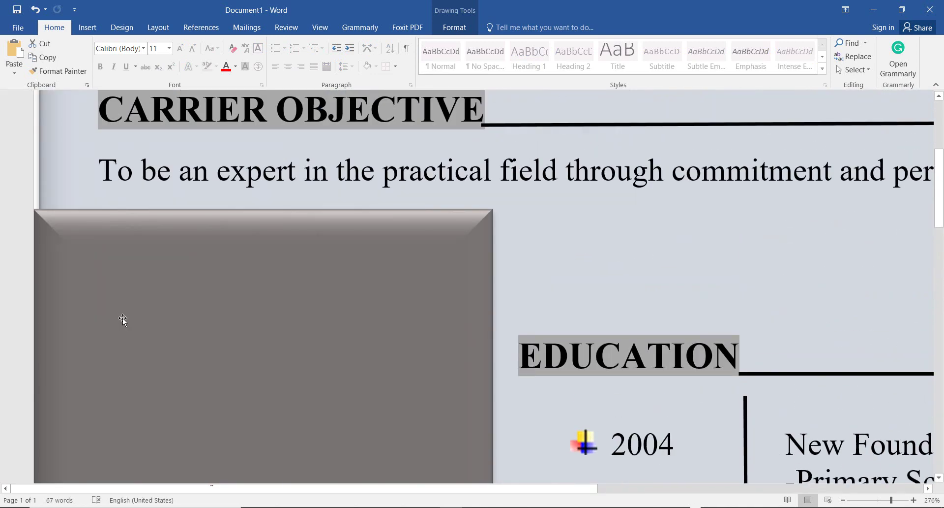
pyautogui.keyDown('ctrl'); pyautogui.scroll(-5, 488, 268); pyautogui.keyUp('ctrl')
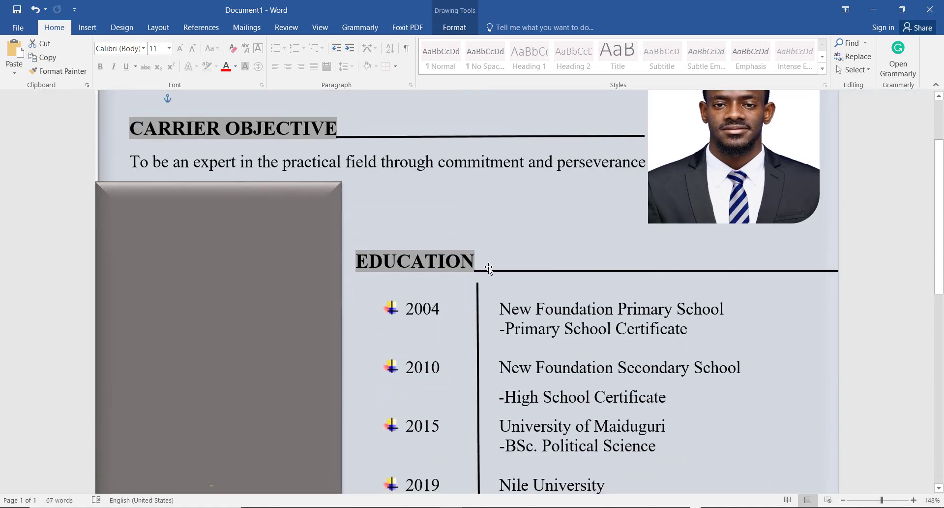
pyautogui.scroll(-6, 358, 214)
pyautogui.scroll(1, 432, 236)
pyautogui.click(446, 276)
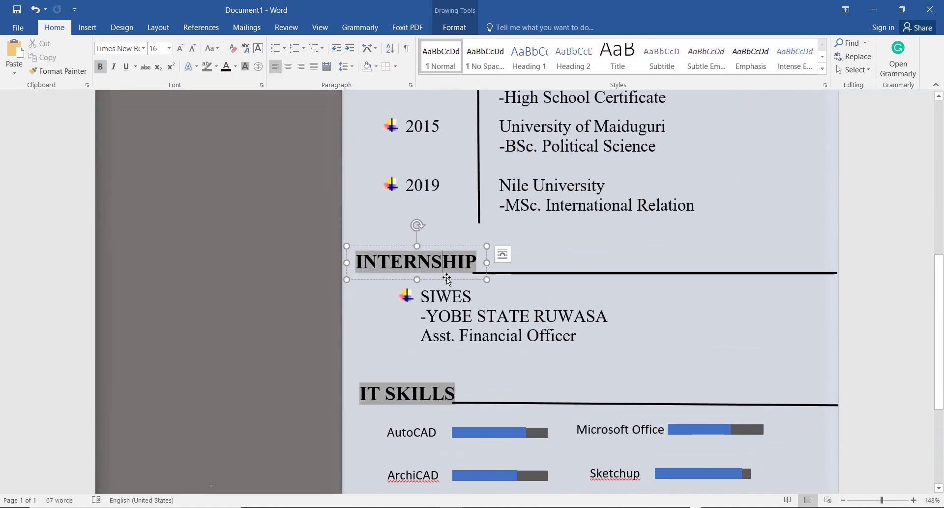
pyautogui.keyDown('shift'); pyautogui.click(450, 294); pyautogui.keyUp('shift')
pyautogui.moveTo(450, 294); pyautogui.dragTo(221, 230)
pyautogui.moveTo(681, 250); pyautogui.dragTo(310, 272)
# - Clear the internship details and old heading text from the sidebar boxes
pyautogui.moveTo(234, 344); pyautogui.dragTo(192, 290)
pyautogui.press('BackSpace')
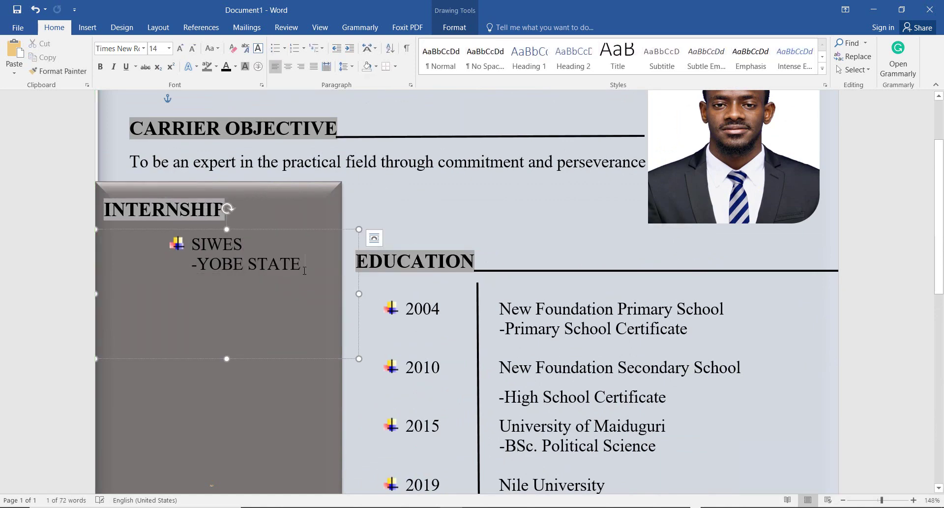
pyautogui.press('BackSpace')
pyautogui.moveTo(312, 273)
pyautogui.mouseDown()
pyautogui.moveTo(266, 232)
pyautogui.moveTo(183, 225)
pyautogui.mouseUp()
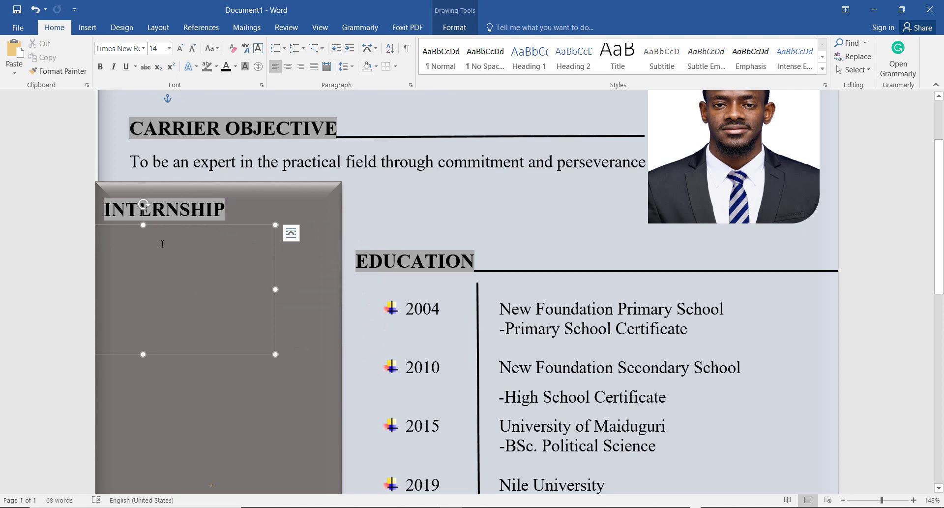
pyautogui.click(186, 205)
pyautogui.moveTo(225, 209); pyautogui.dragTo(112, 210)
pyautogui.press('BackSpace')
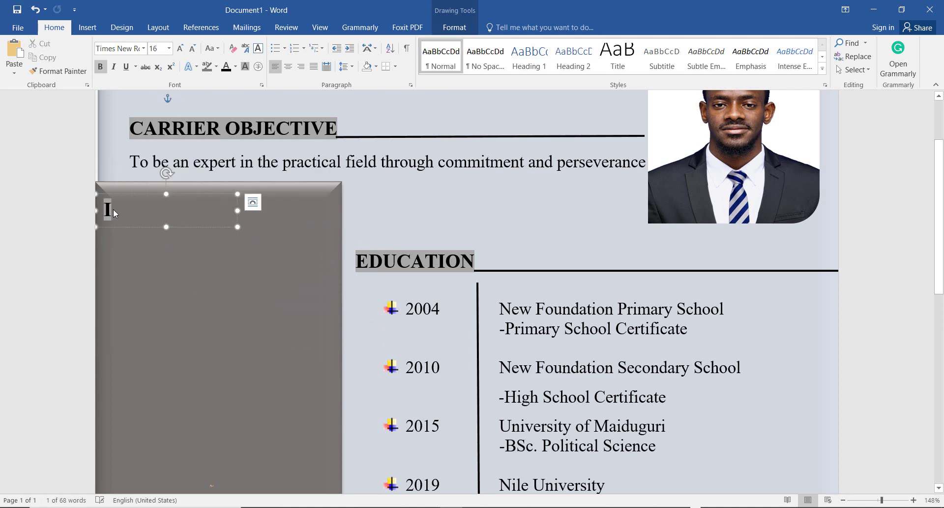
pyautogui.press('BackSpace')
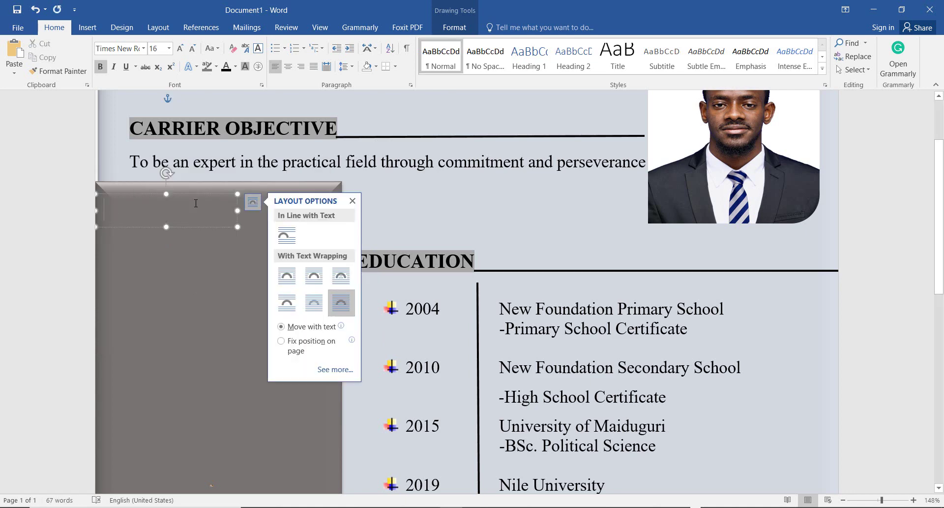
pyautogui.write('E')
pyautogui.press('BackSpace')
pyautogui.write('Personal Info')
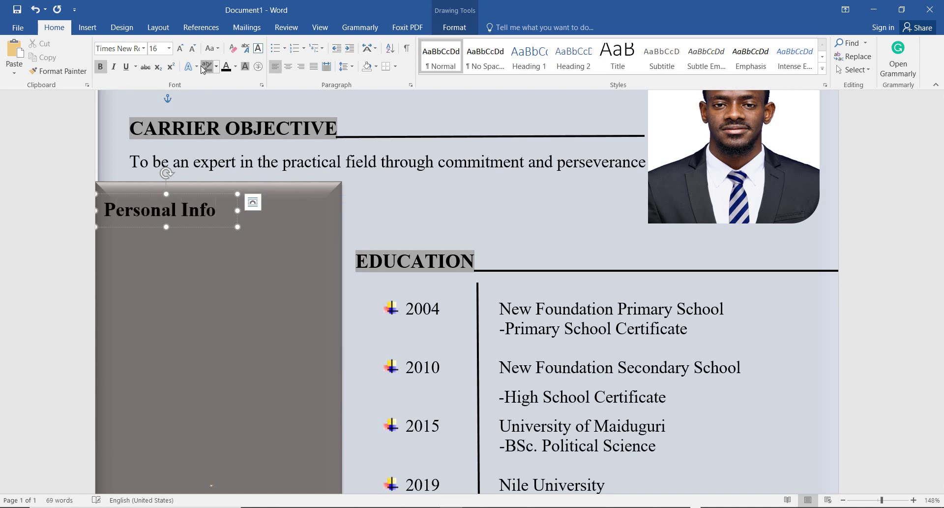
# - Make the Personal Info heading text white
pyautogui.moveTo(104, 210); pyautogui.dragTo(225, 211)
pyautogui.click(235, 67)
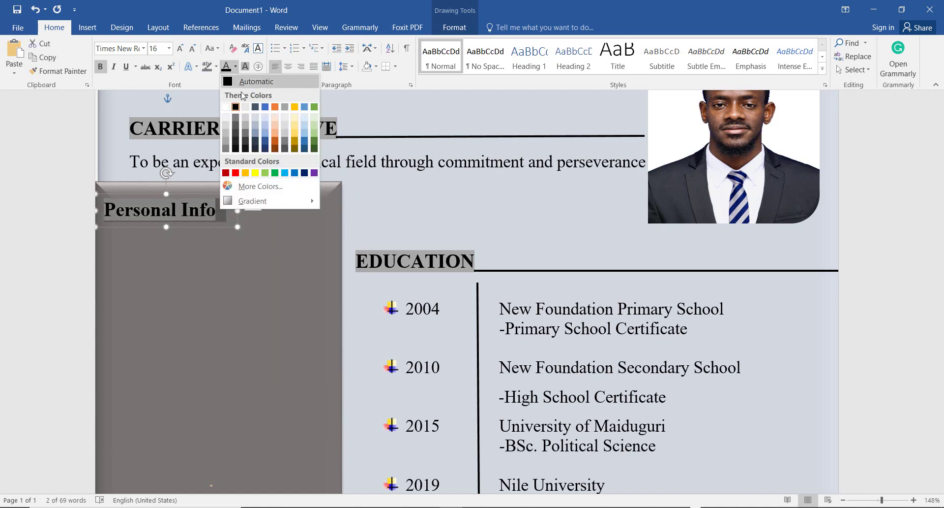
pyautogui.click(225, 107)
pyautogui.click(88, 27)
pyautogui.click(176, 64)
# - Draw a line beside Personal Info styled Intense Line - Dark 1
pyautogui.click(173, 118)
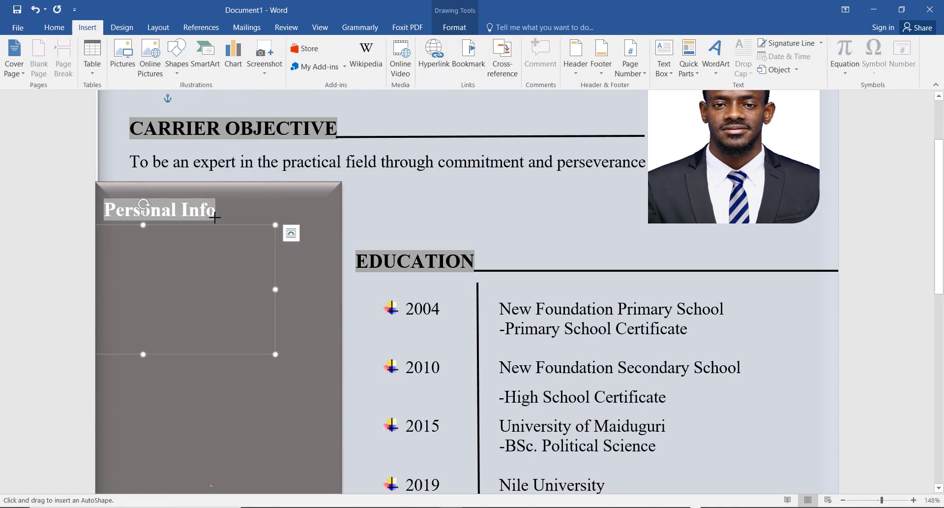
pyautogui.moveTo(215, 216); pyautogui.dragTo(274, 221)
pyautogui.moveTo(347, 217); pyautogui.dragTo(347, 217)
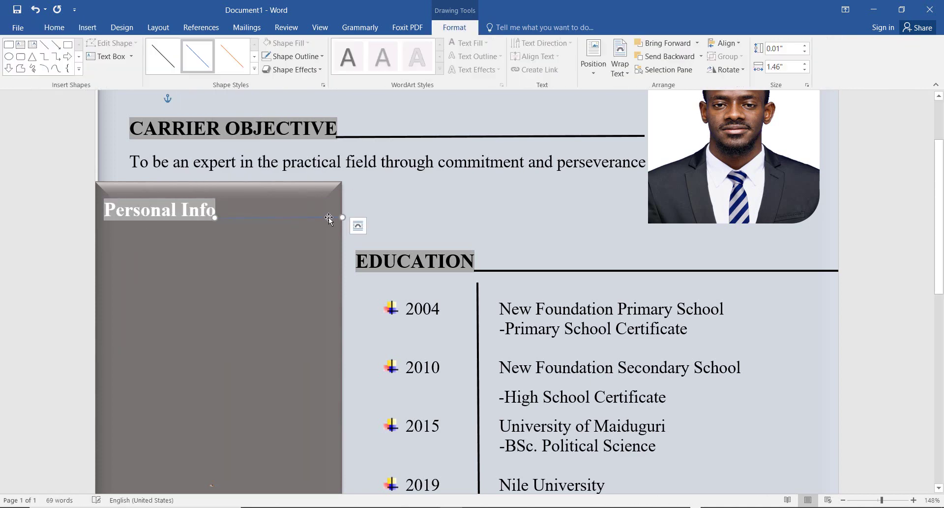
pyautogui.click(255, 72)
pyautogui.click(162, 153)
# - List gender, nationality, marital status, date of birth and state of origin below, fitting the box
pyautogui.click(151, 241)
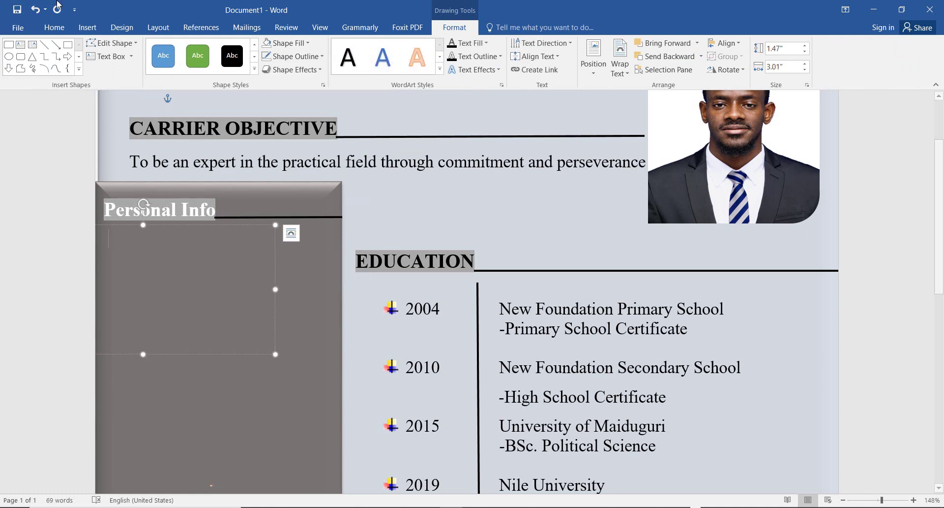
pyautogui.write('nality: Nigerian')
pyautogui.write('Marital Status: Sing')
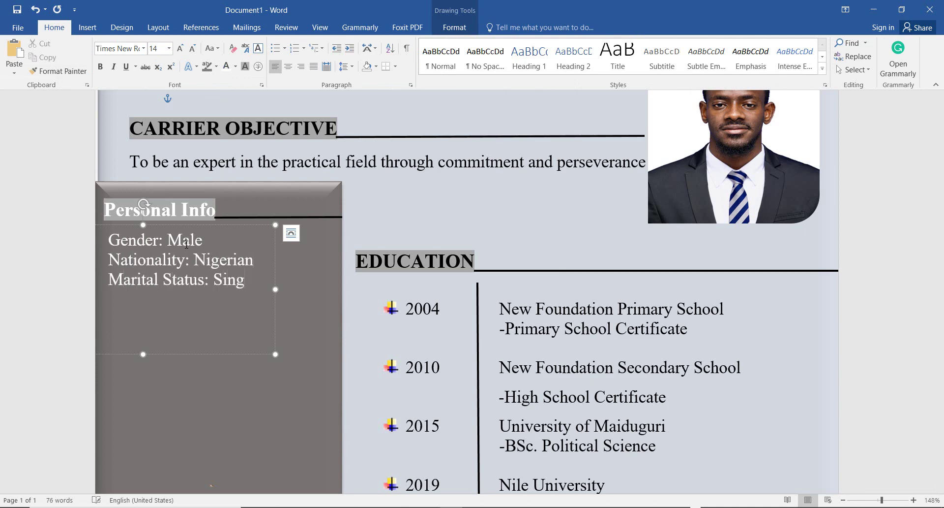
pyautogui.write('le')
pyautogui.press('Return')
pyautogui.write('Date of Birth: 12th Fe')
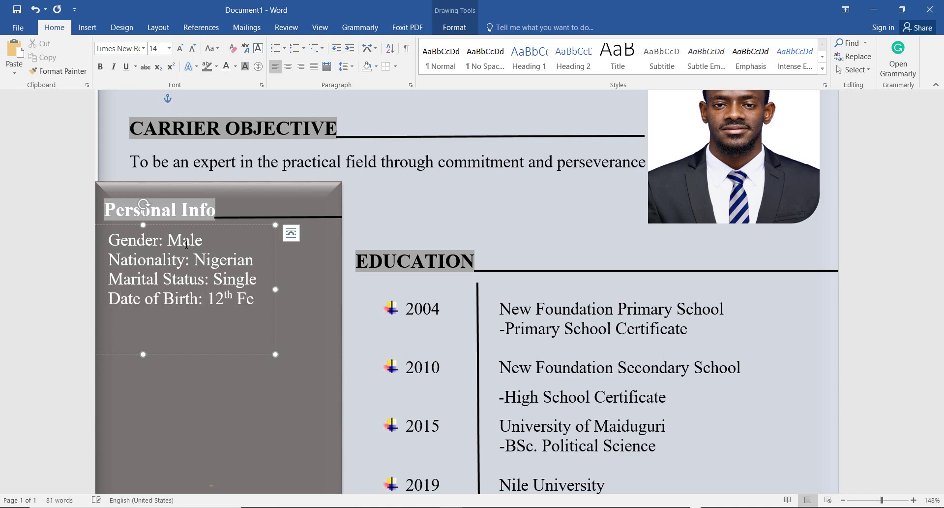
pyautogui.write('bruary')
pyautogui.moveTo(276, 289); pyautogui.dragTo(322, 289)
pyautogui.press('Return')
pyautogui.write('State of Origin:')
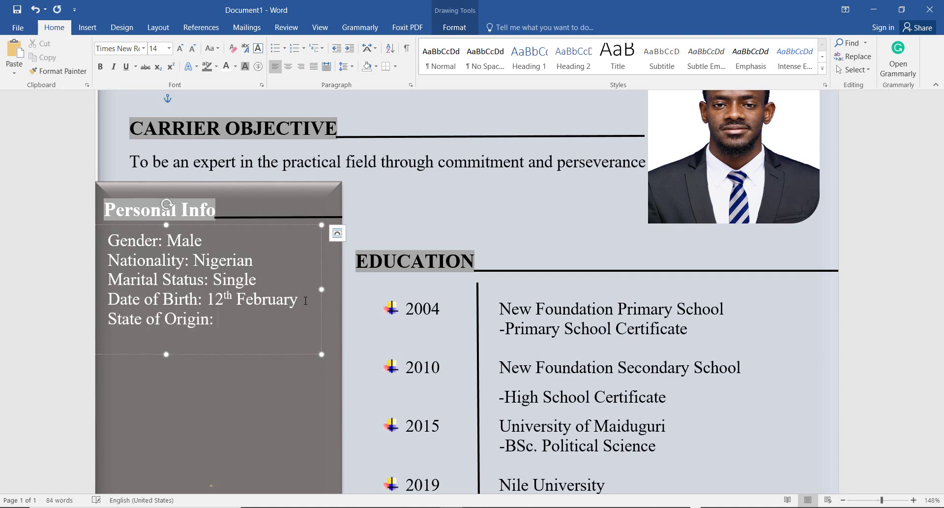
pyautogui.write(' State')
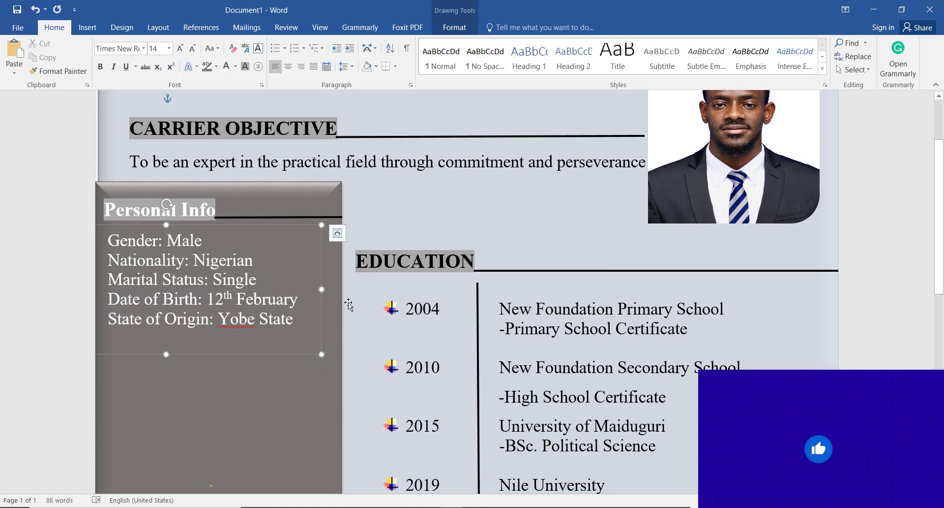
pyautogui.moveTo(166, 354); pyautogui.dragTo(169, 323)
# - Duplicate the Personal Info heading, rule and details box further down the sidebar
pyautogui.click(287, 219)
pyautogui.keyDown('shift'); pyautogui.click(221, 276); pyautogui.keyUp('shift')
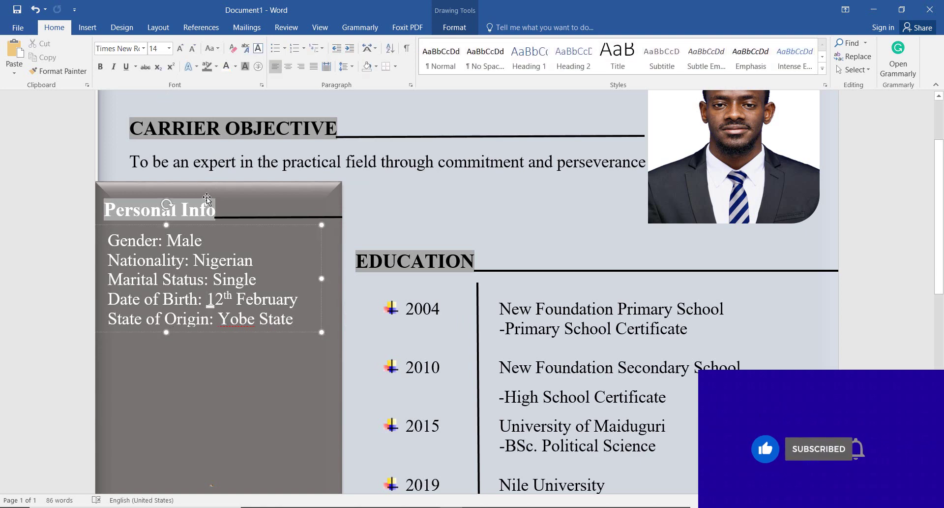
pyautogui.keyDown('shift'); pyautogui.click(226, 209); pyautogui.keyUp('shift')
pyautogui.moveTo(286, 218)
pyautogui.keyDown('ctrl'); pyautogui.mouseDown()
pyautogui.moveTo(205, 315)
pyautogui.moveTo(197, 311)
pyautogui.mouseUp(); pyautogui.keyUp('ctrl')
# - Rename the copied heading Attributes and extend its rule left to meet it
pyautogui.doubleClick(201, 190)
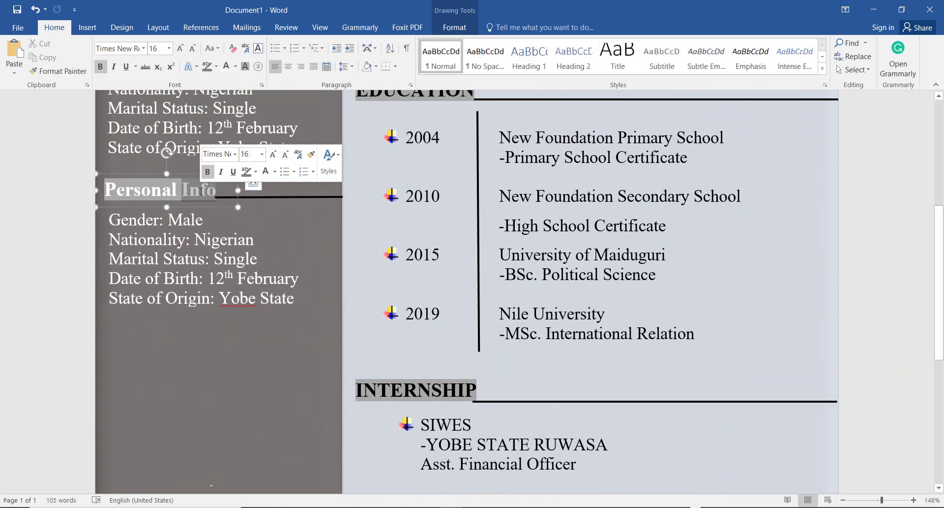
pyautogui.press('BackSpace')
pyautogui.click(201, 190)
pyautogui.press('BackSpace')
pyautogui.press('BackSpace')
pyautogui.press('BackSpace')
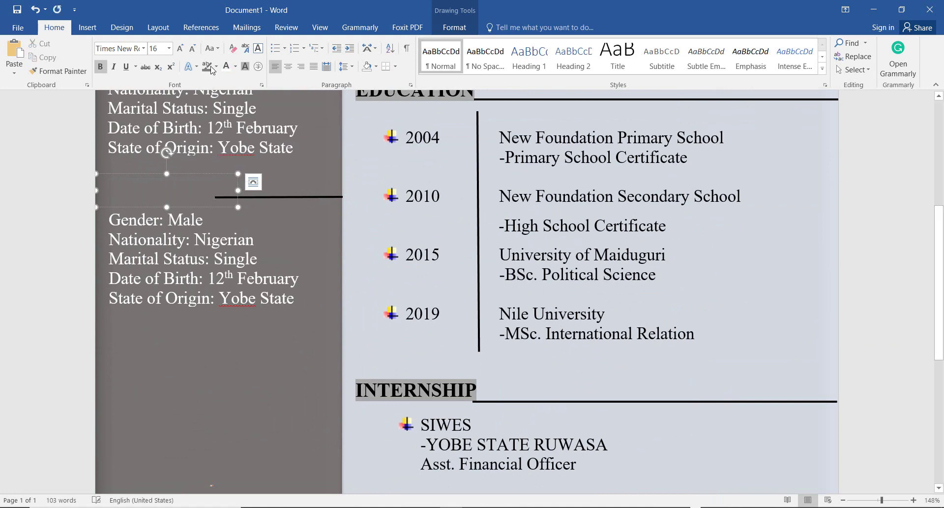
pyautogui.write('Attribut')
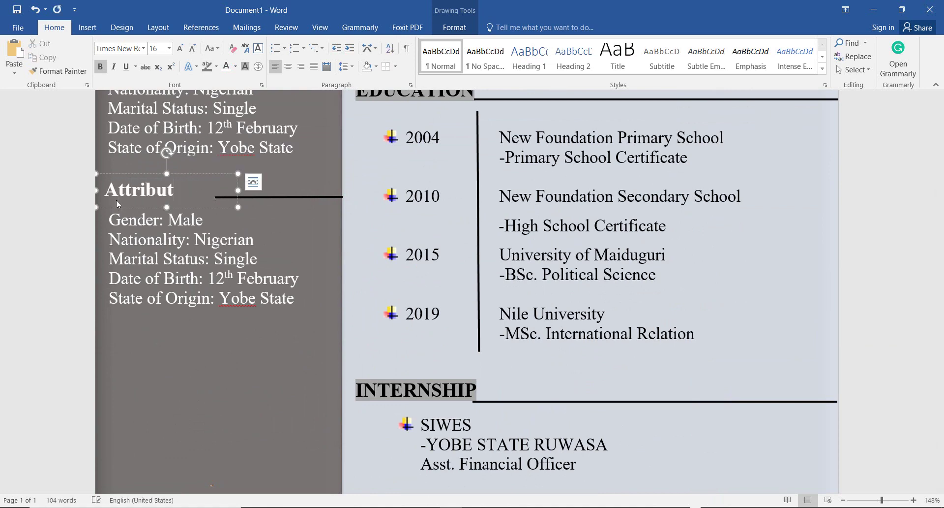
pyautogui.write('es')
pyautogui.doubleClick(148, 190)
pyautogui.click(257, 196)
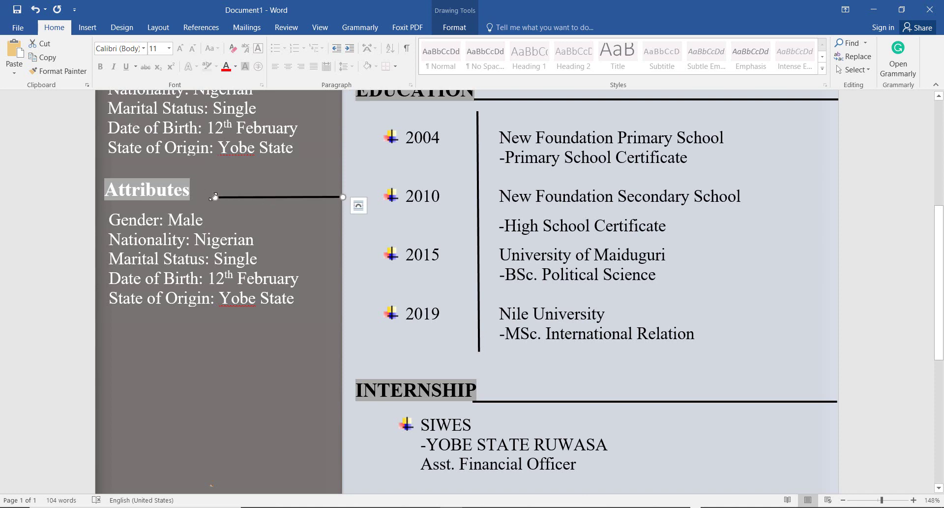
pyautogui.moveTo(215, 197); pyautogui.dragTo(188, 199)
# - Replace the copied details with a bulleted list starting Technologist and Self-Organised
pyautogui.click(189, 228)
pyautogui.press('Delete')
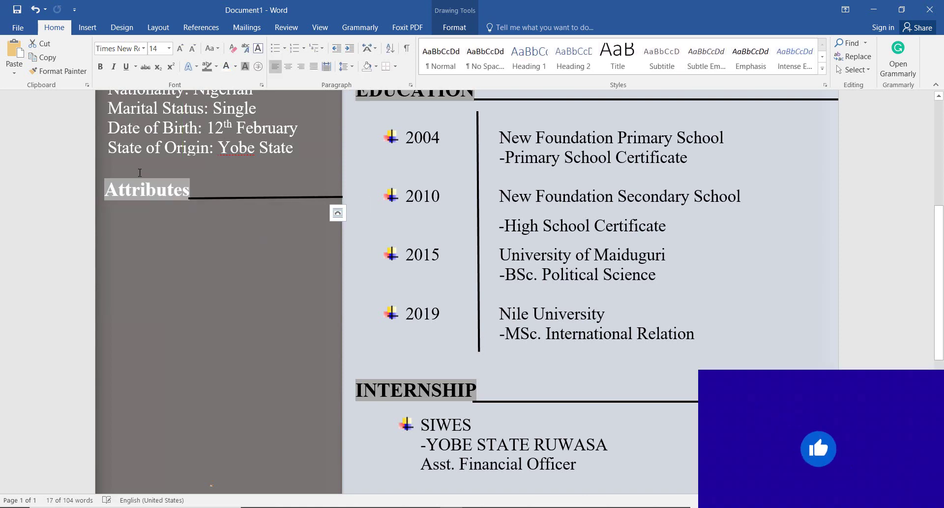
pyautogui.click(275, 48)
pyautogui.write('Technologist')
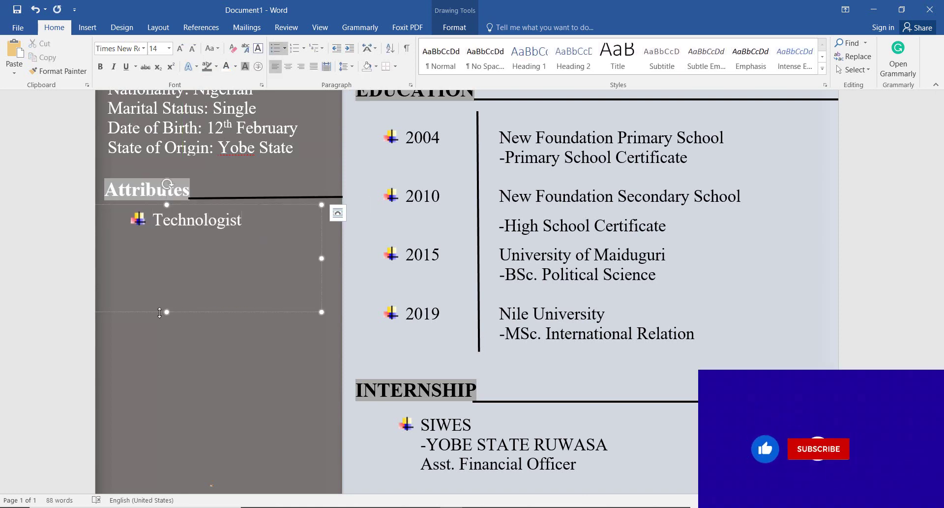
pyautogui.press('Return')
pyautogui.write('Self-Organised')
pyautogui.write('Attentive')
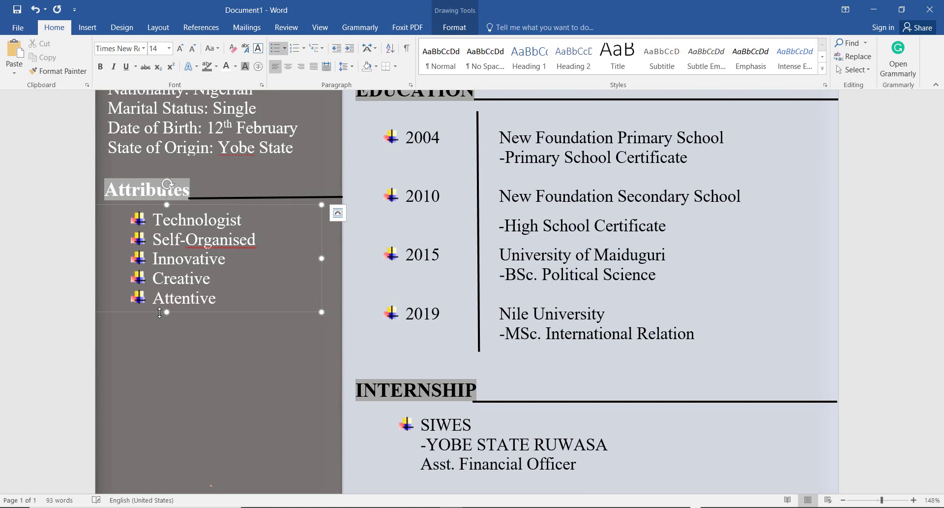
# - End the attribute list with Coomunictive and copy the Attributes block further down
pyautogui.press('Return')
pyautogui.write('Coomunictive')
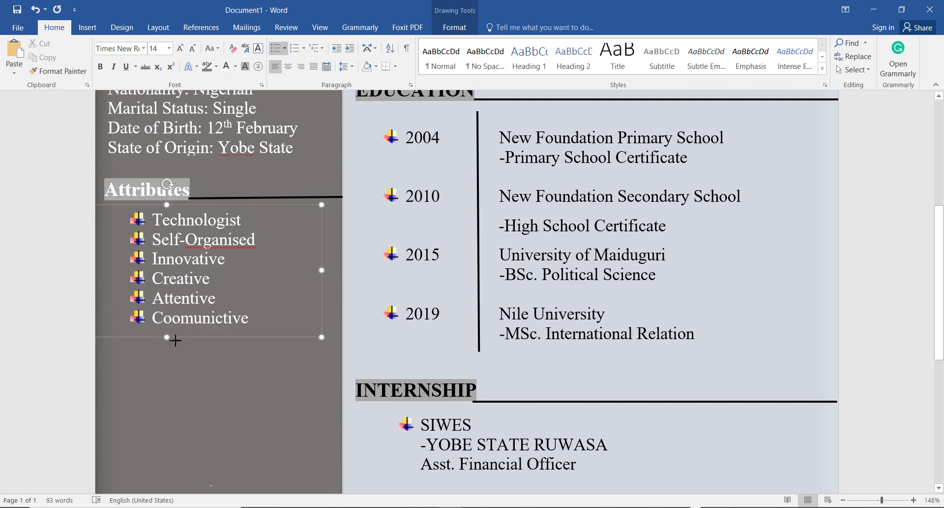
pyautogui.click(196, 330)
pyautogui.click(287, 199)
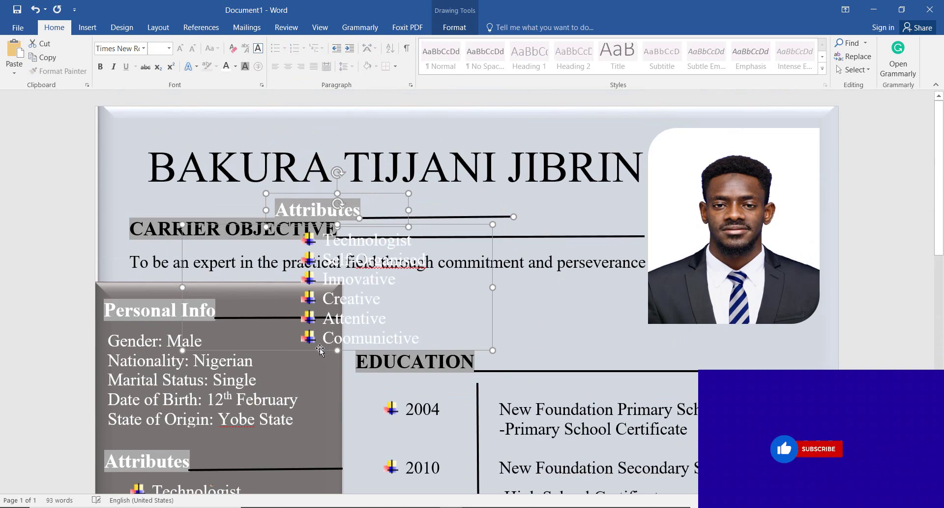
pyautogui.moveTo(287, 199); pyautogui.dragTo(339, 304)
pyautogui.scroll(-3, 205, 235)
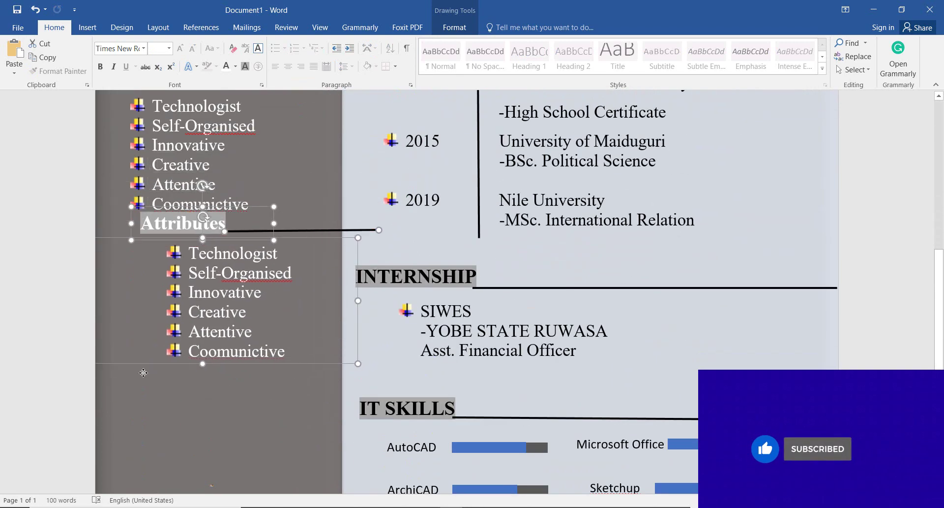
pyautogui.moveTo(206, 235); pyautogui.dragTo(168, 311)
# - Retitle the copy Contact Details and shift its rule left to meet the heading
pyautogui.doubleClick(140, 241)
pyautogui.write('Conta')
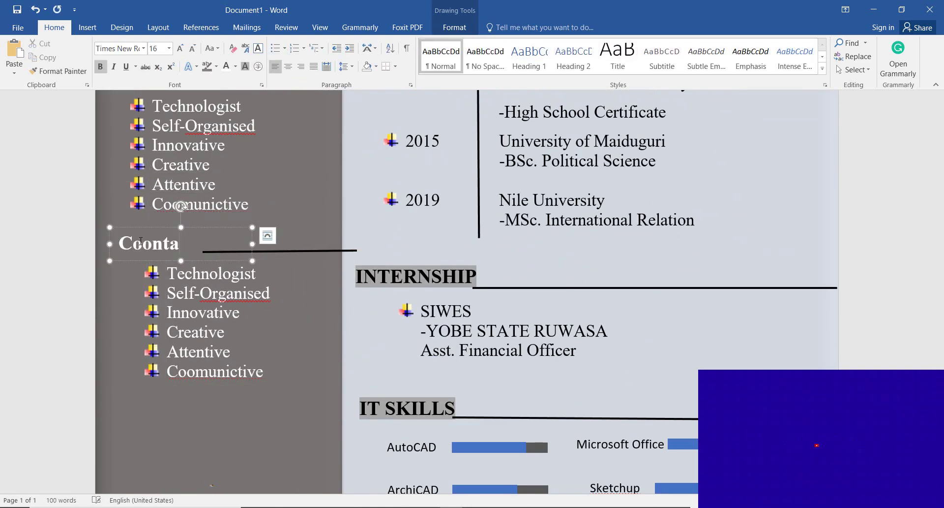
pyautogui.write('ct')
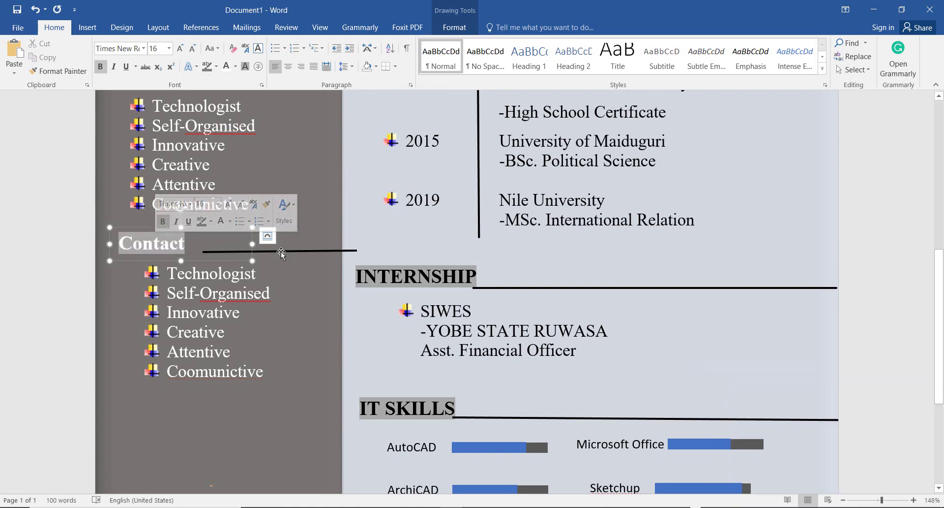
pyautogui.click(281, 251)
pyautogui.moveTo(241, 252); pyautogui.dragTo(225, 253)
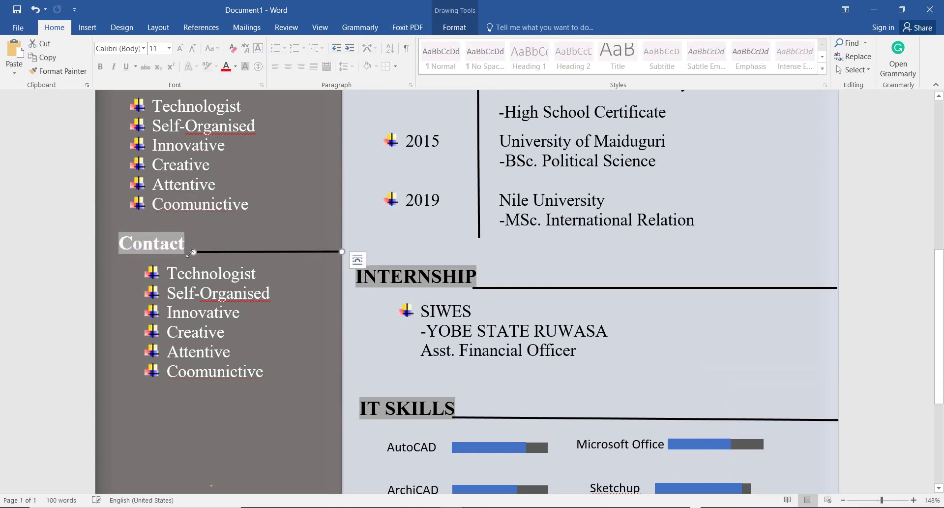
pyautogui.click(182, 246)
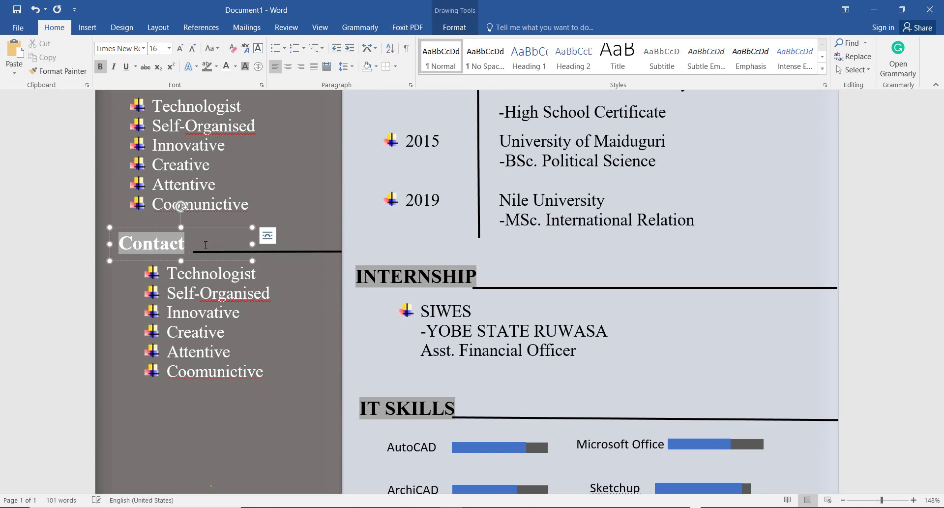
pyautogui.write('Details')
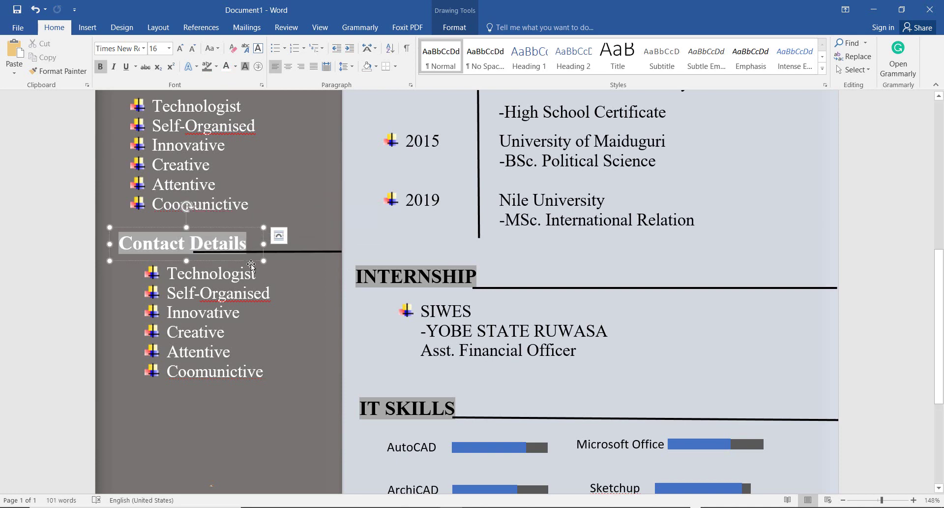
pyautogui.rightClick(250, 266)
pyautogui.click(307, 312)
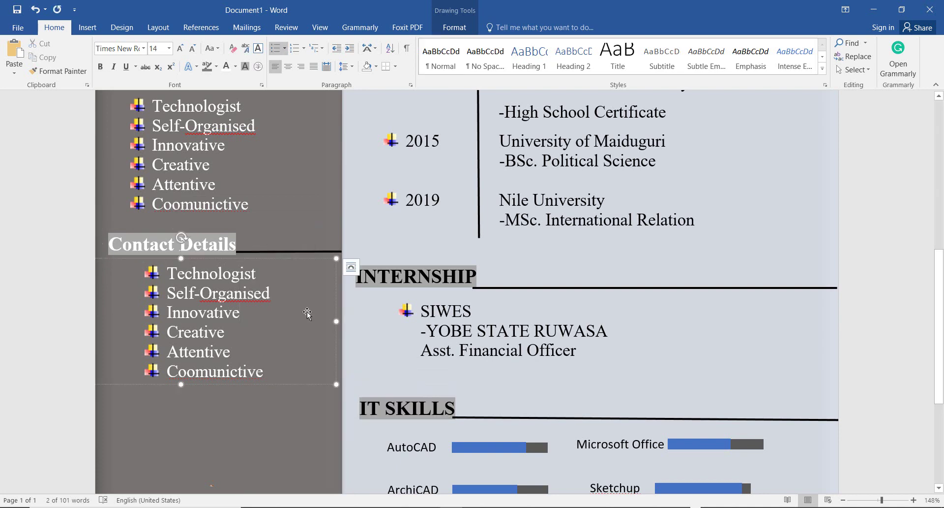
# - Clear the copied bullets and enter the email address, widening the contact box so it fits
pyautogui.moveTo(281, 373); pyautogui.dragTo(167, 291)
pyautogui.press('Delete')
pyautogui.doubleClick(195, 279)
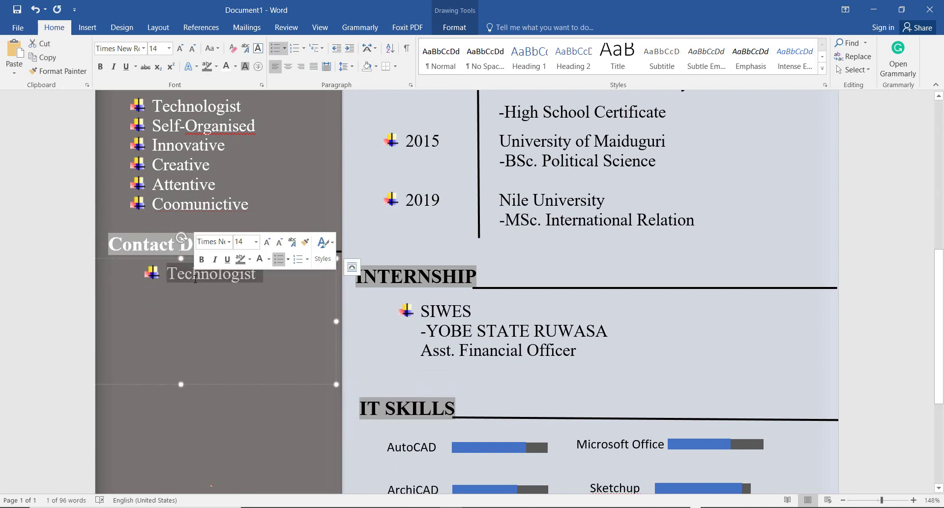
pyautogui.press('Delete')
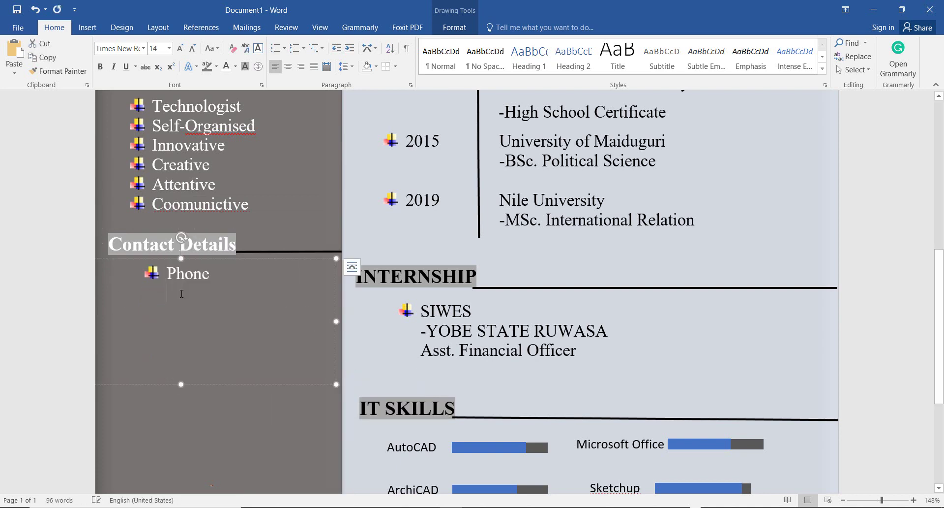
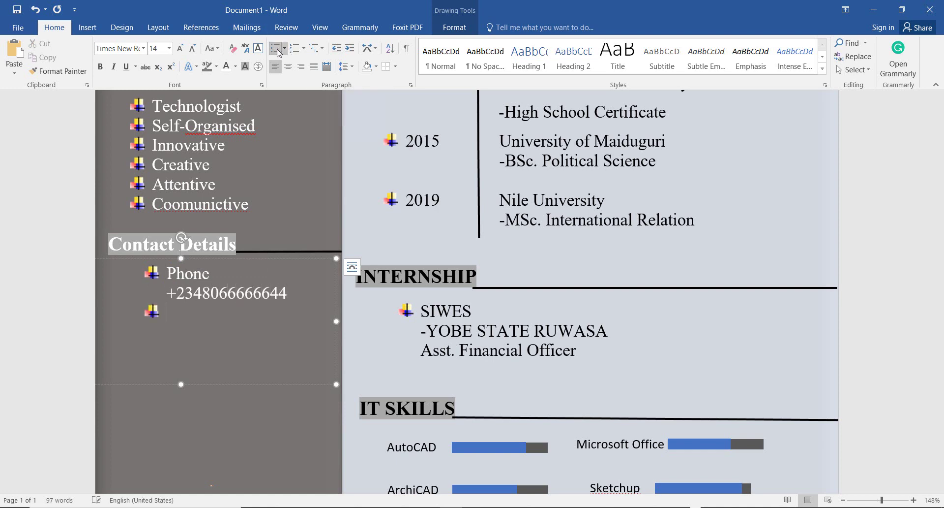
pyautogui.write('Email')
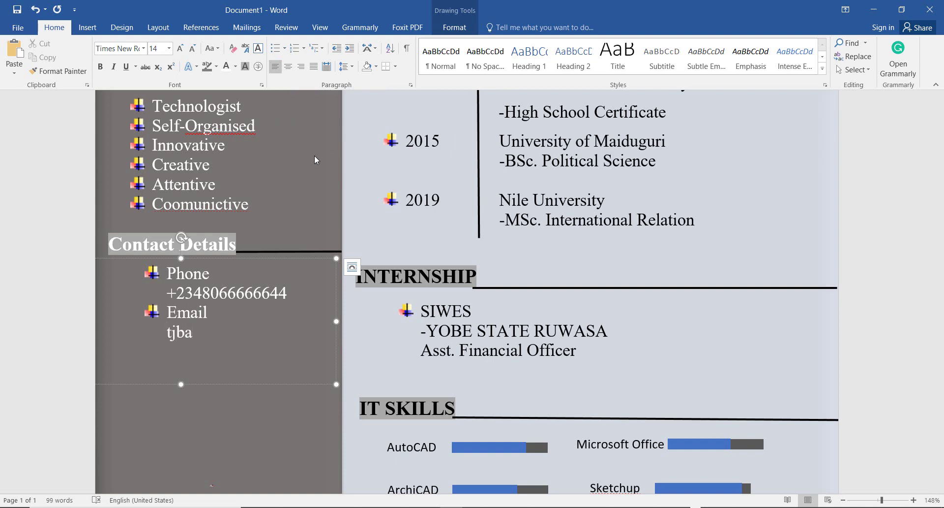
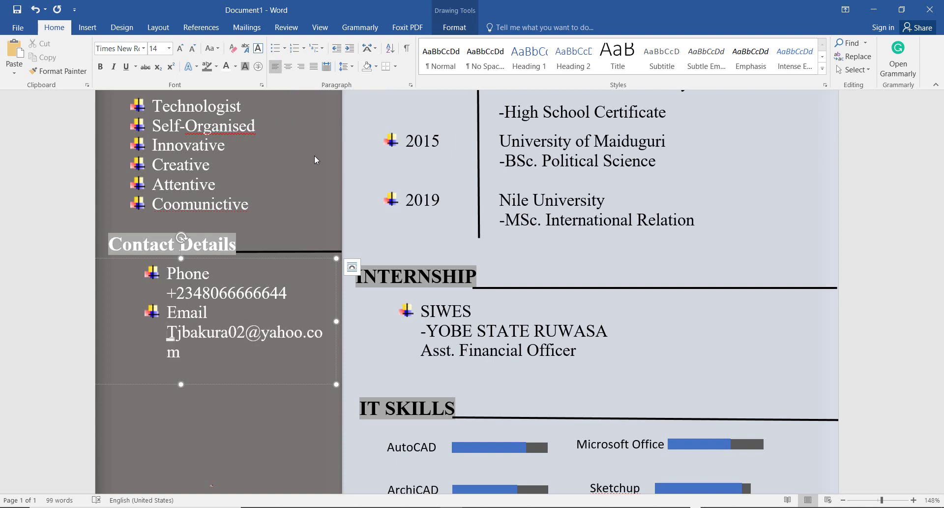
pyautogui.hotkey('ctrl', 'z')
pyautogui.moveTo(337, 321); pyautogui.dragTo(359, 321)
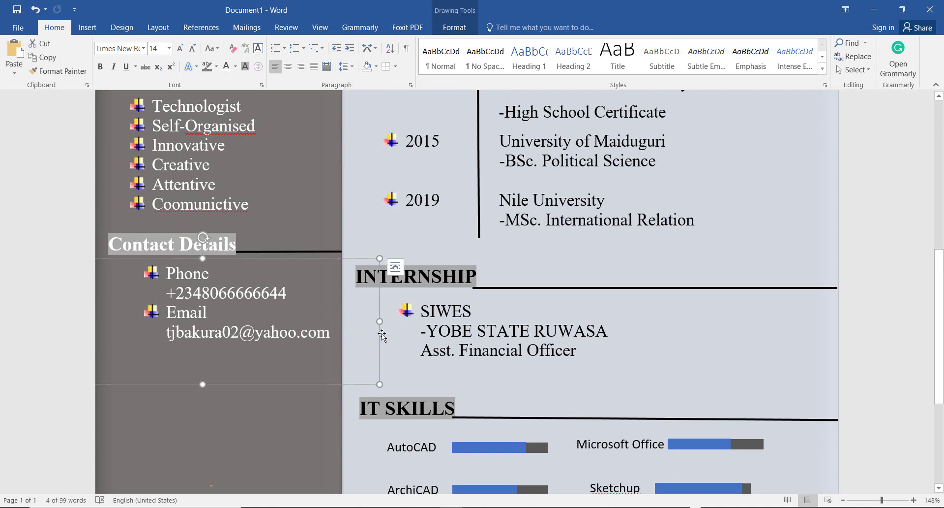
pyautogui.press('Return')
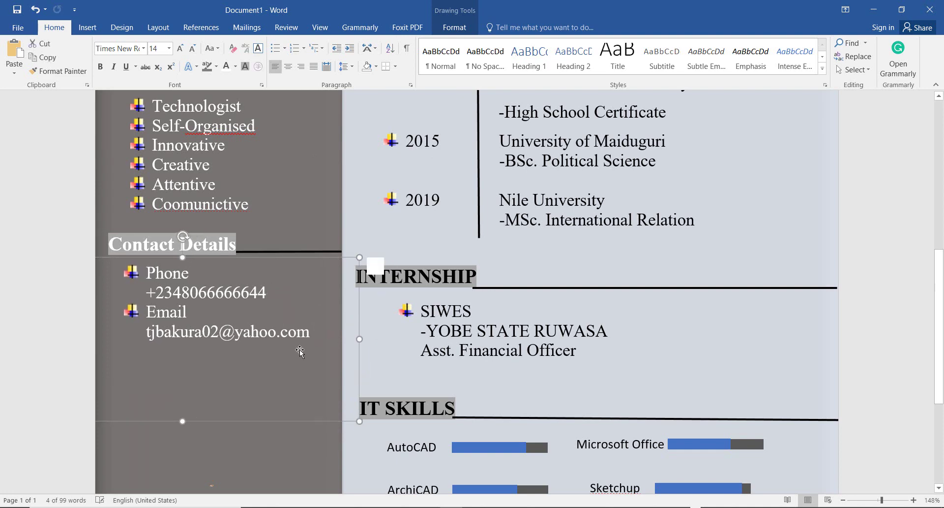
# - Add a Home Address bullet with the home address on the line below
pyautogui.tripleClick(300, 331)
pyautogui.press('Right')
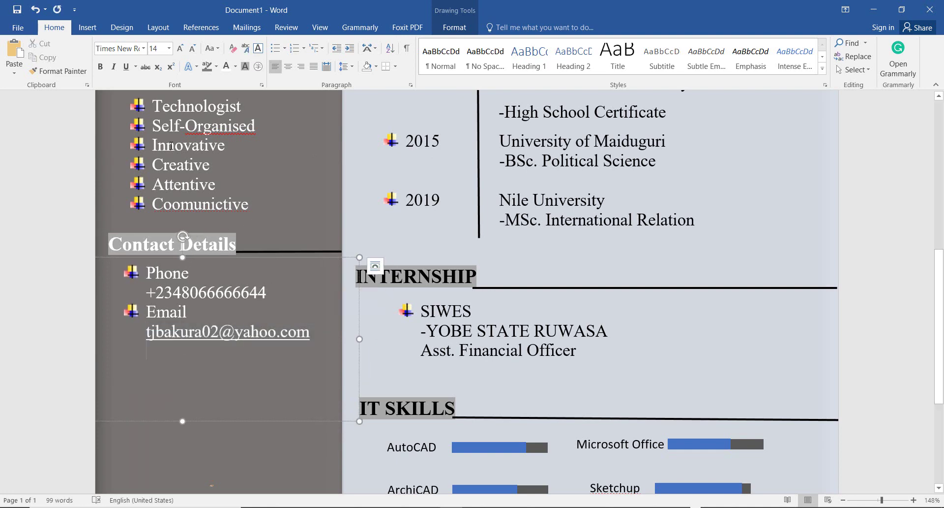
pyautogui.press('Return')
pyautogui.write('Home Addre')
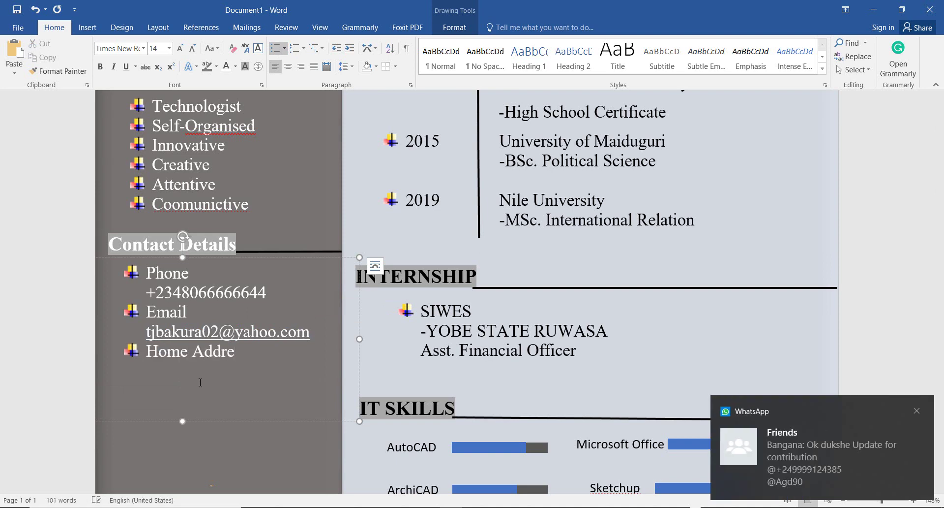
pyautogui.write('ss')
pyautogui.press('Return')
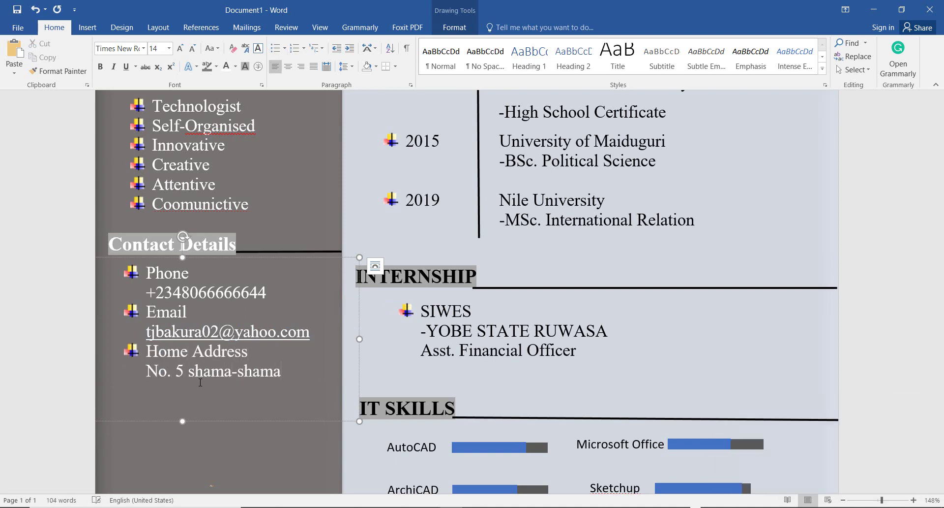
pyautogui.write(', Hau')
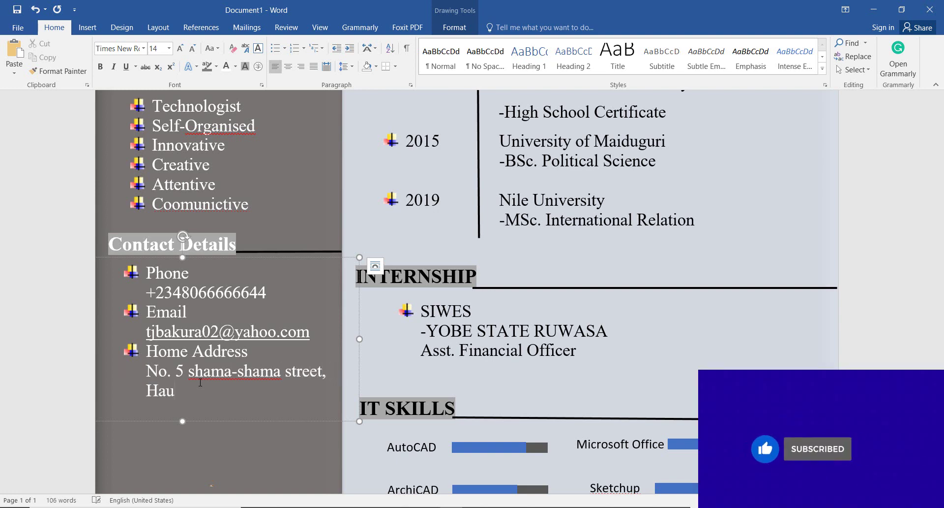
pyautogui.write('sari, Damaturu, Y')
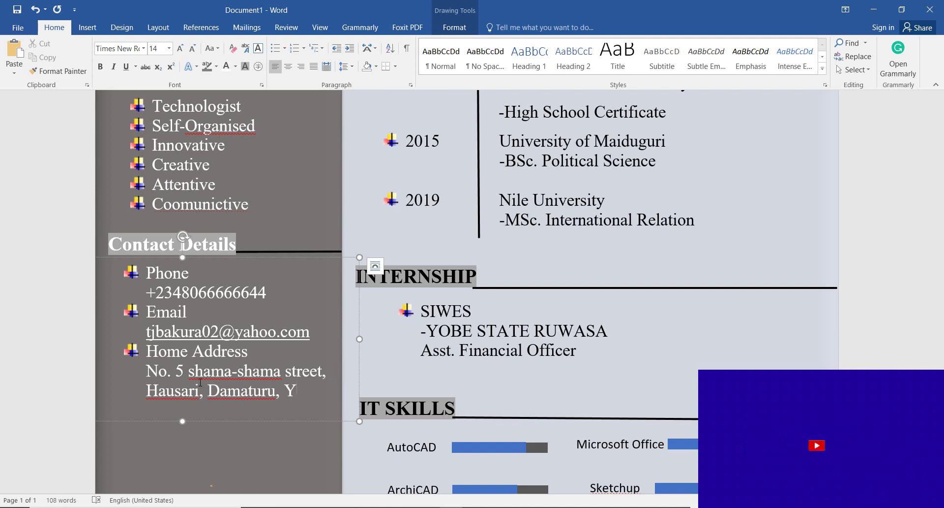
pyautogui.write('obe State')
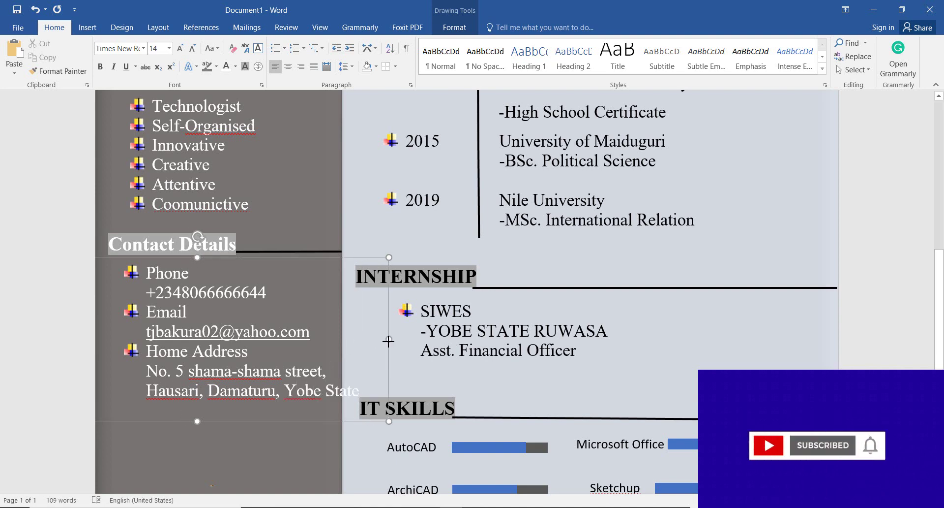
# - Shift the contact list left and copy the Contact Details heading and box below it
pyautogui.moveTo(383, 338); pyautogui.dragTo(369, 325)
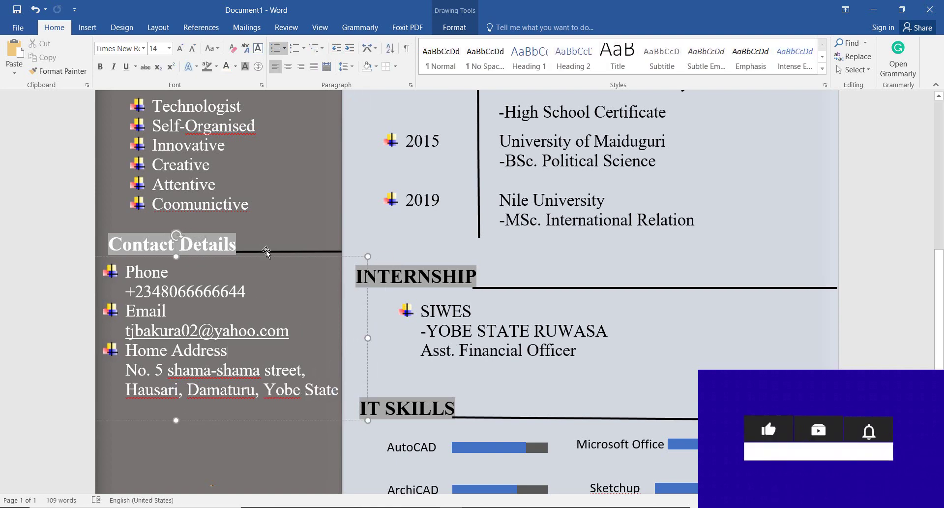
pyautogui.click(230, 261)
pyautogui.moveTo(229, 262); pyautogui.dragTo(180, 292)
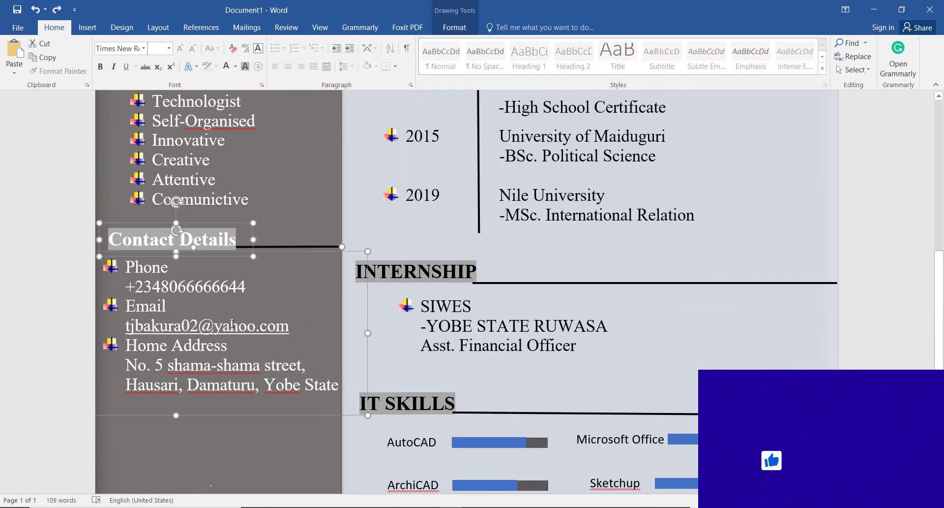
pyautogui.moveTo(180, 292)
pyautogui.mouseDown()
pyautogui.moveTo(290, 294)
pyautogui.moveTo(230, 439)
pyautogui.moveTo(140, 315)
pyautogui.mouseUp()
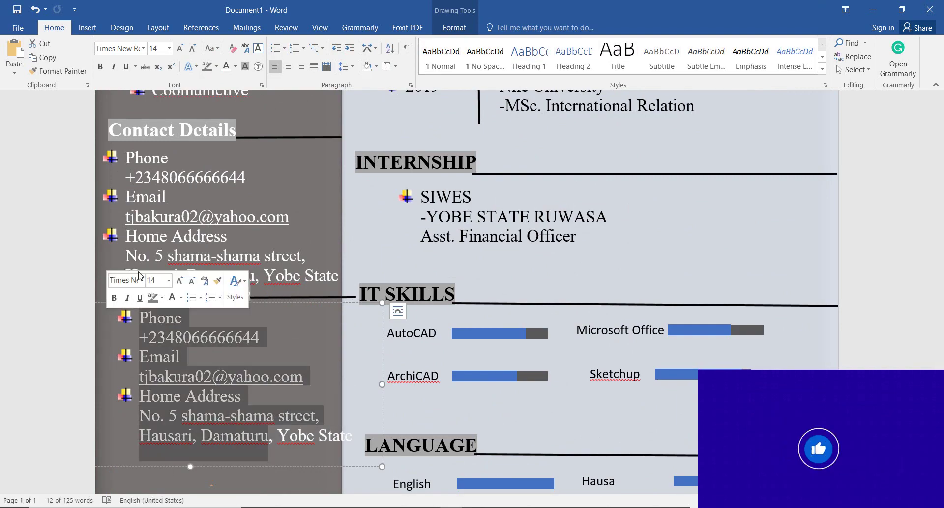
# - Place the copied box under Contact Details, clear its entries and apply 1. 2. 3. numbering
pyautogui.click(303, 48)
pyautogui.press('Escape')
pyautogui.hotkey('ctrl', 'z')
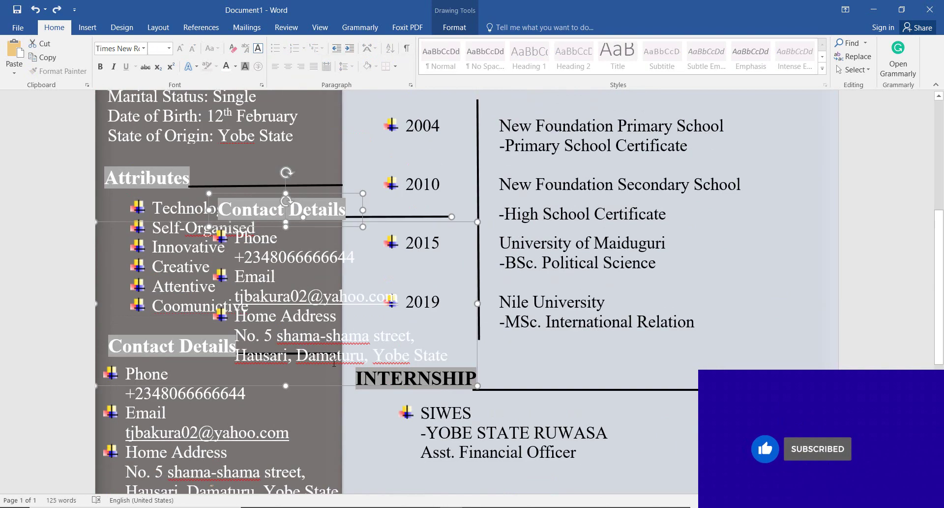
pyautogui.moveTo(319, 258); pyautogui.dragTo(121, 277)
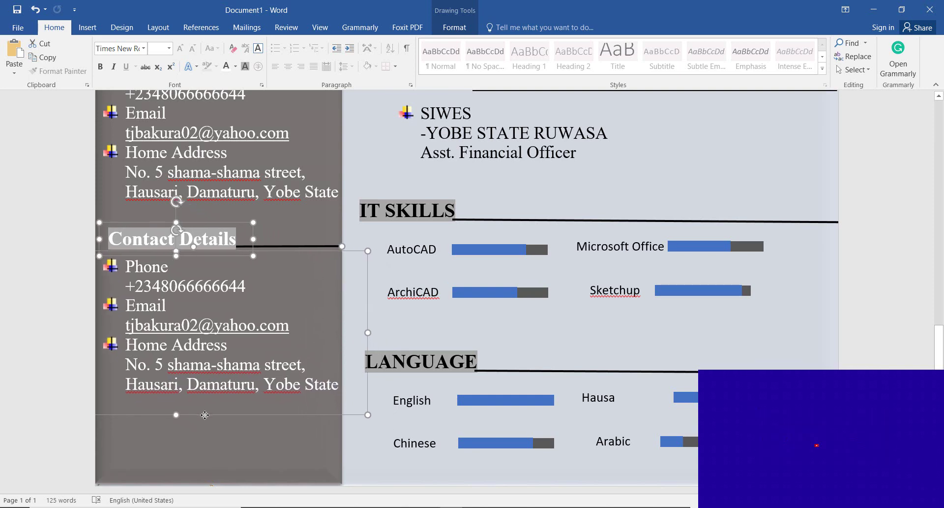
pyautogui.press('Delete')
pyautogui.click(304, 47)
pyautogui.click(374, 94)
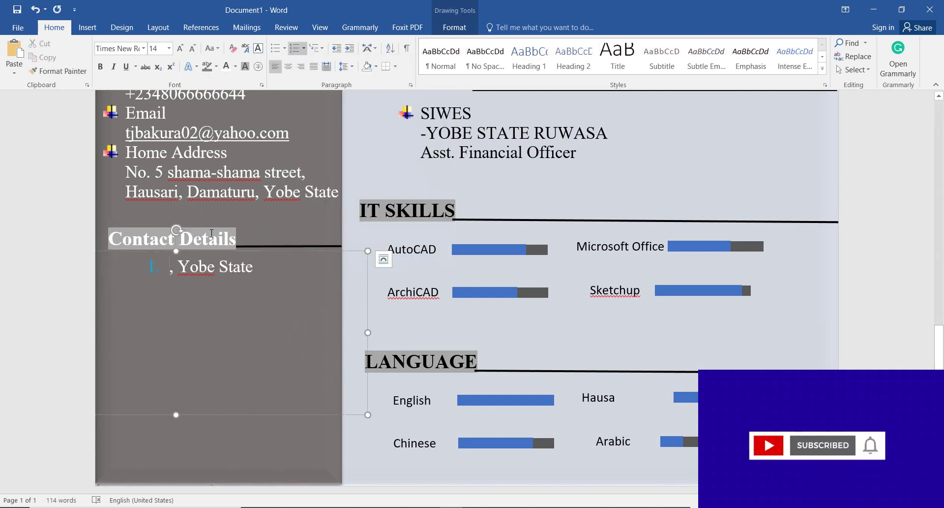
# - Title the section 'Referee' and type the first referee's name as item 1
pyautogui.write('Referee')
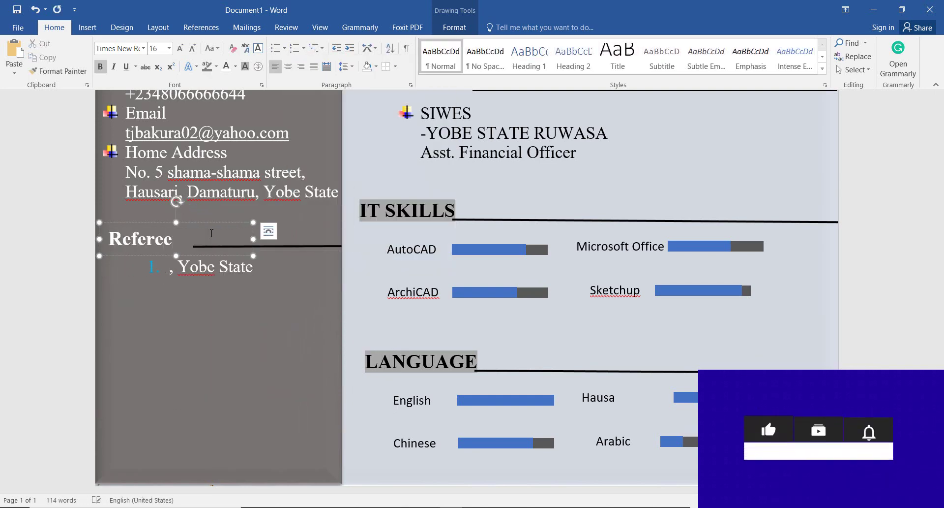
pyautogui.doubleClick(147, 238)
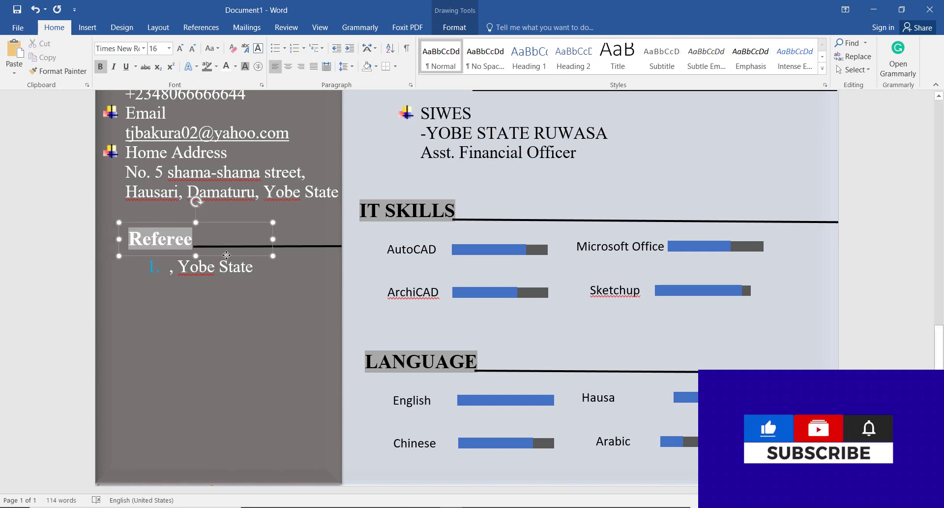
pyautogui.moveTo(256, 273); pyautogui.dragTo(169, 268)
pyautogui.write('Prof.')
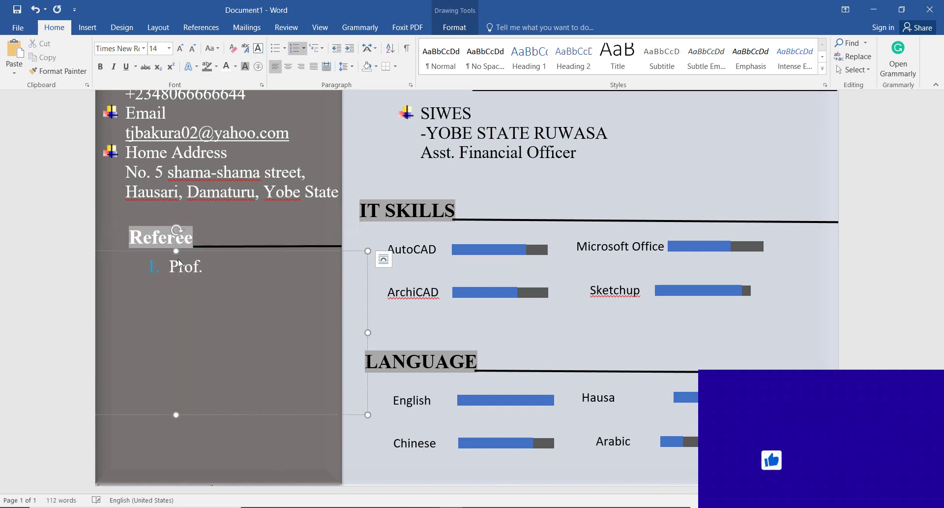
pyautogui.press('BackSpace')
pyautogui.press('BackSpace')
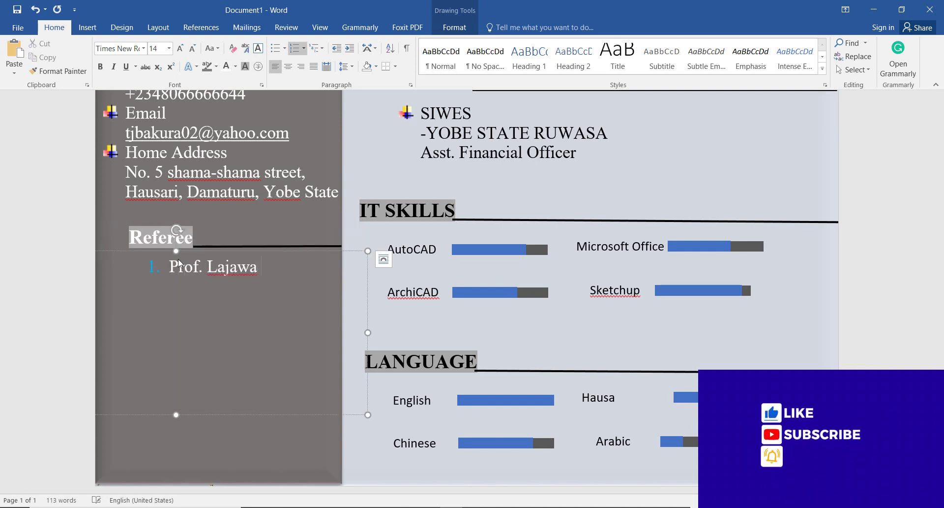
pyautogui.press('Return')
pyautogui.press('BackSpace')
pyautogui.press('BackSpace')
pyautogui.write('Bayero University Kano.')
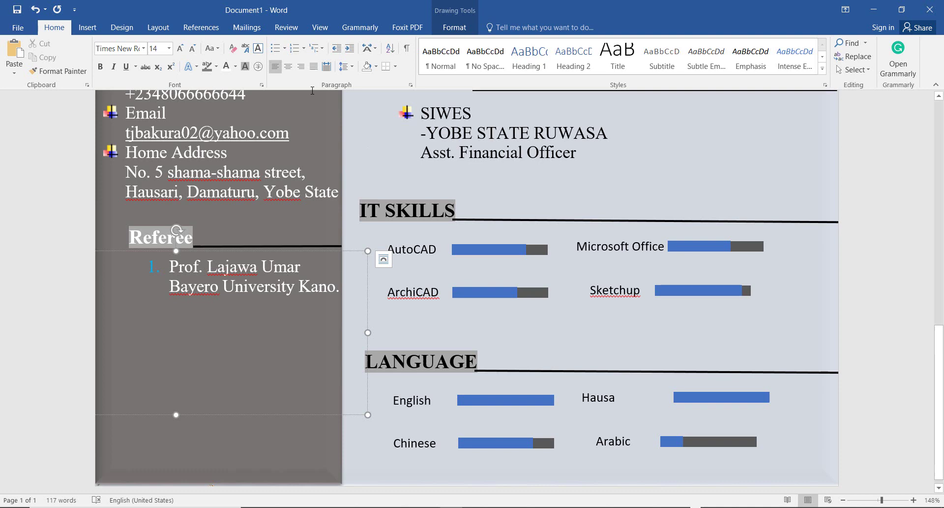
# - Add the second numbered referee from Yobe State Ministry of Finance and move the list left
pyautogui.press('Return')
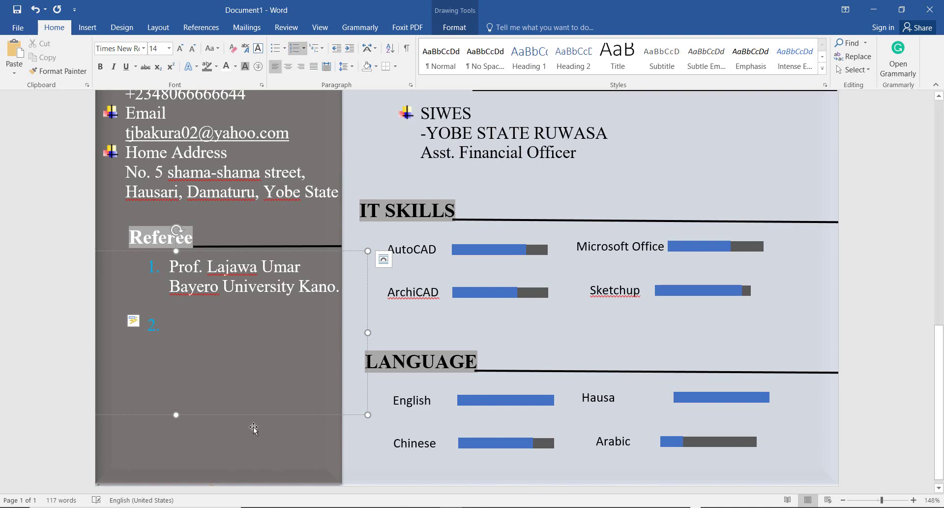
pyautogui.write('Hon. Commisioner, Minist')
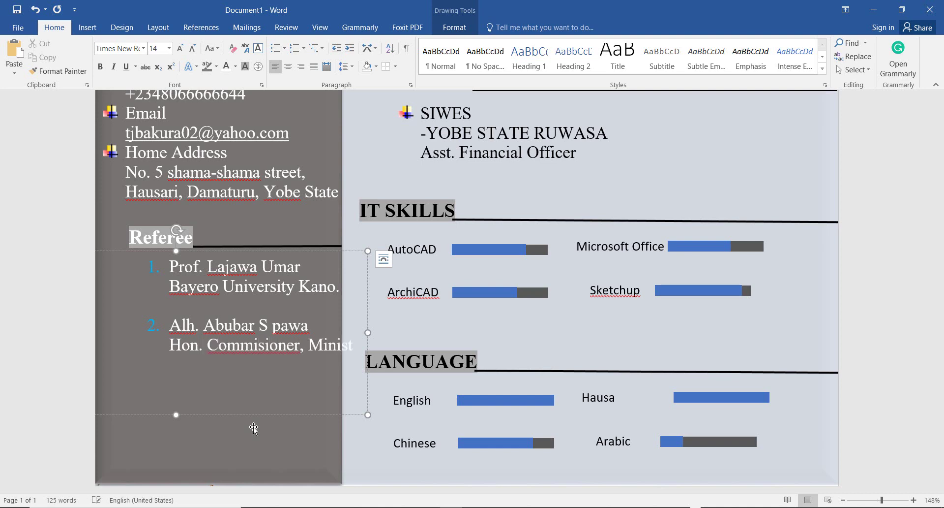
pyautogui.write('ry of Finance, Yobe')
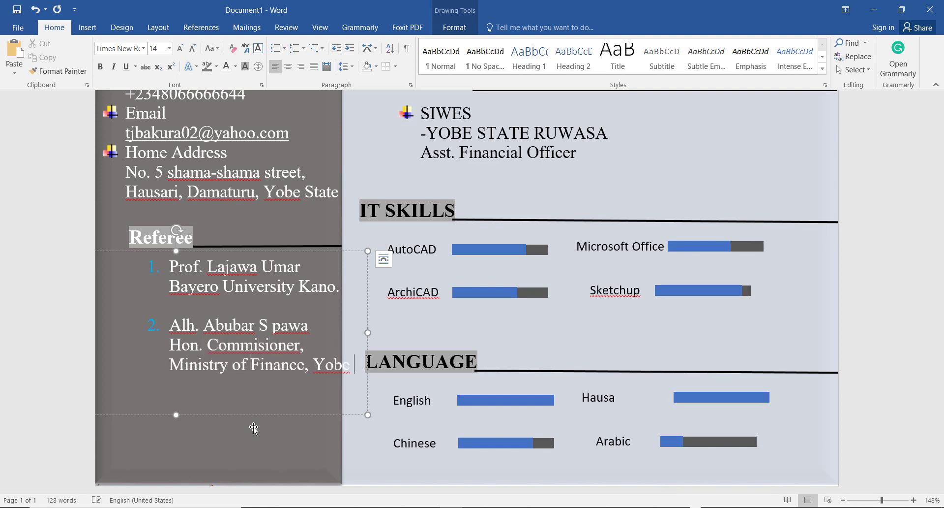
pyautogui.write('ate')
pyautogui.moveTo(254, 429); pyautogui.dragTo(234, 431)
pyautogui.click(261, 329)
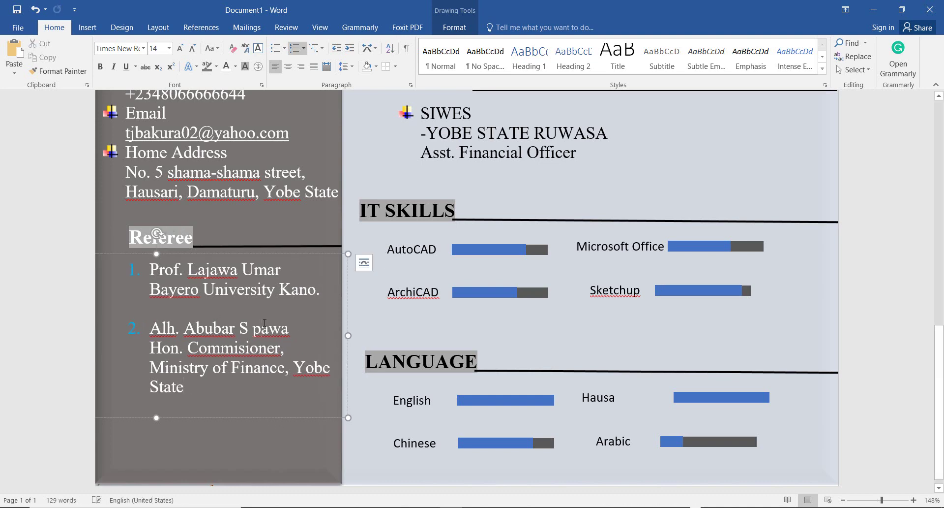
pyautogui.press('BackSpace')
# - Capitalise the second referee's surname and zoom out to about 60% to view the whole page
pyautogui.write('P')
pyautogui.keyDown('ctrl'); pyautogui.scroll(-8, 316, 423); pyautogui.keyUp('ctrl')
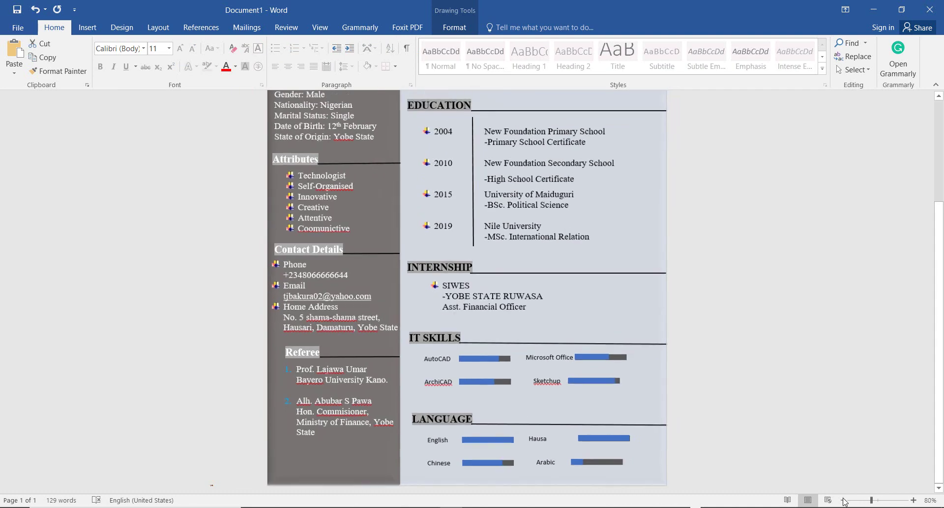
pyautogui.keyDown('ctrl'); pyautogui.scroll(-1, 884, 465); pyautogui.keyUp('ctrl')
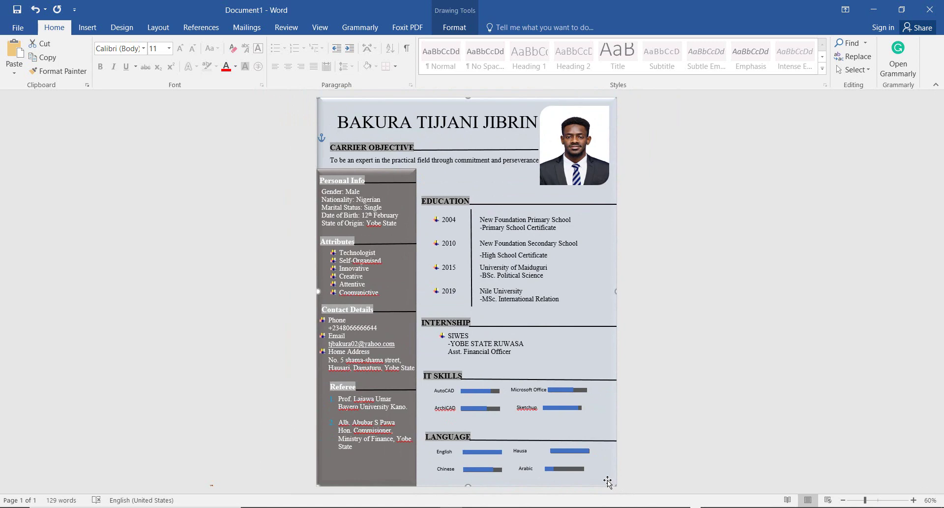